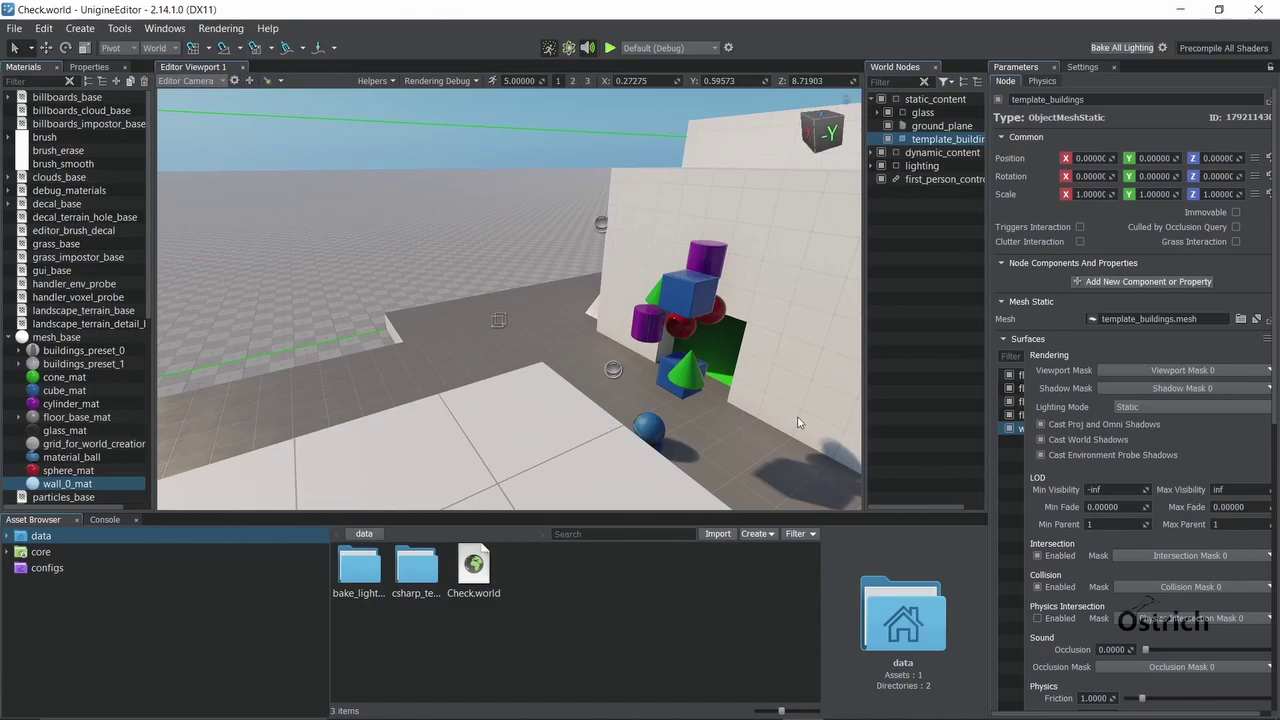
# Fly the camera from the coloured shape stack over to the white walls and staircase
pyautogui.moveTo(329, 466); pyautogui.dragTo(522, 342, button='right')
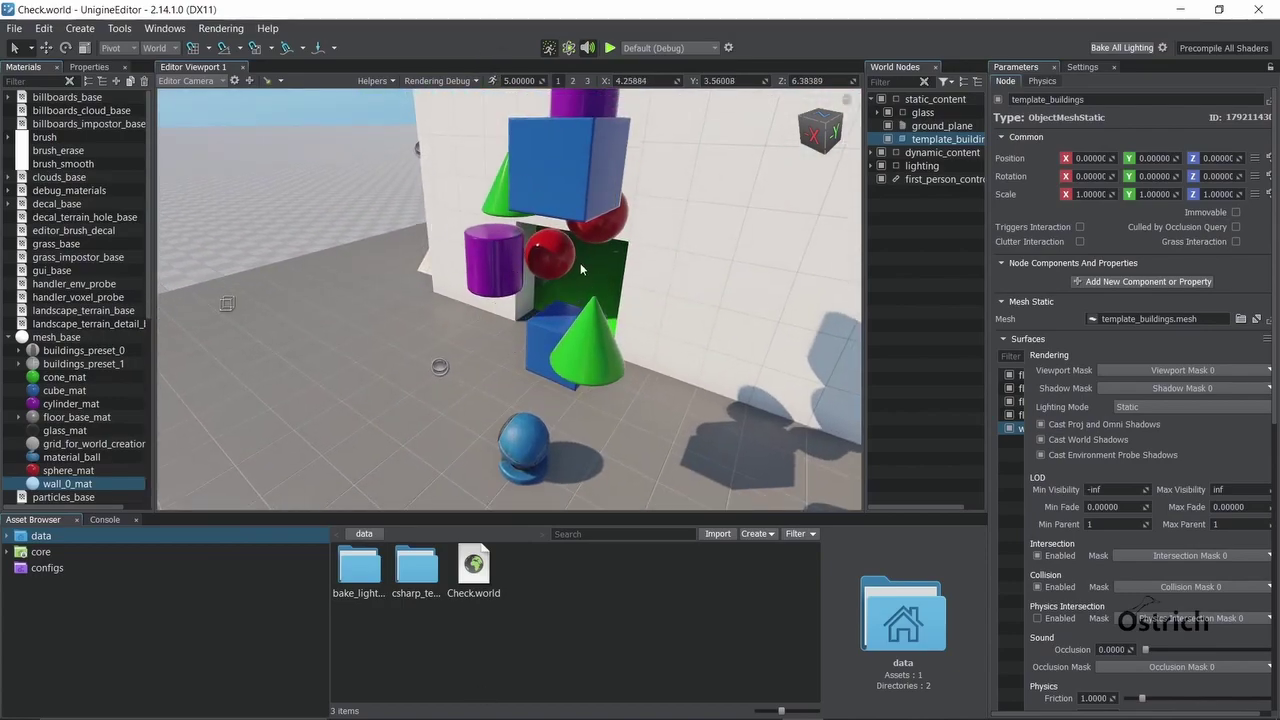
pyautogui.moveTo(596, 327); pyautogui.dragTo(844, 282, button='right')
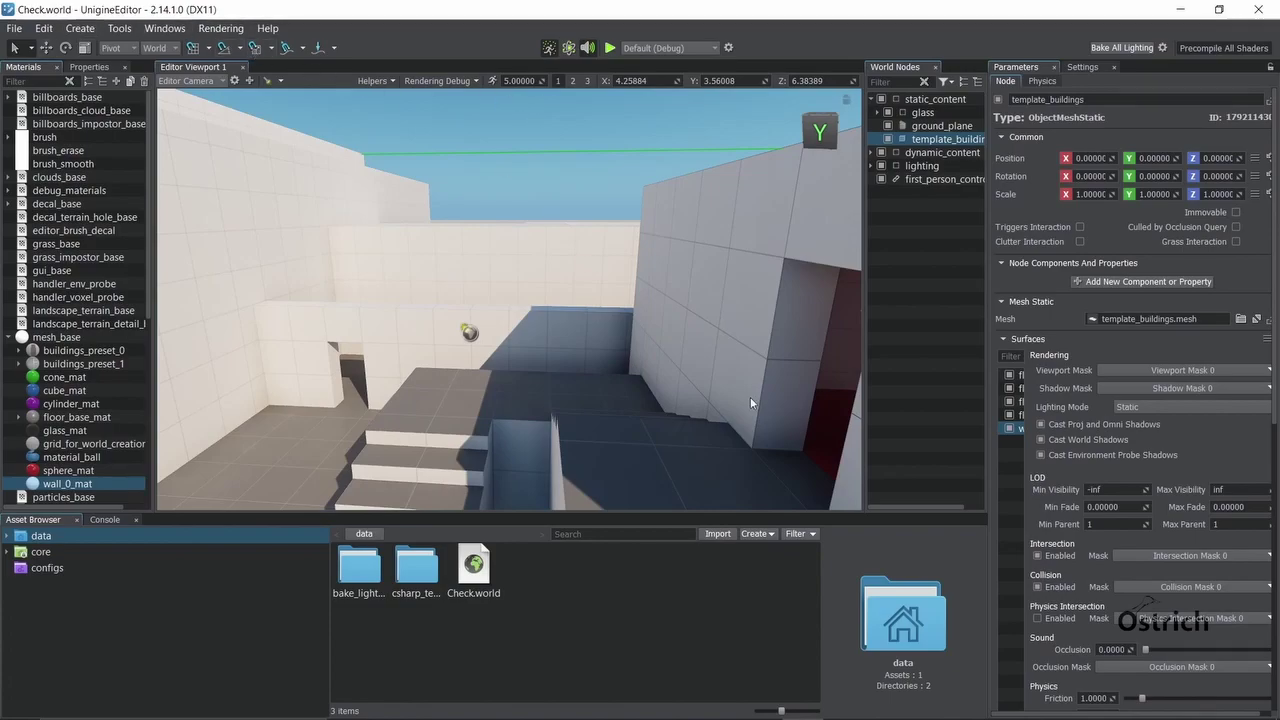
# Float Editor Viewport 1, re-dock it between Materials and World Nodes, and nudge the splitter
pyautogui.moveTo(200, 67); pyautogui.dragTo(310, 130)
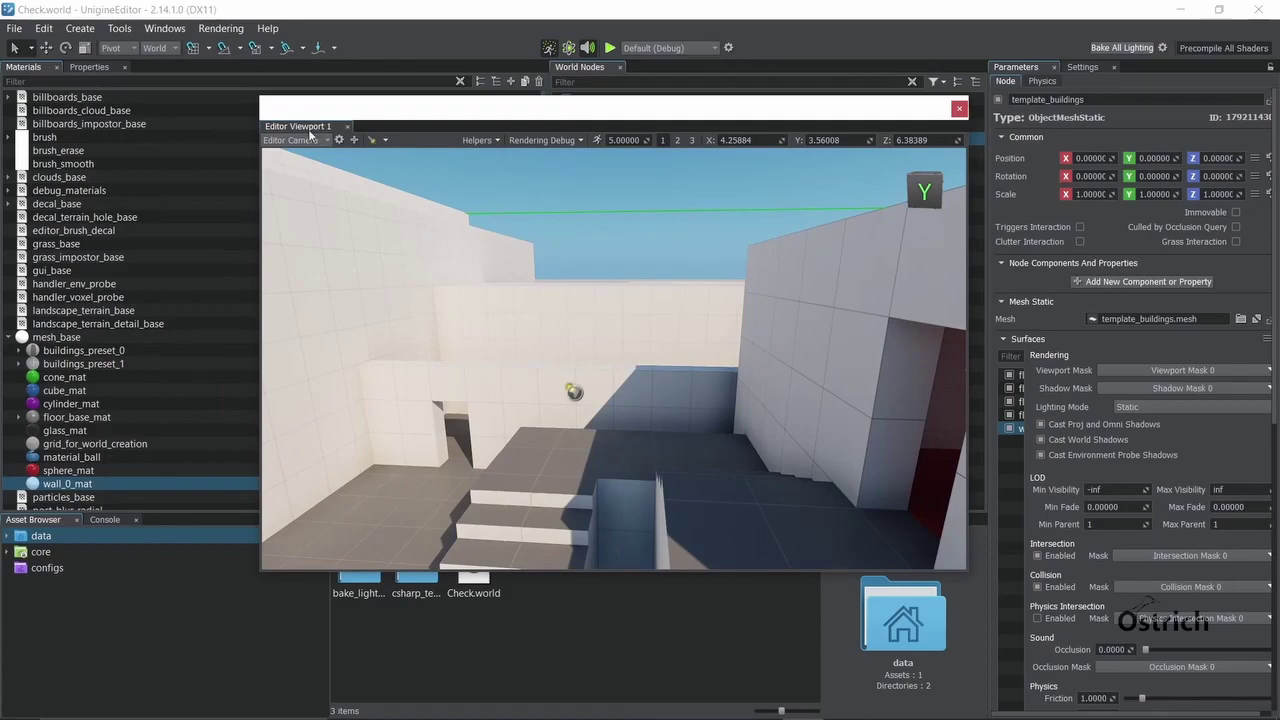
pyautogui.moveTo(548, 88); pyautogui.dragTo(214, 248)
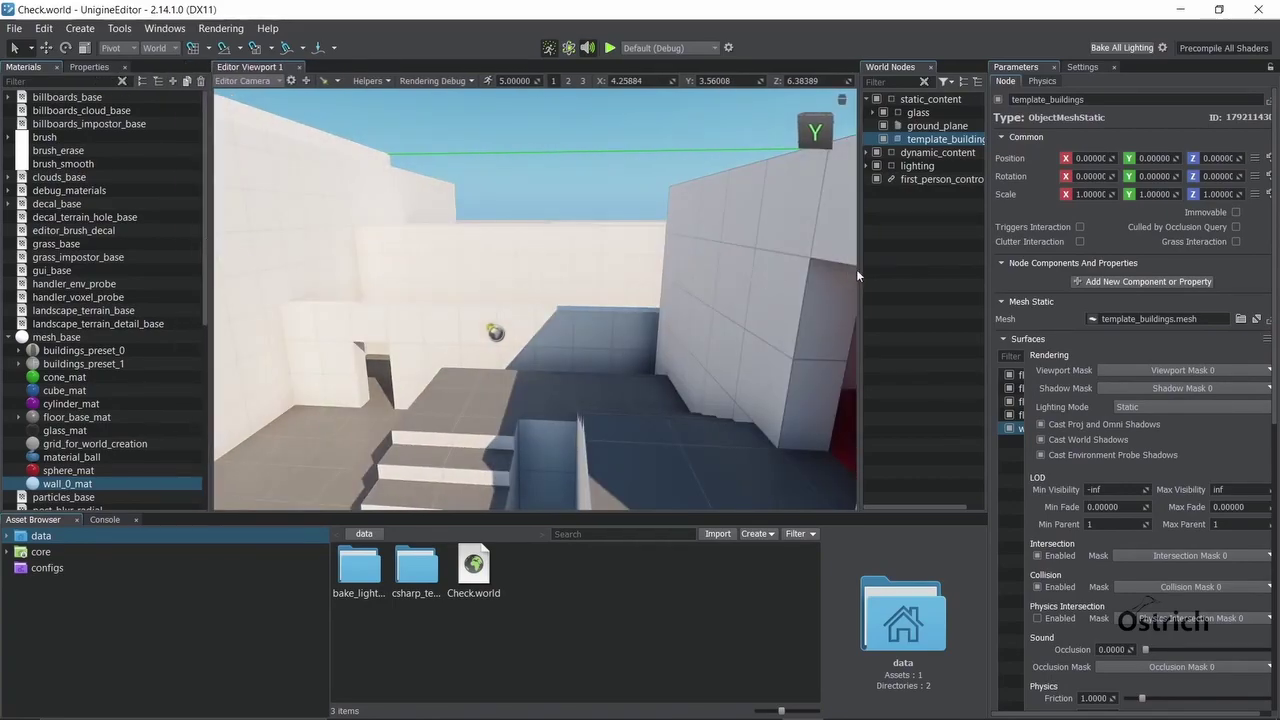
pyautogui.moveTo(856, 269); pyautogui.dragTo(852, 272)
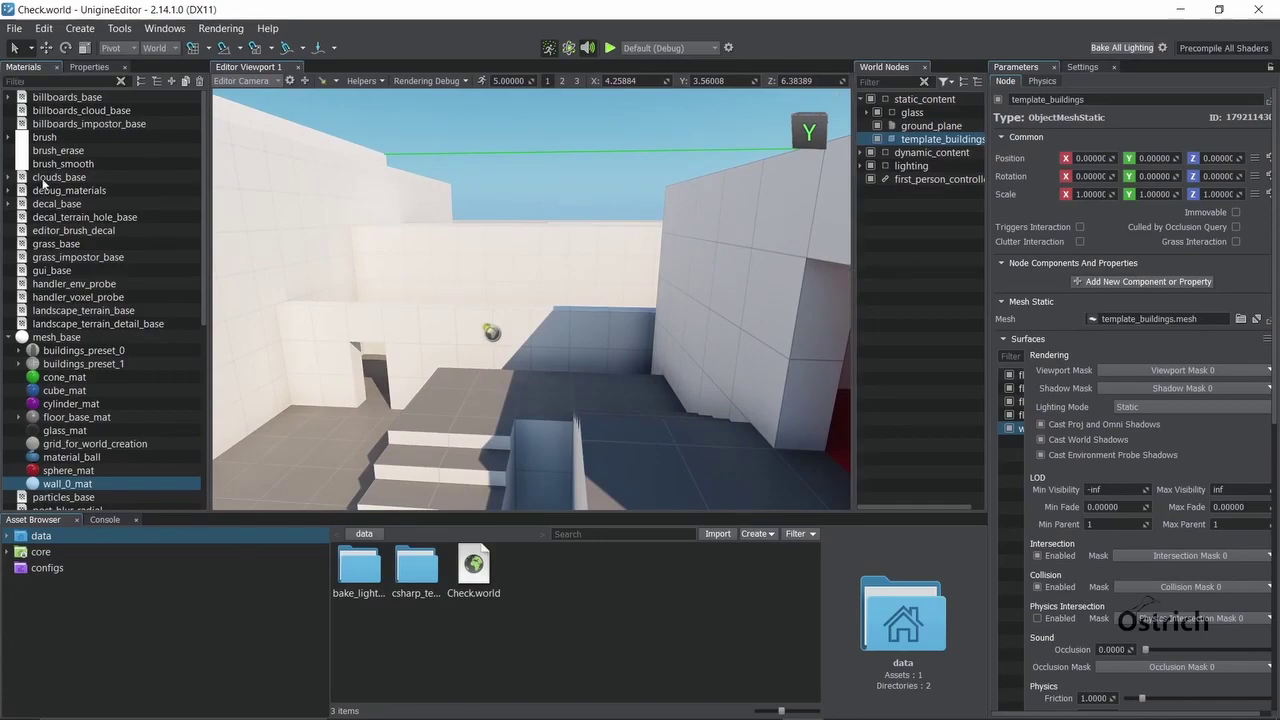
# Browse the materials list, inspecting post_hblur_cube, post_filter_rgb2rgbl and post_vblur_mask
pyautogui.scroll(-2, 152, 278)
pyautogui.scroll(2, 152, 278)
pyautogui.scroll(-10, 152, 278)
pyautogui.click(100, 420)
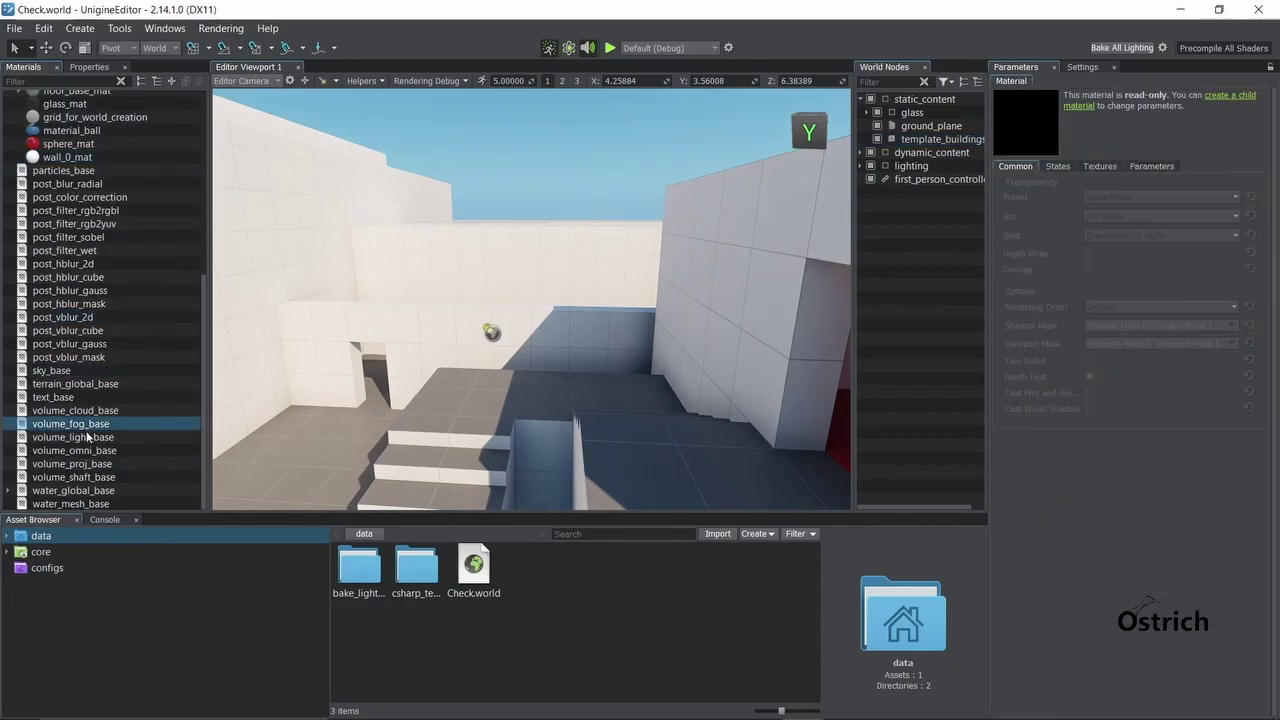
pyautogui.scroll(15, 115, 213)
pyautogui.click(67, 97)
pyautogui.scroll(-8, 87, 370)
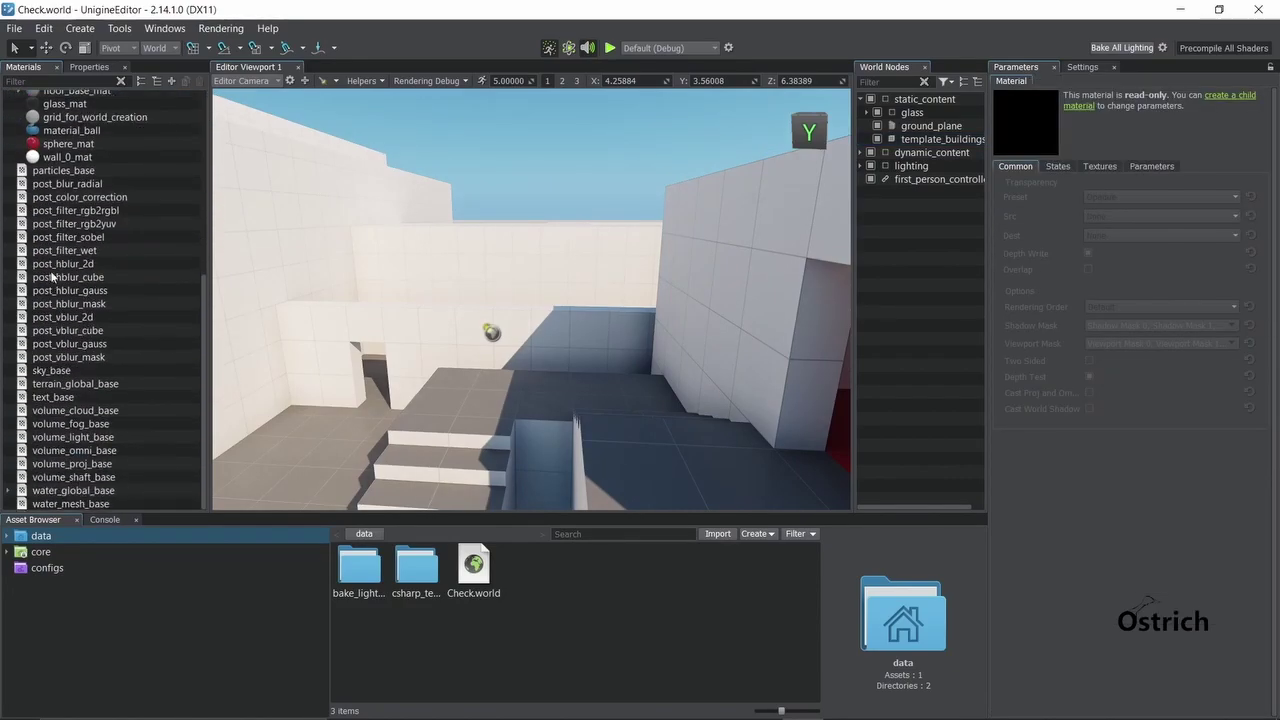
pyautogui.click(52, 277)
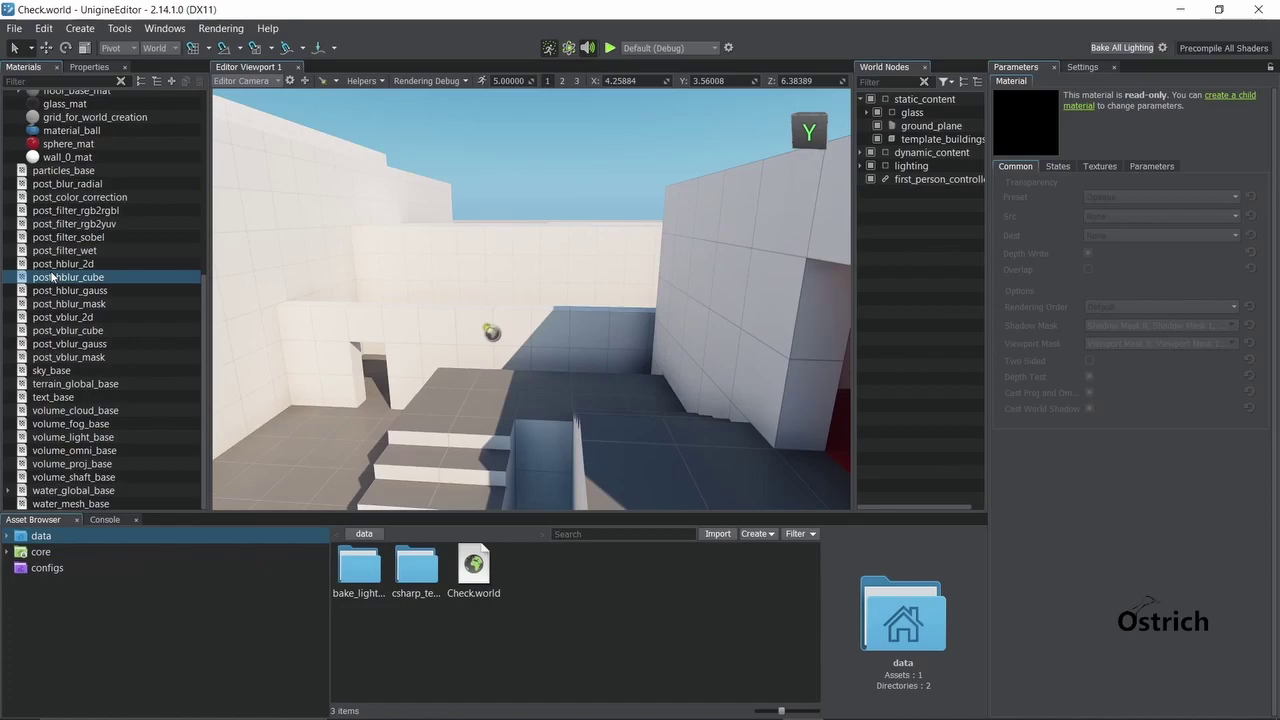
pyautogui.click(58, 212)
pyautogui.click(58, 357)
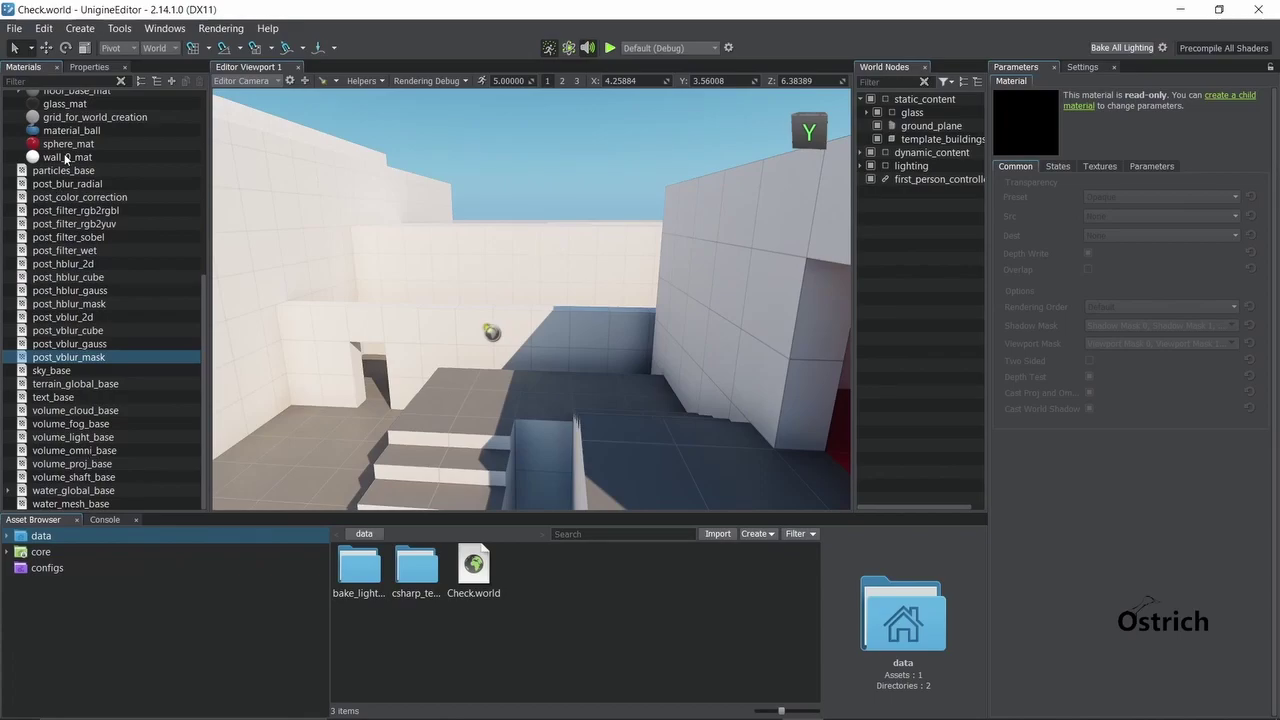
# Inspect post_filter_wet, post_vblur_cube, volume_fog_base and post_filter_sobel's menu, ending on particles_base
pyautogui.scroll(8, 101, 399)
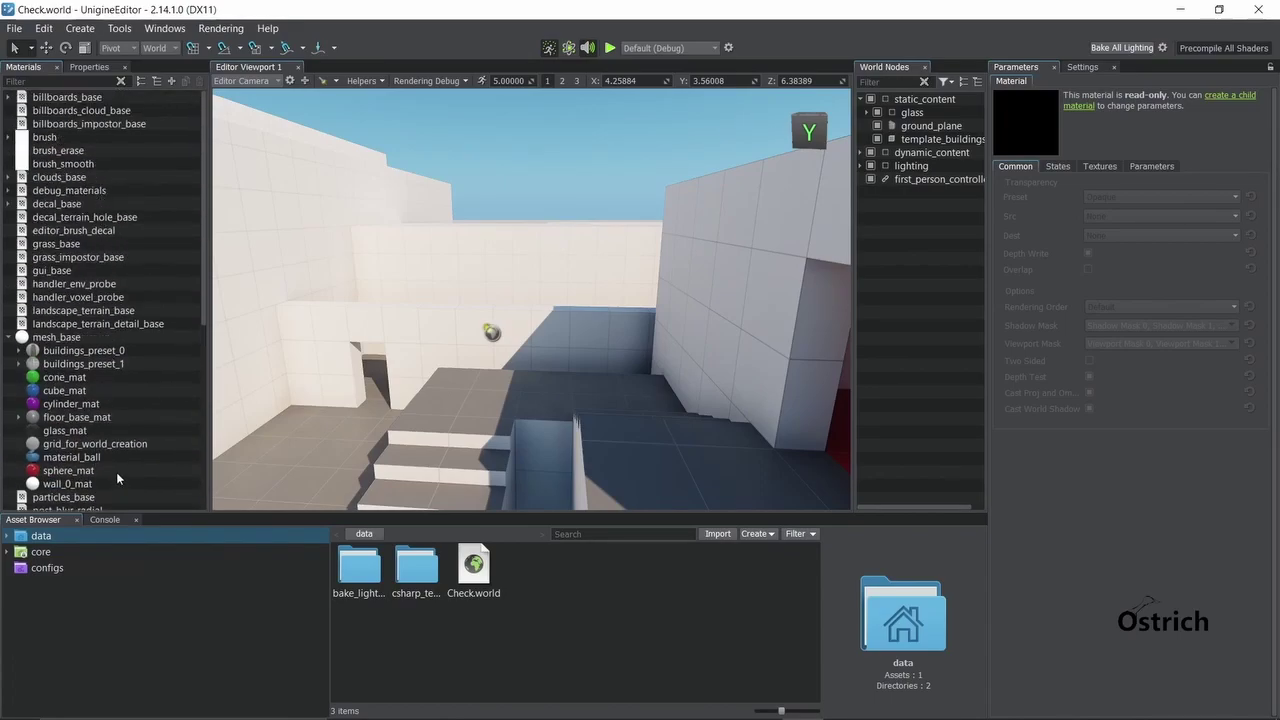
pyautogui.scroll(-8, 121, 387)
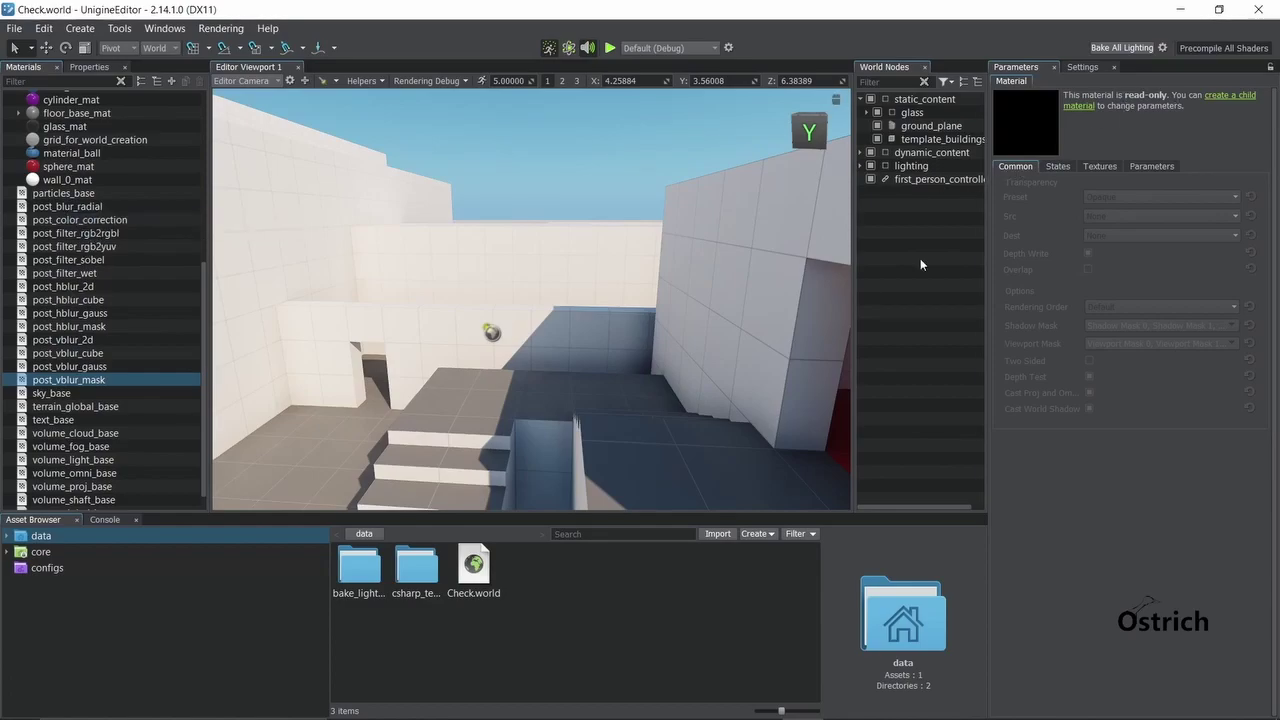
pyautogui.click(84, 277)
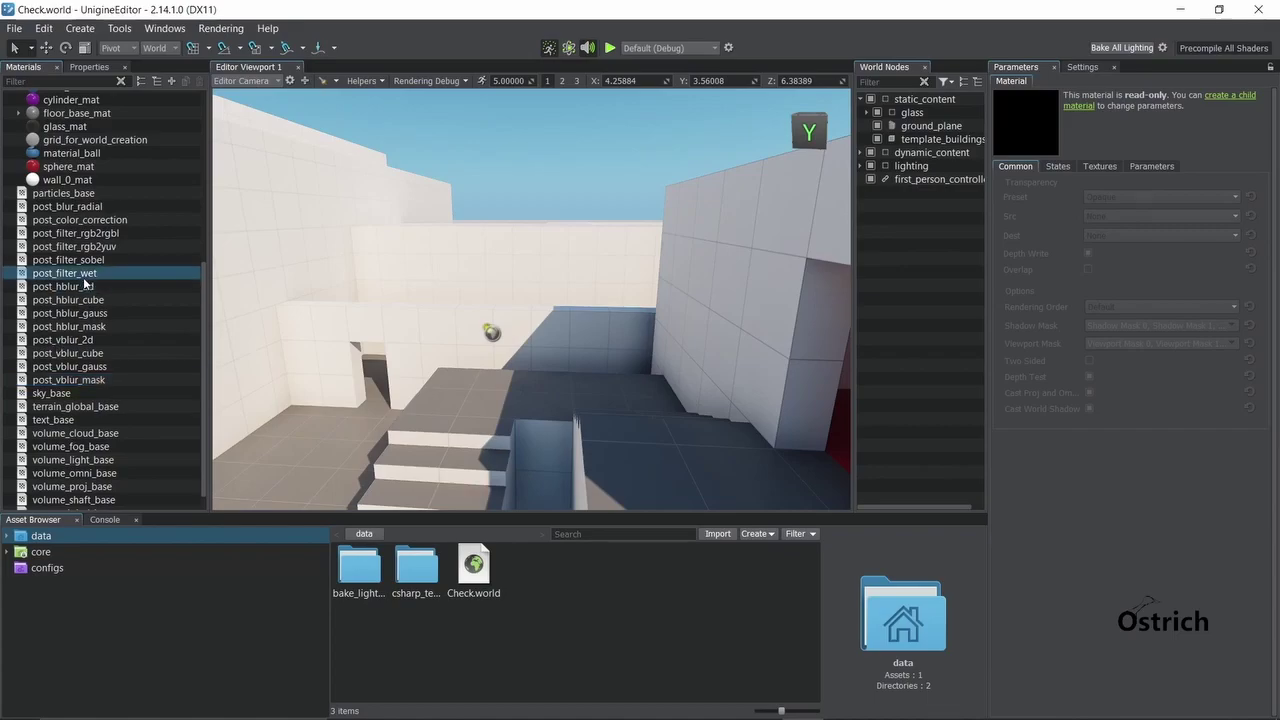
pyautogui.click(93, 354)
pyautogui.click(97, 446)
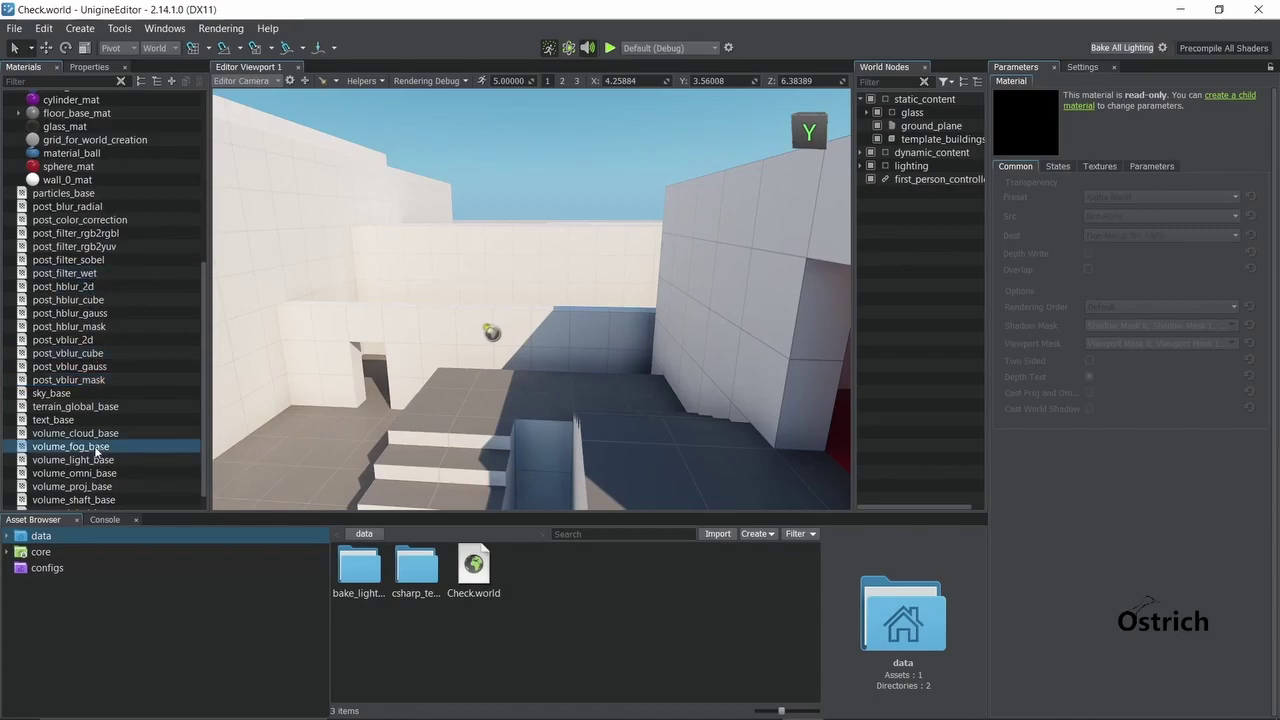
pyautogui.scroll(-1, 96, 452)
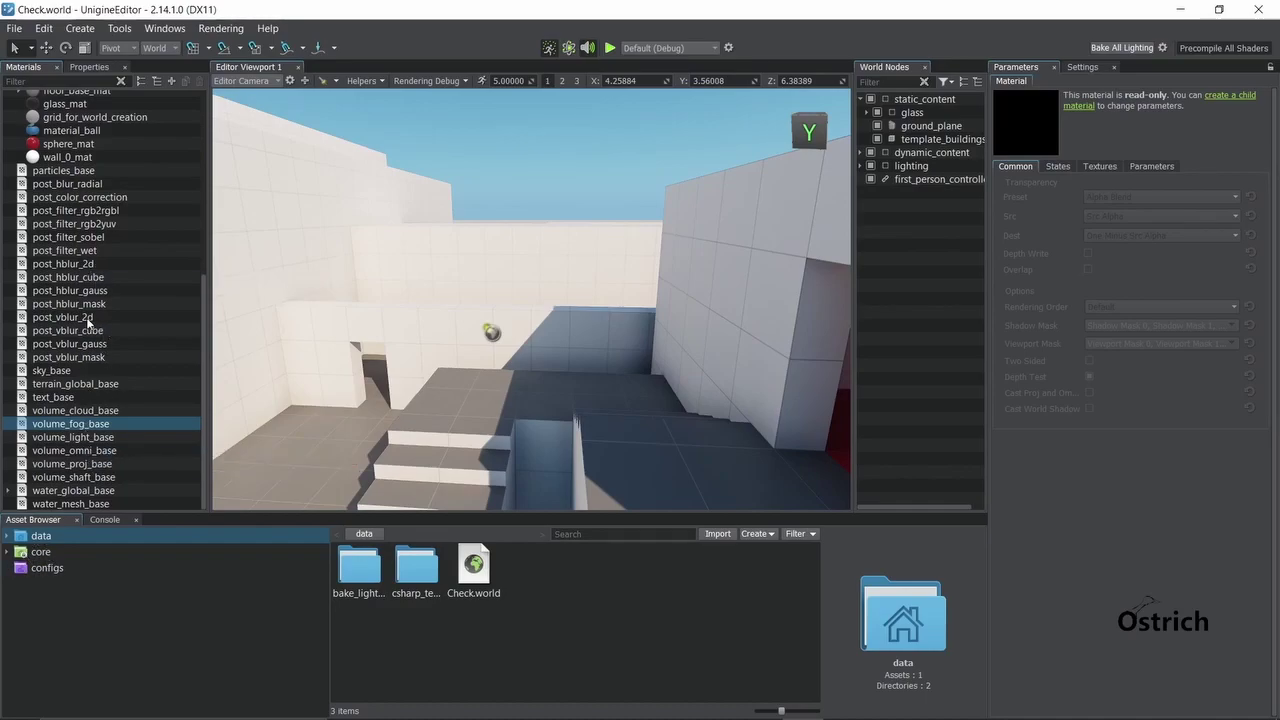
pyautogui.click(101, 237)
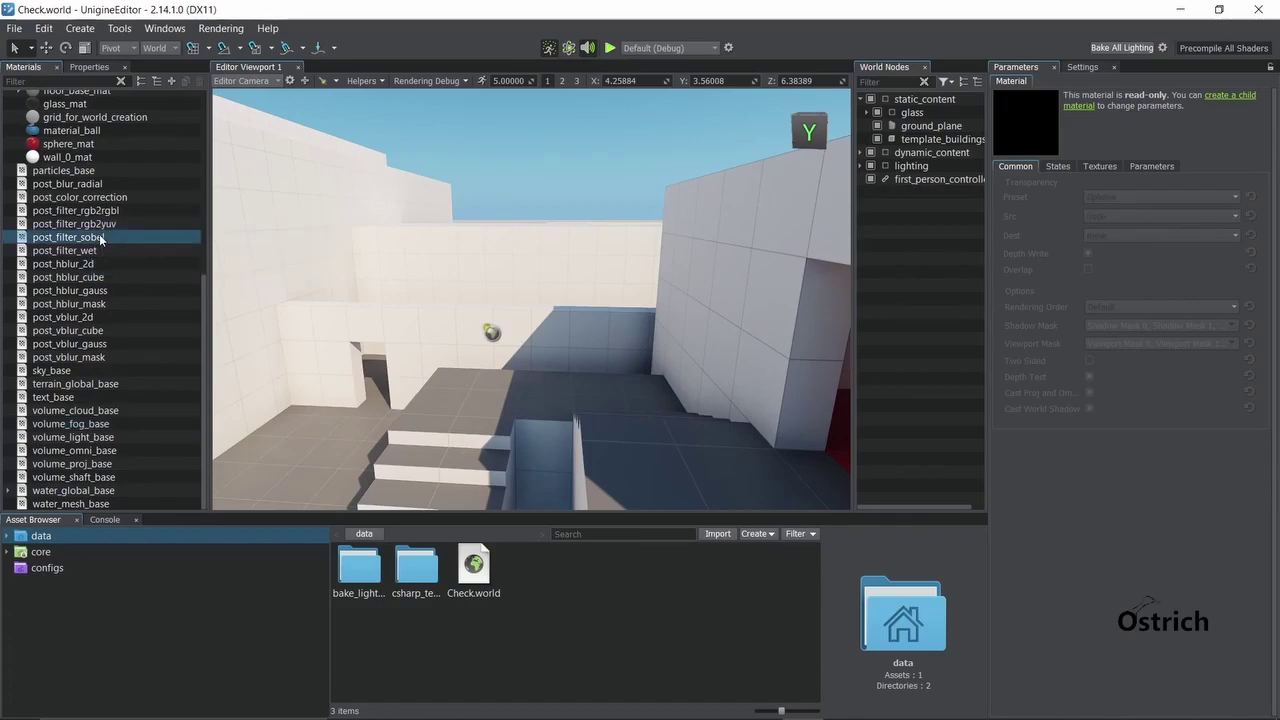
pyautogui.rightClick(101, 238)
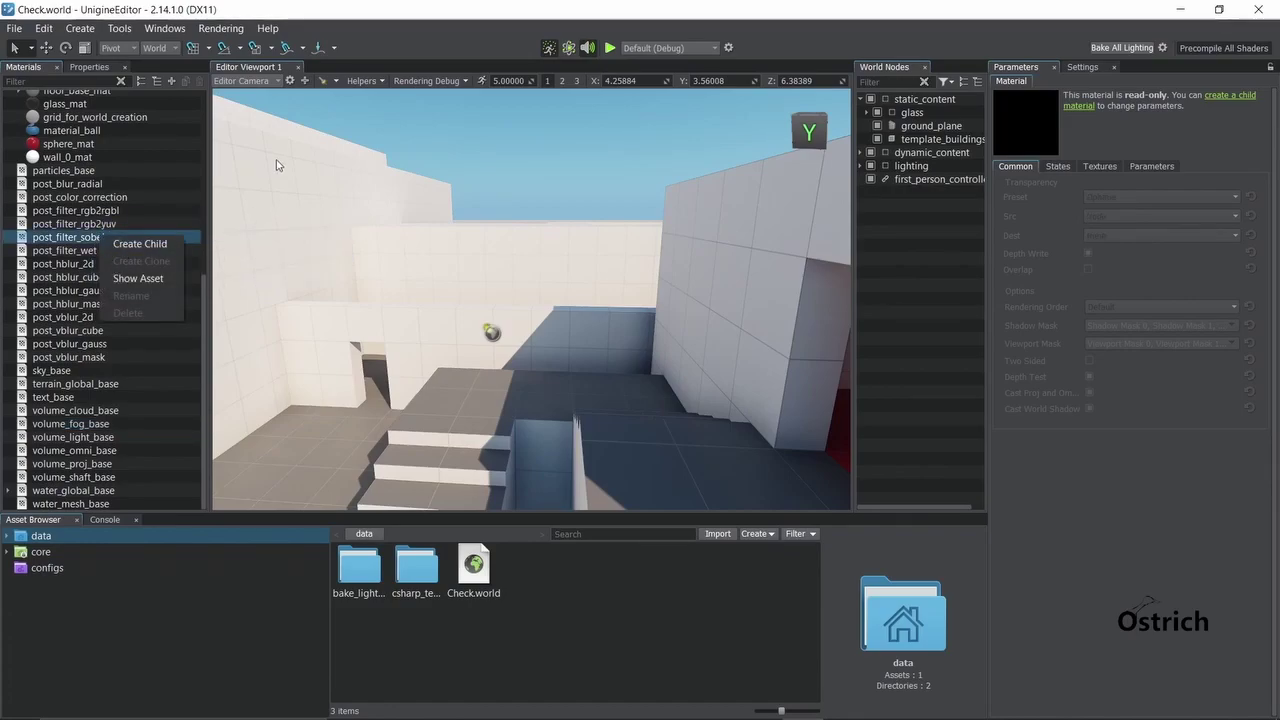
pyautogui.click(176, 171)
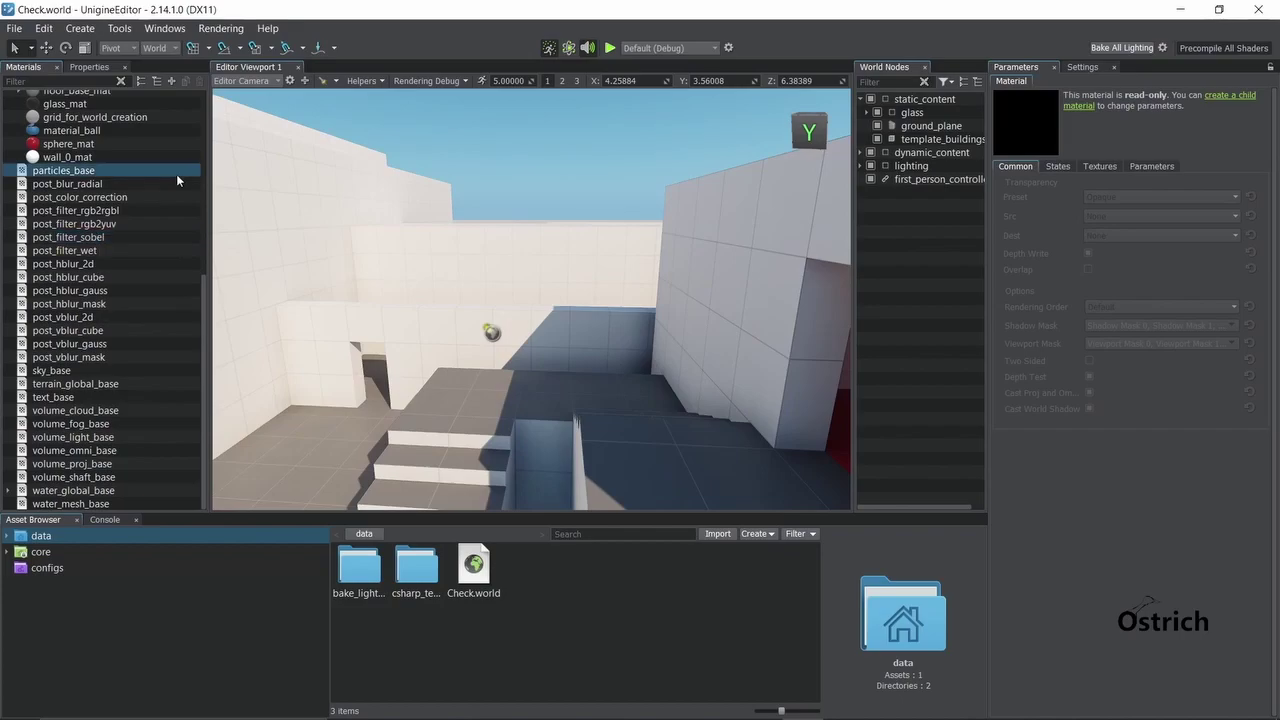
# In the Properties list, expand node_base > C# Components and inspect FirstPersonController
pyautogui.click(89, 67)
pyautogui.click(69, 96)
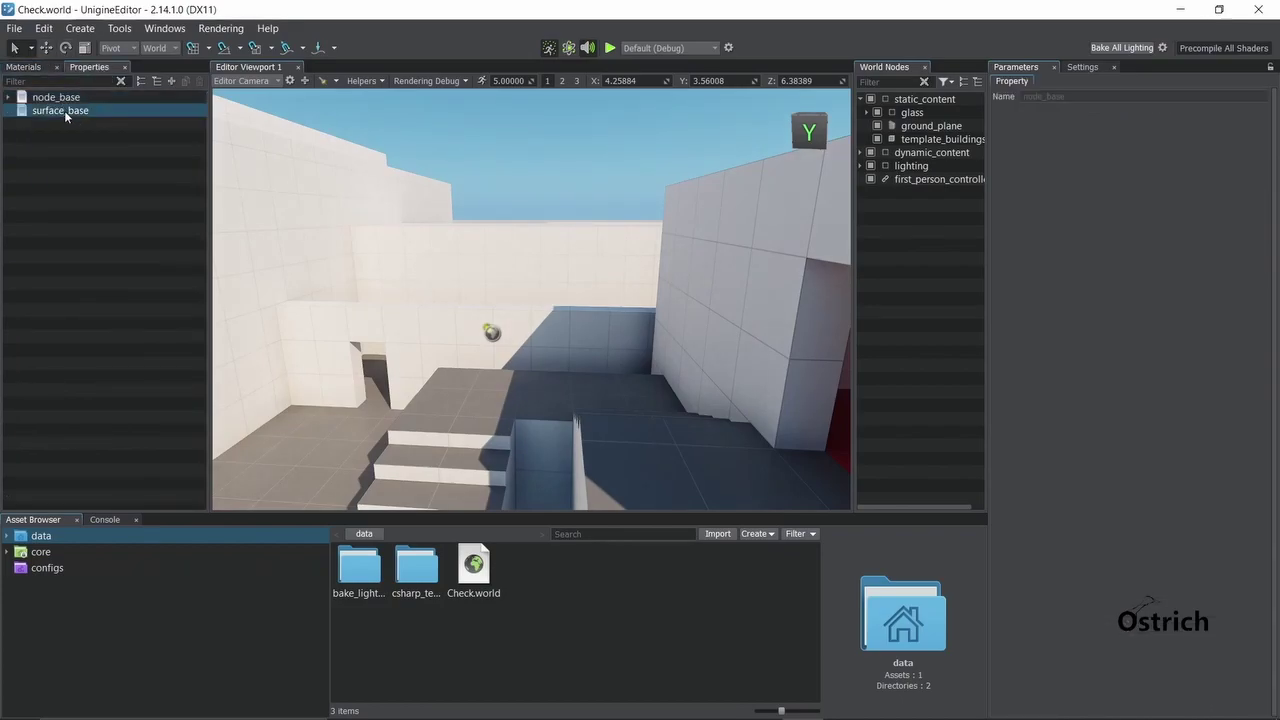
pyautogui.click(8, 97)
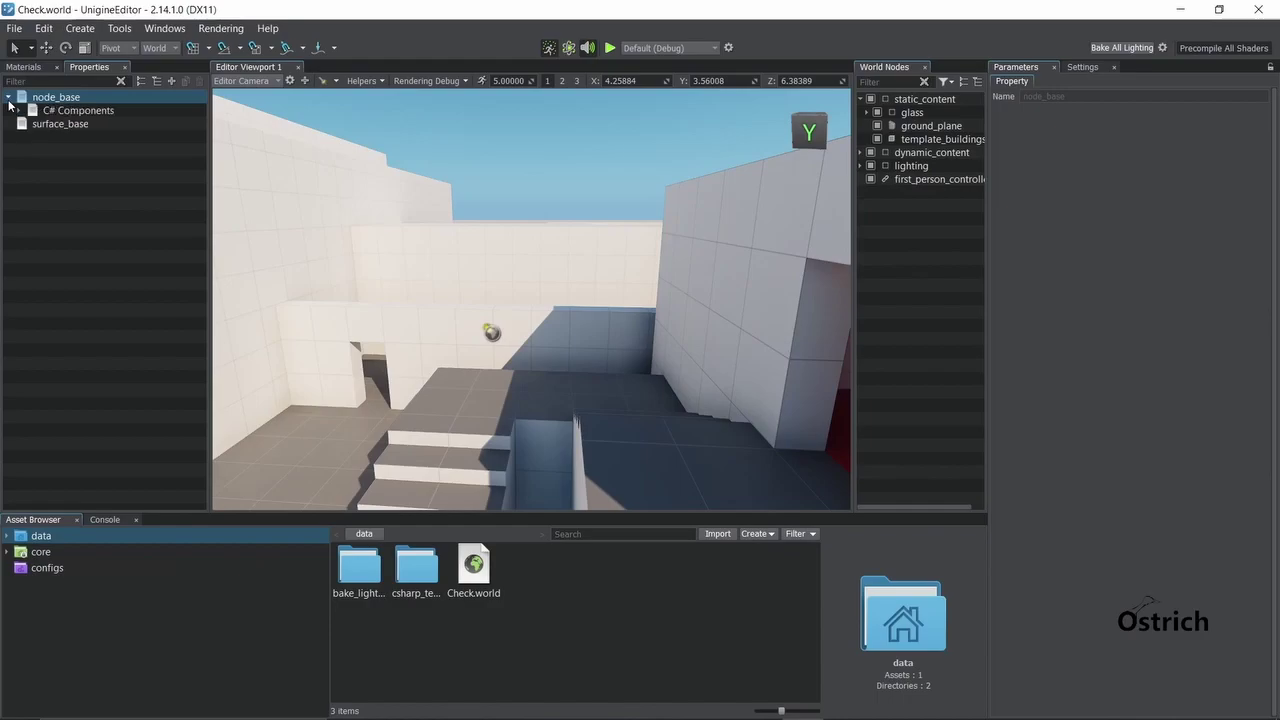
pyautogui.click(8, 97)
pyautogui.click(8, 97)
pyautogui.click(19, 110)
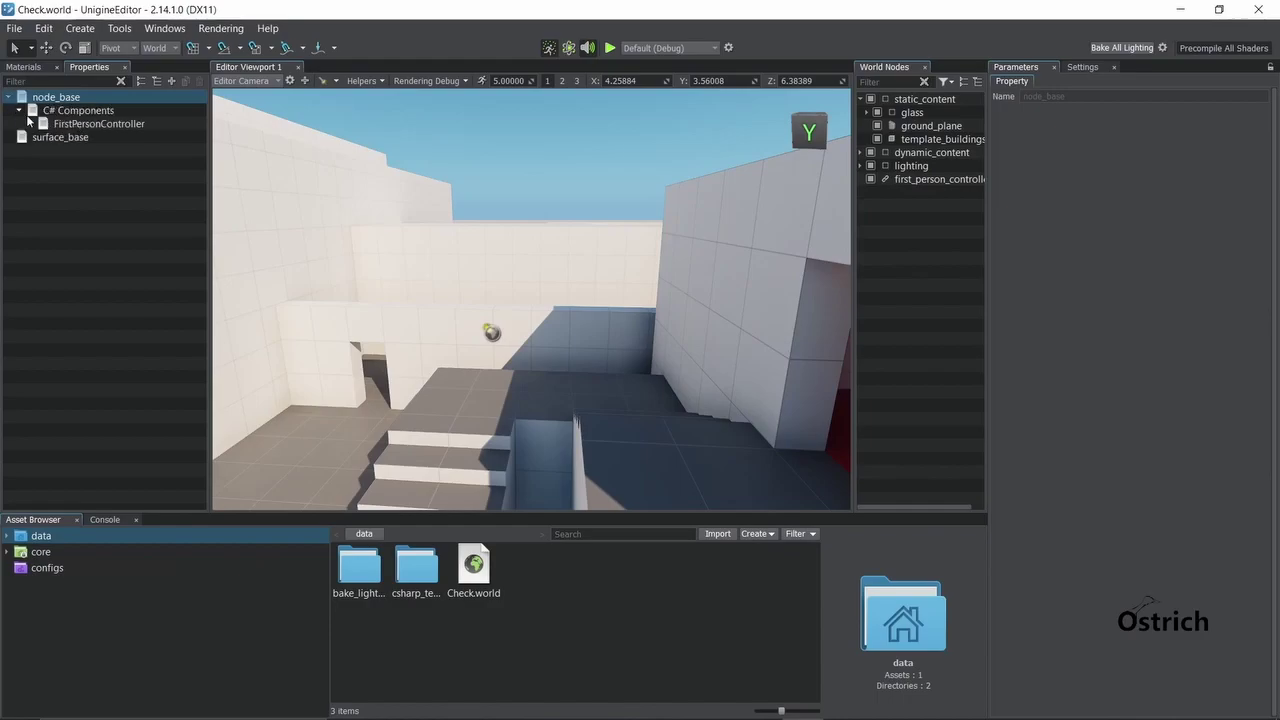
pyautogui.click(60, 111)
pyautogui.click(75, 124)
pyautogui.click(62, 111)
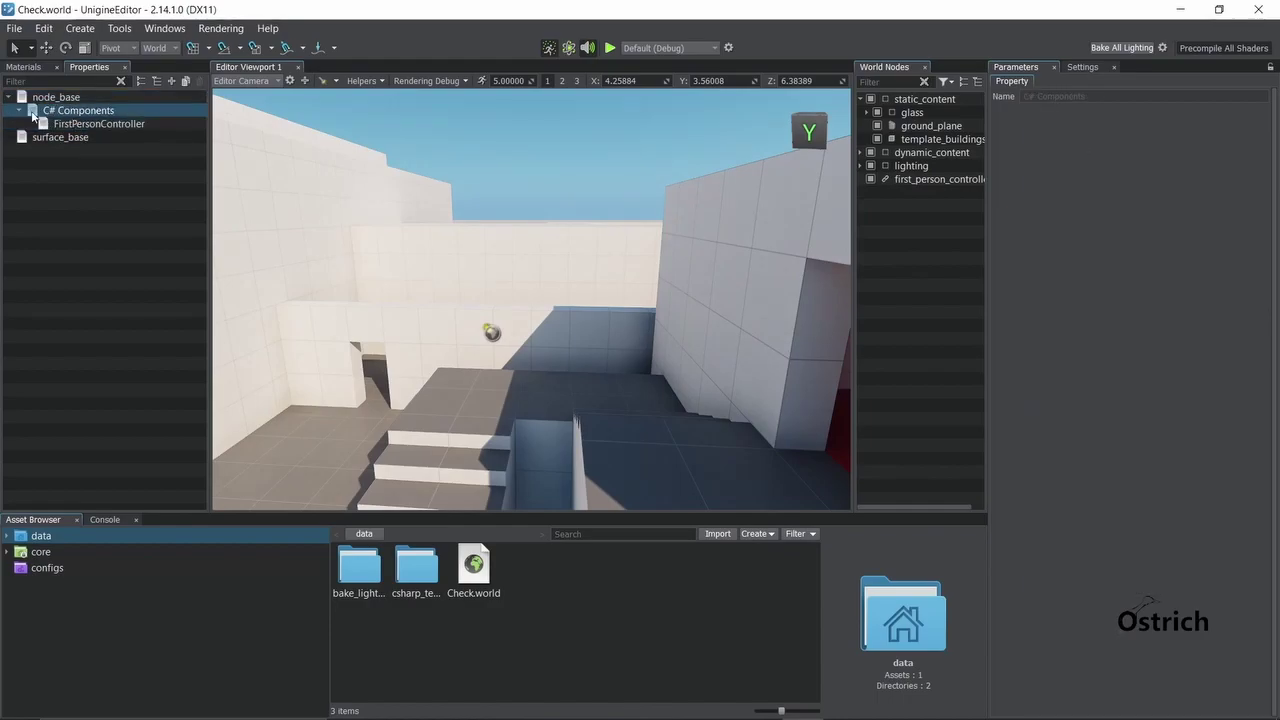
pyautogui.click(19, 110)
pyautogui.click(50, 97)
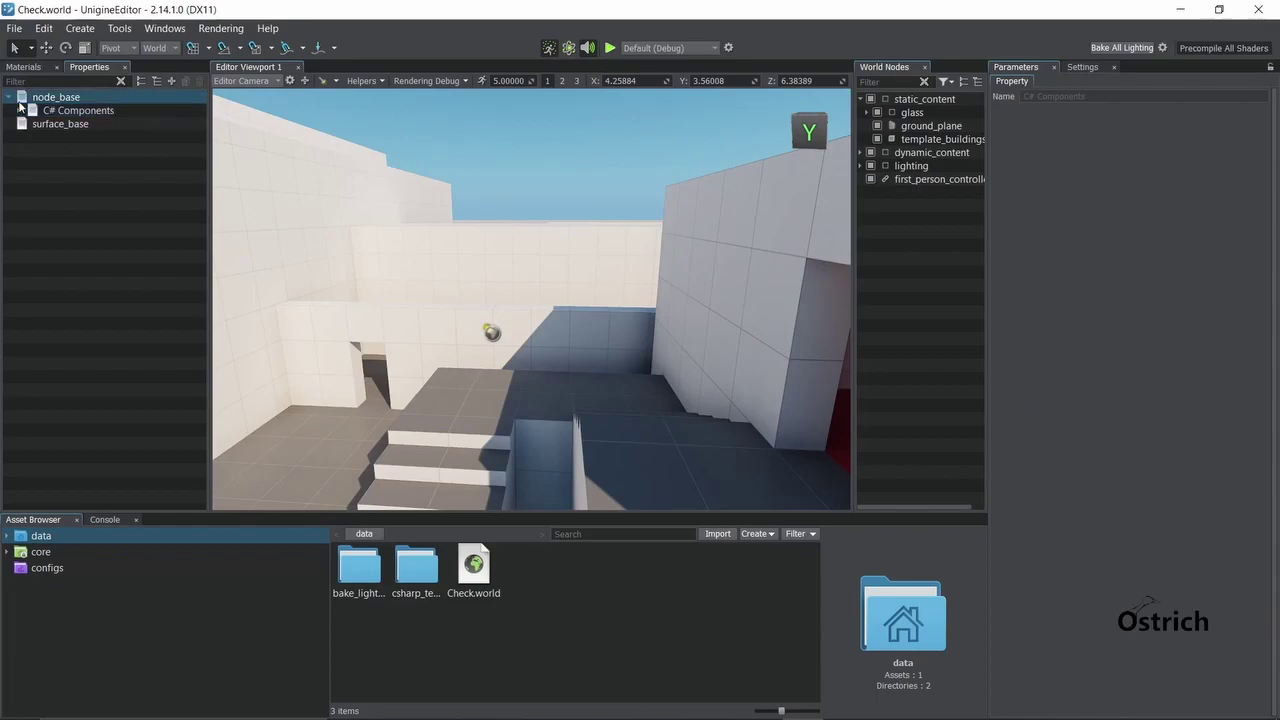
# Check the Asset Browser's context menu, deselect node_base, and close the Properties list
pyautogui.rightClick(571, 580)
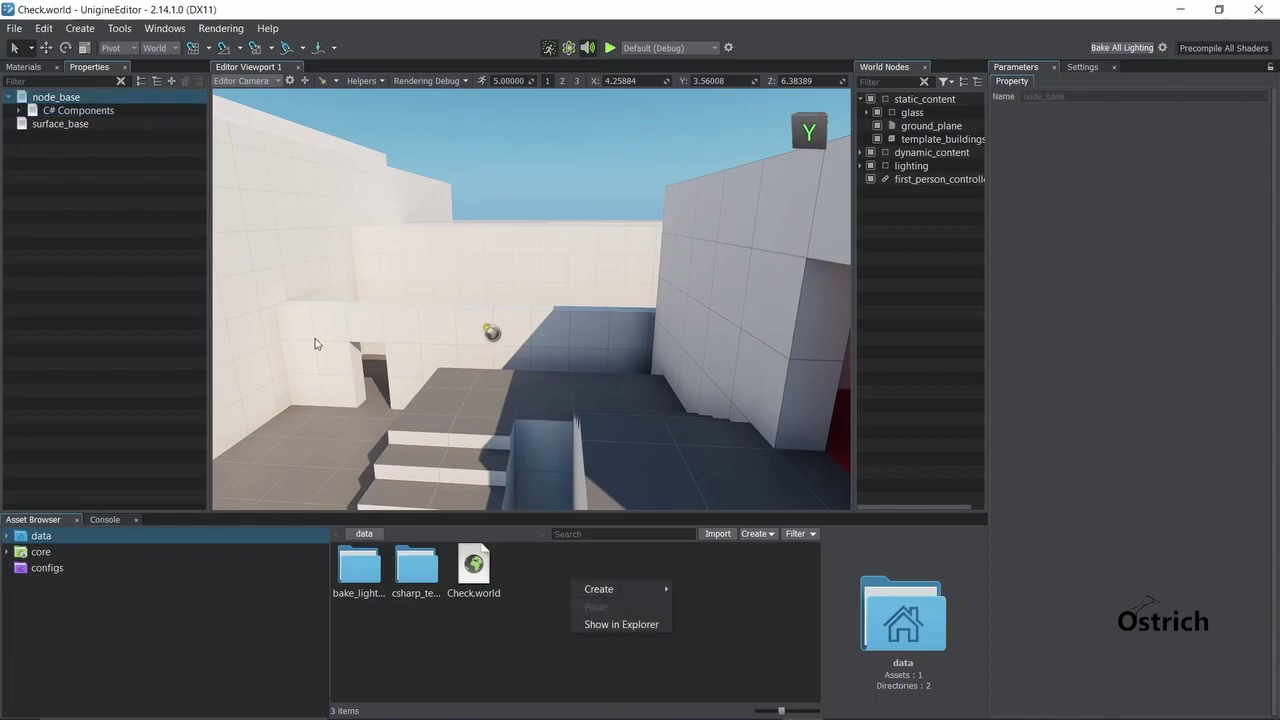
pyautogui.click(95, 134)
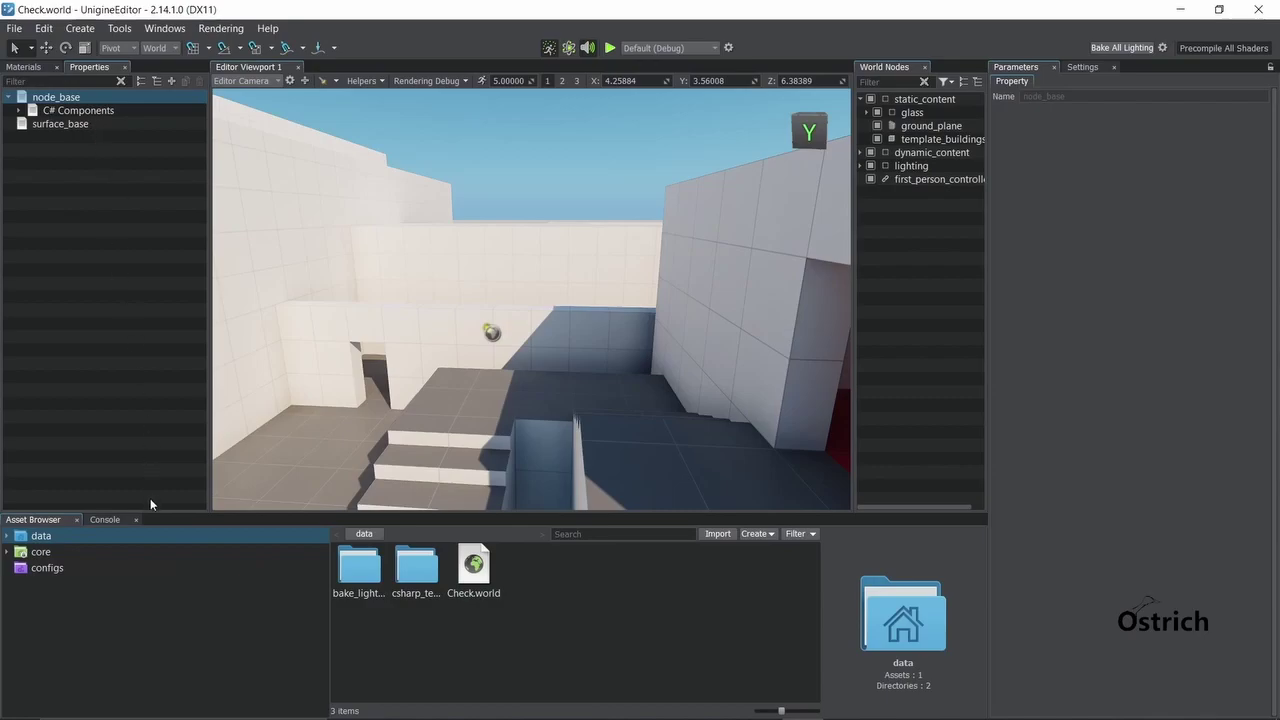
pyautogui.click(87, 127)
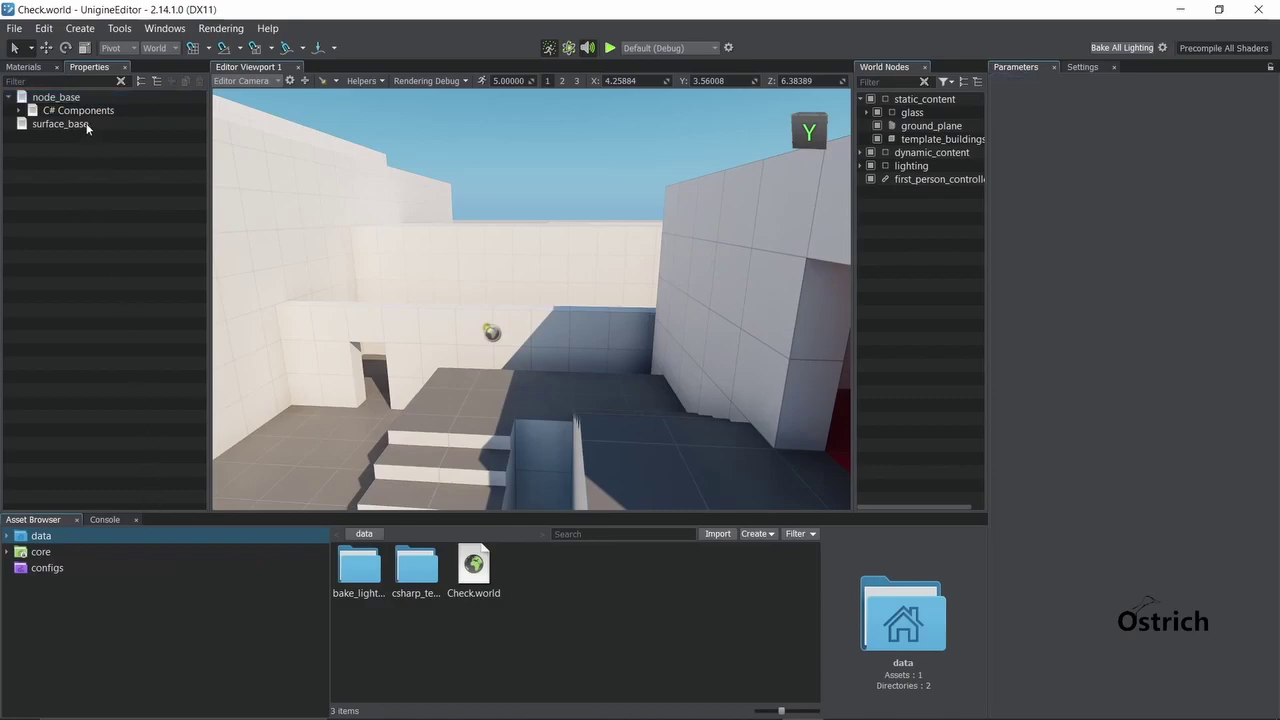
pyautogui.click(125, 68)
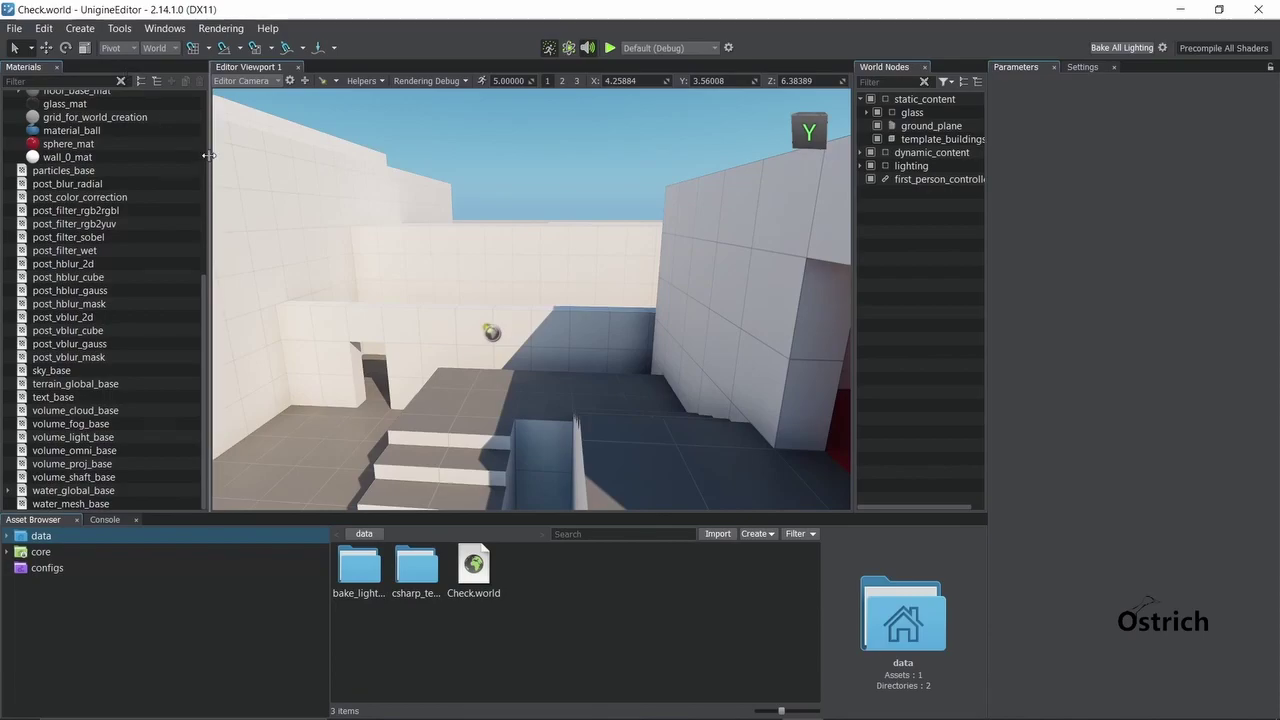
# Narrow the Materials panel, collapse mesh_base, and select the template_buildings mesh
pyautogui.moveTo(207, 160); pyautogui.dragTo(140, 160)
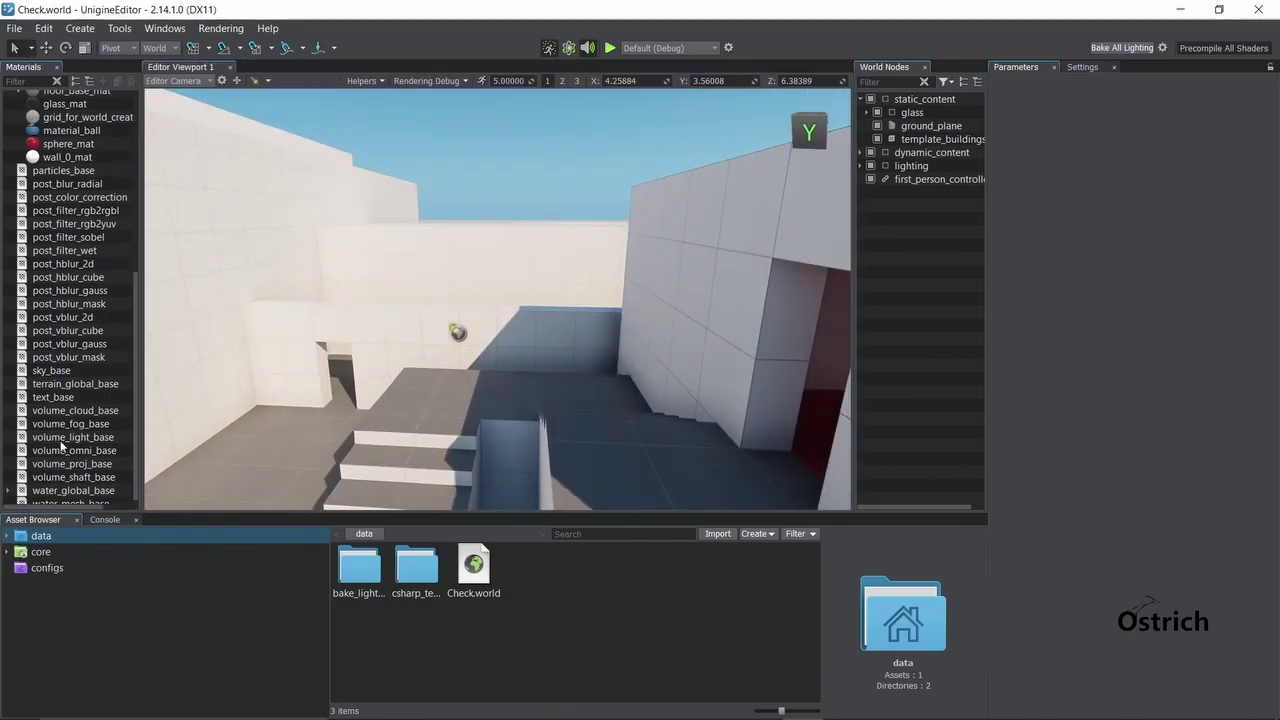
pyautogui.scroll(5, 61, 385)
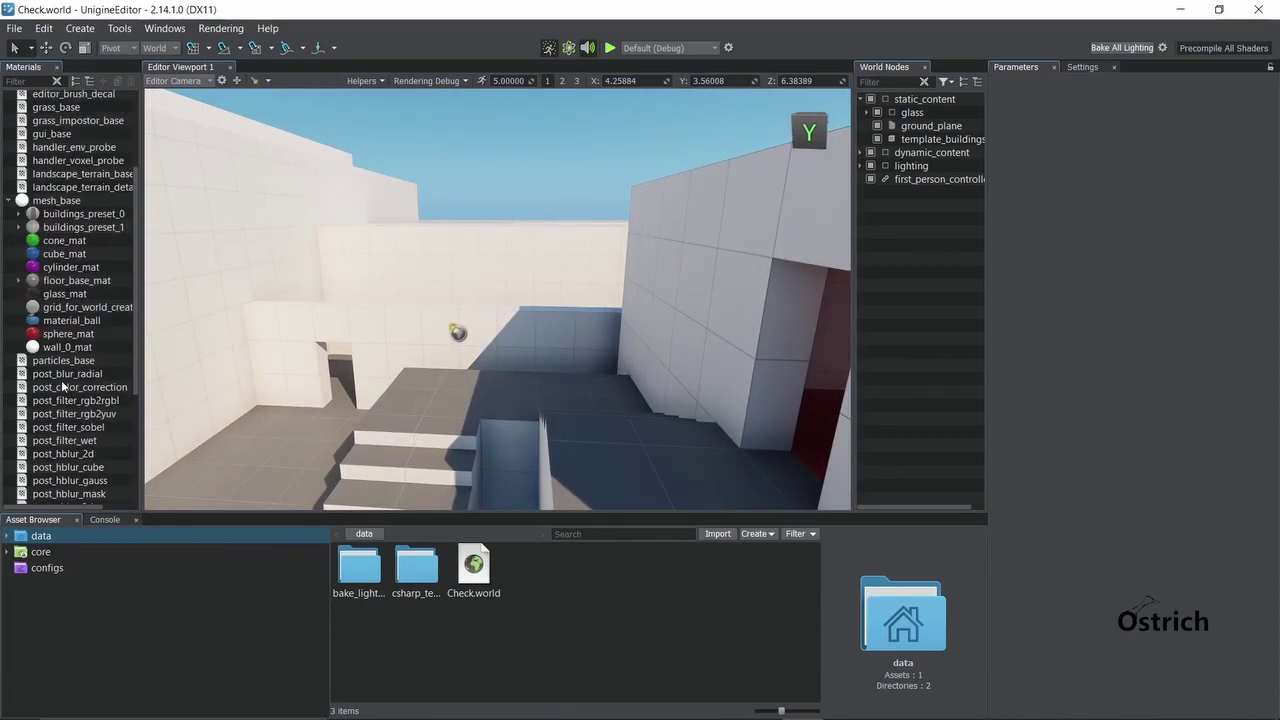
pyautogui.click(9, 201)
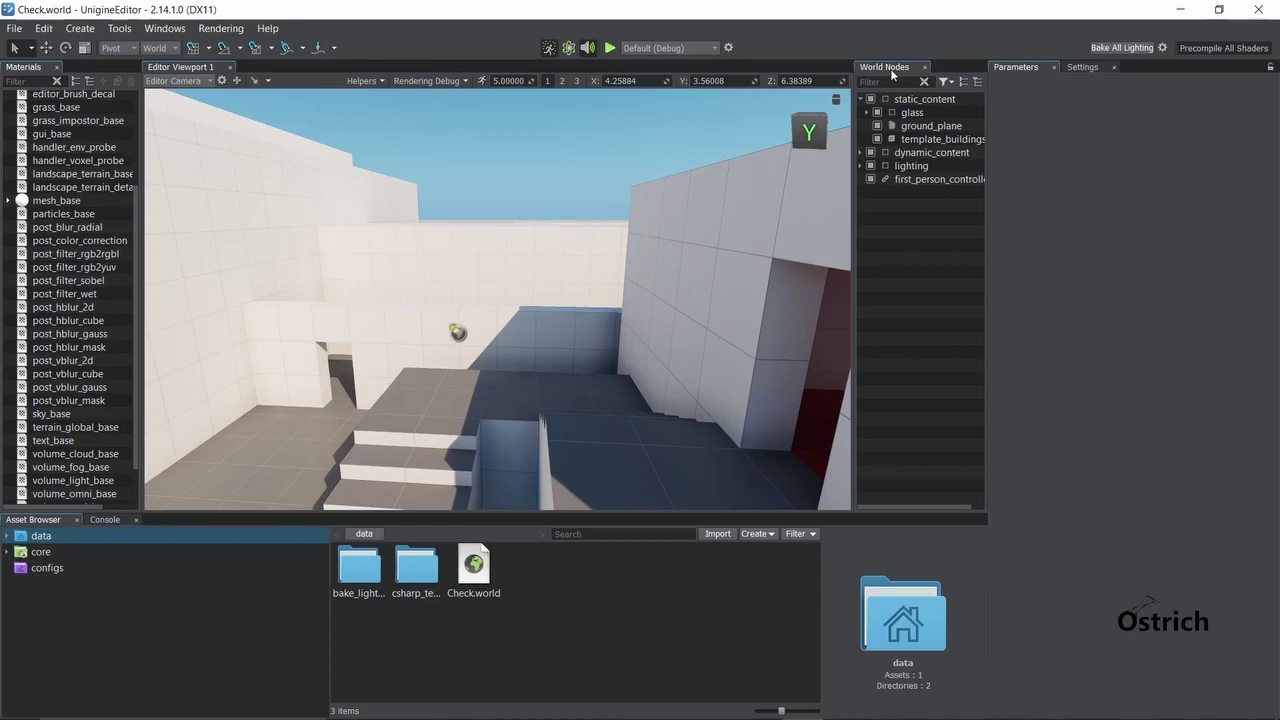
pyautogui.click(292, 213)
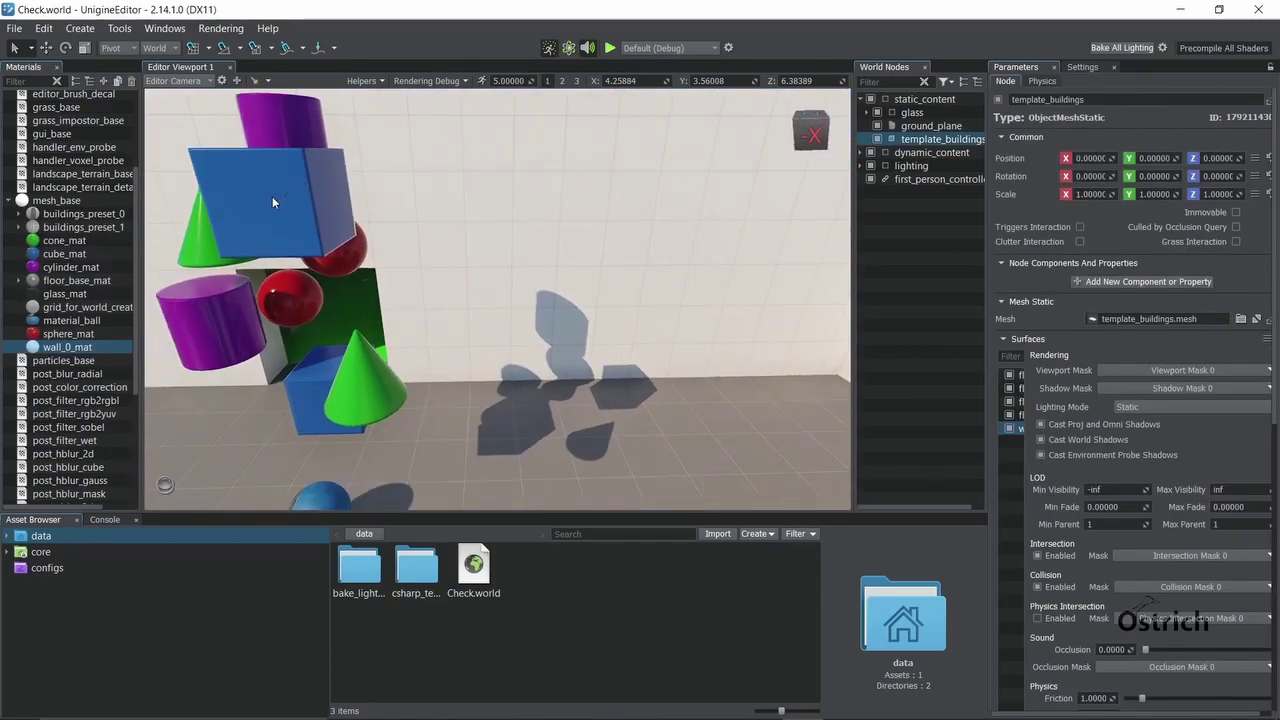
# Turn the camera to the primitive stack, inspect static_content and the building wall, then clear selection
pyautogui.moveTo(272, 196); pyautogui.dragTo(150, 170, button='right')
pyautogui.rightClick(82, 173)
pyautogui.moveTo(401, 246); pyautogui.dragTo(457, 214, button='right')
pyautogui.click(918, 100)
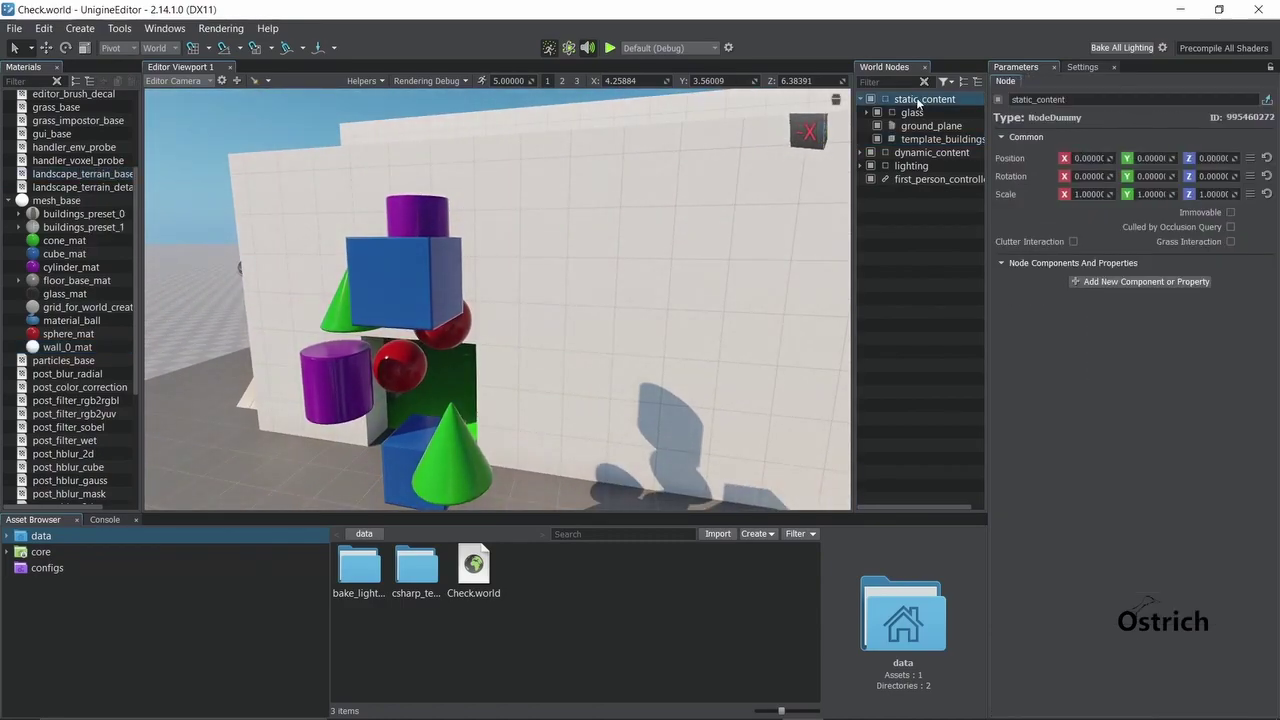
pyautogui.click(616, 262)
pyautogui.rightClick(634, 214)
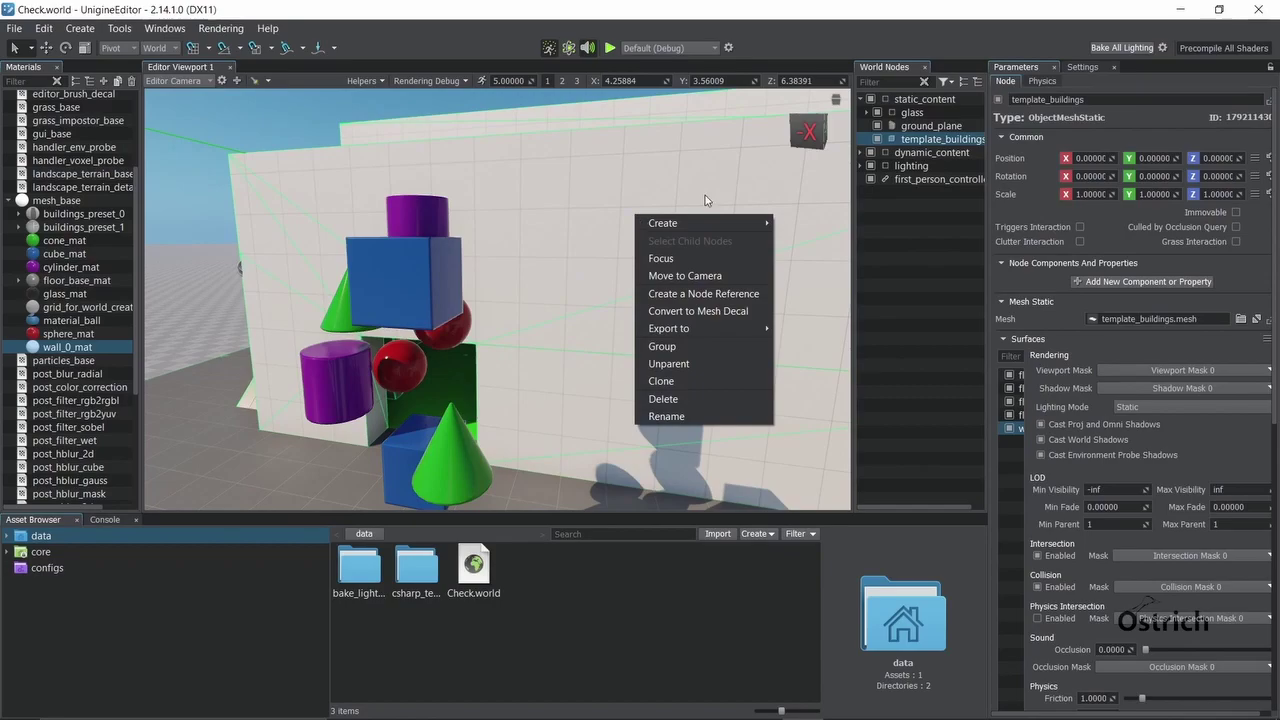
pyautogui.click(670, 147)
pyautogui.click(200, 221)
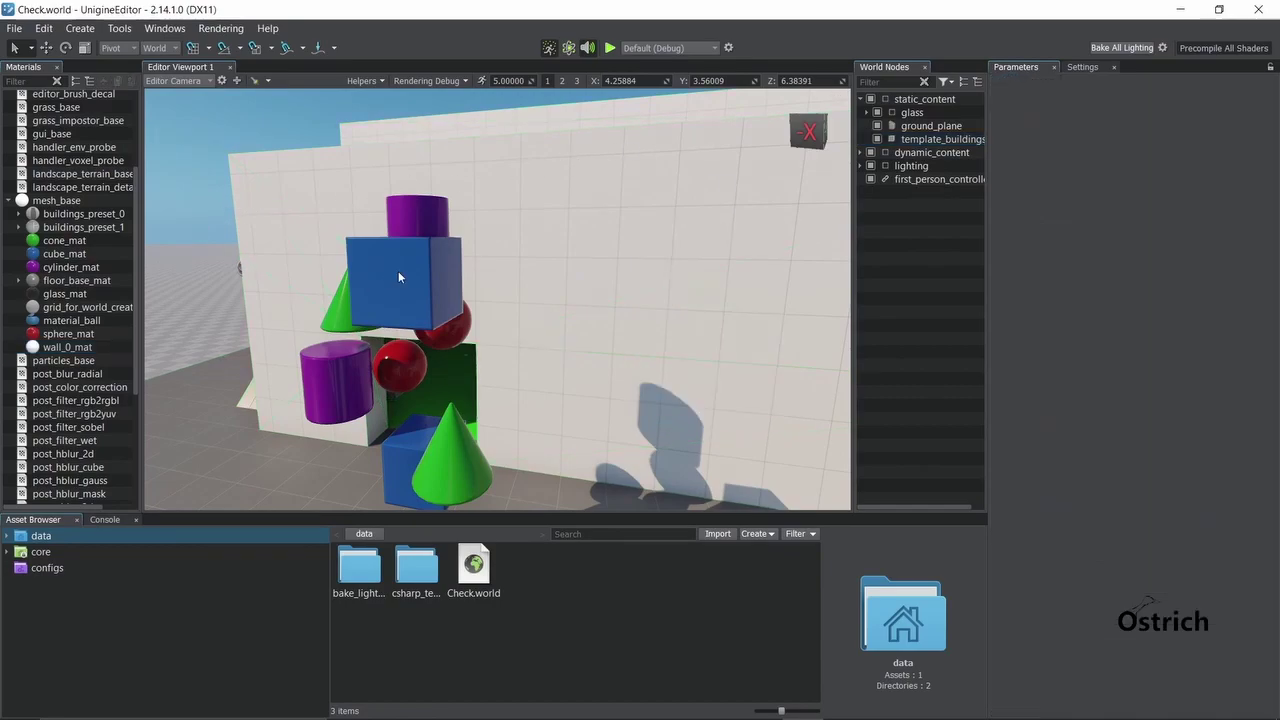
# Inspect cube_2, the purple cylinder, cone, cylinder and sphere_1, then bring up the Create menu
pyautogui.click(398, 272)
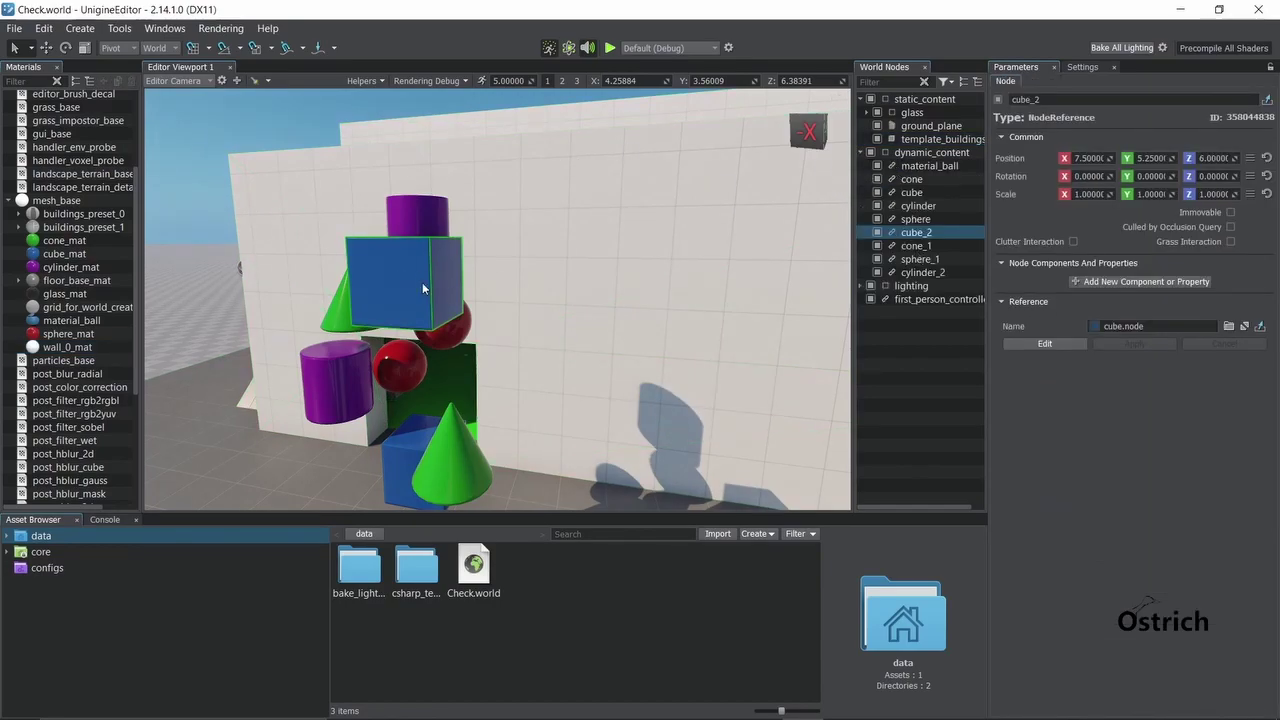
pyautogui.click(906, 206)
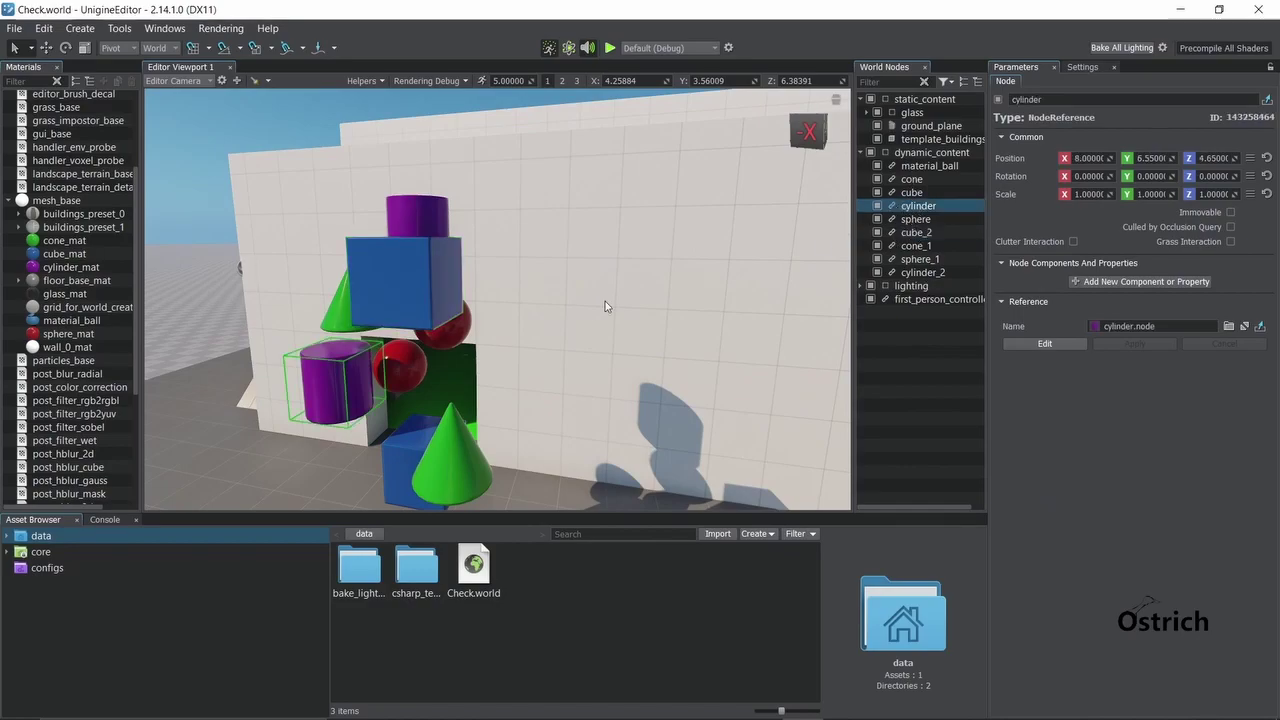
pyautogui.click(424, 292)
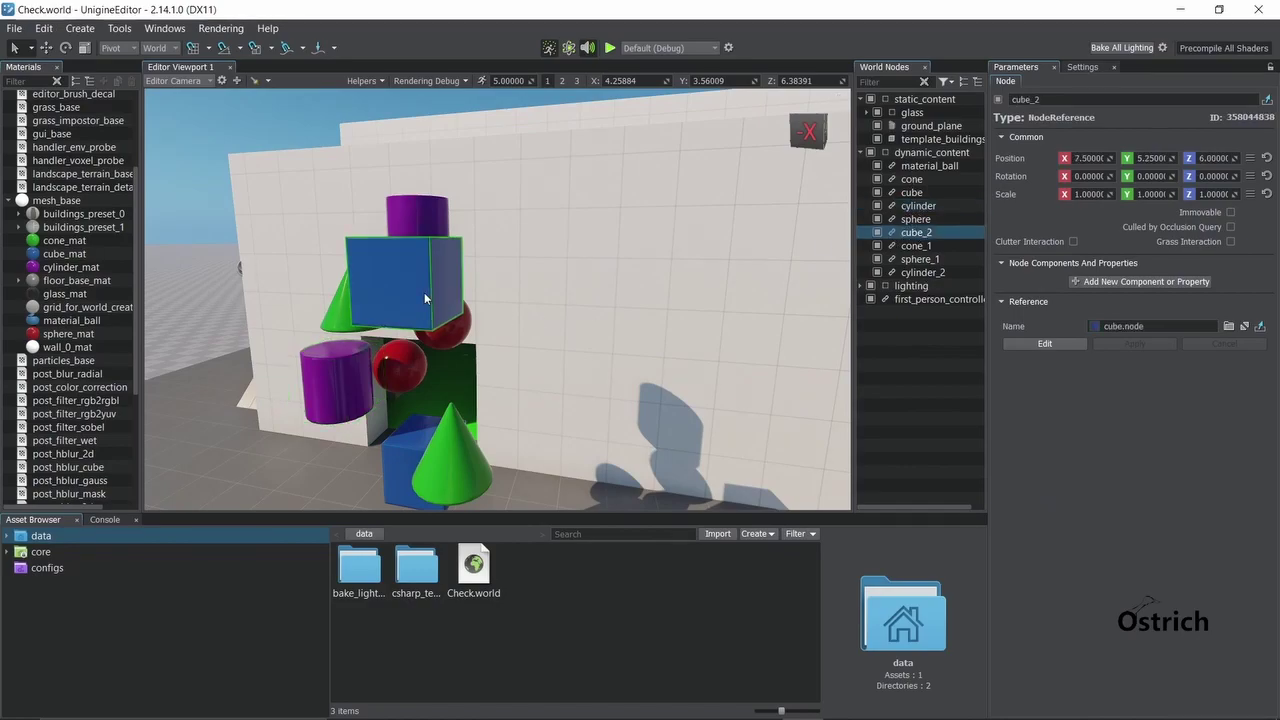
pyautogui.click(911, 179)
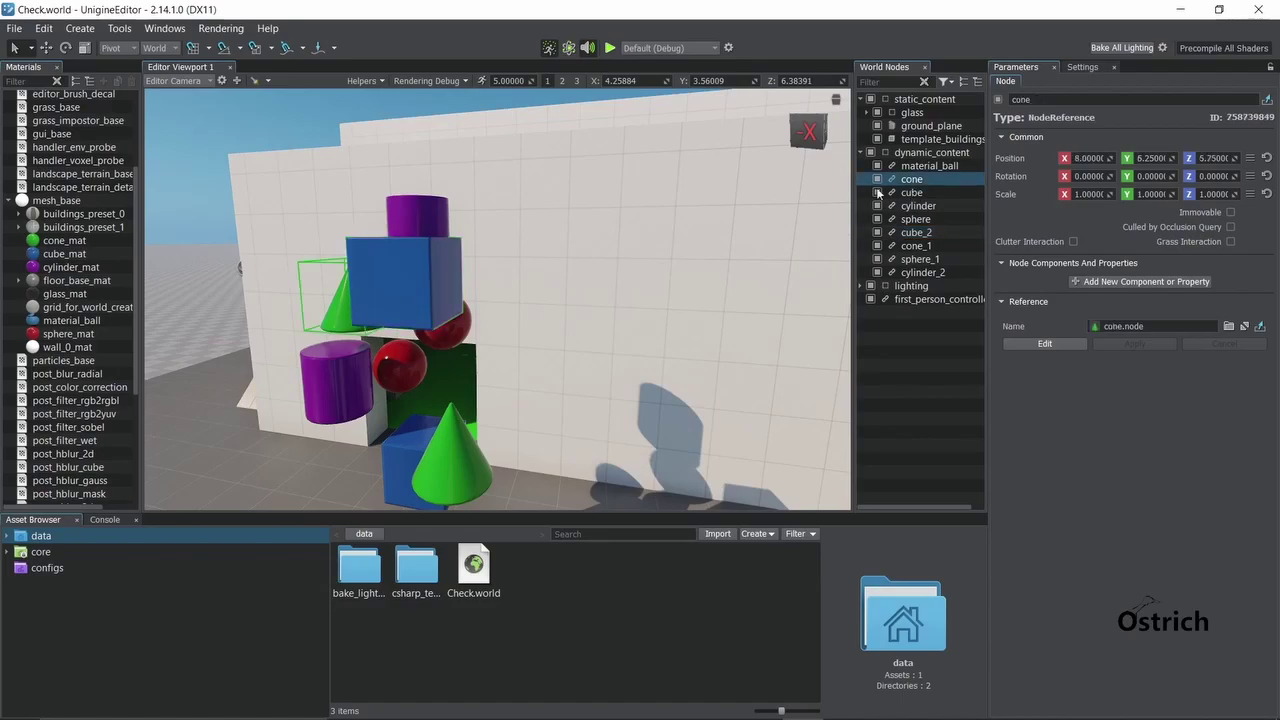
pyautogui.click(329, 382)
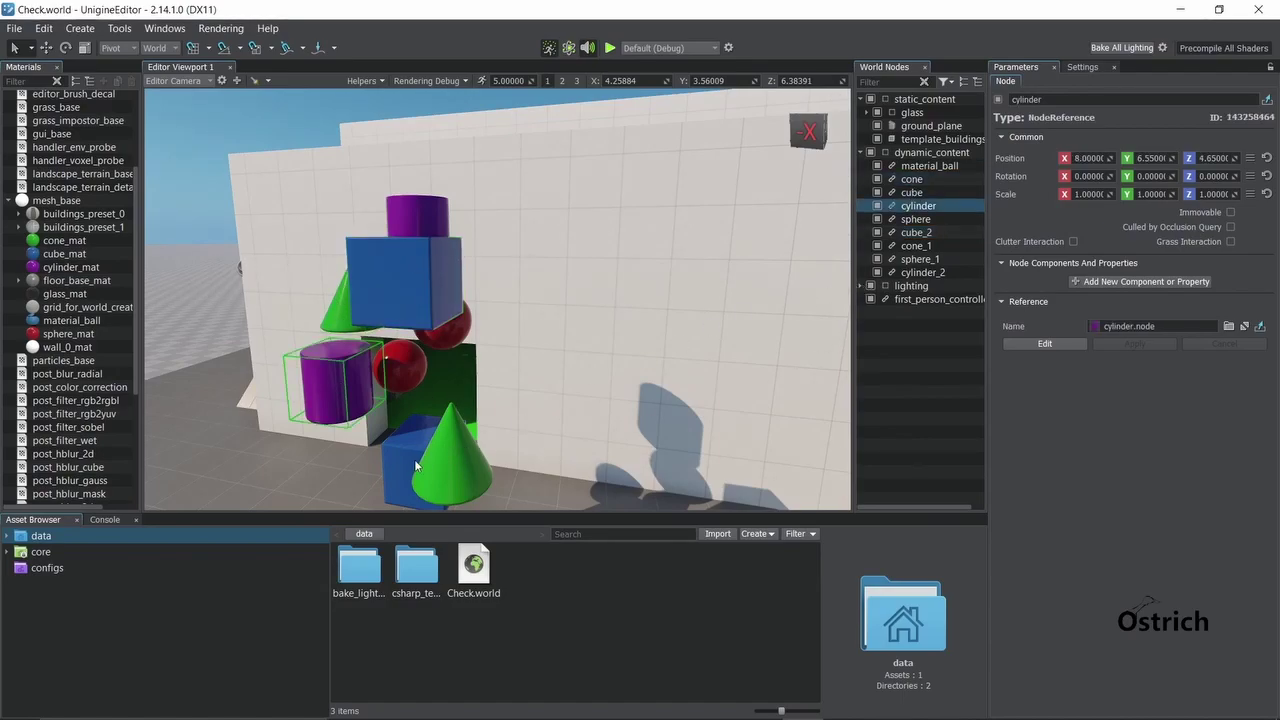
pyautogui.click(420, 370)
pyautogui.moveTo(641, 352); pyautogui.dragTo(637, 351, button='right')
pyautogui.moveTo(528, 266); pyautogui.dragTo(772, 242, button='right')
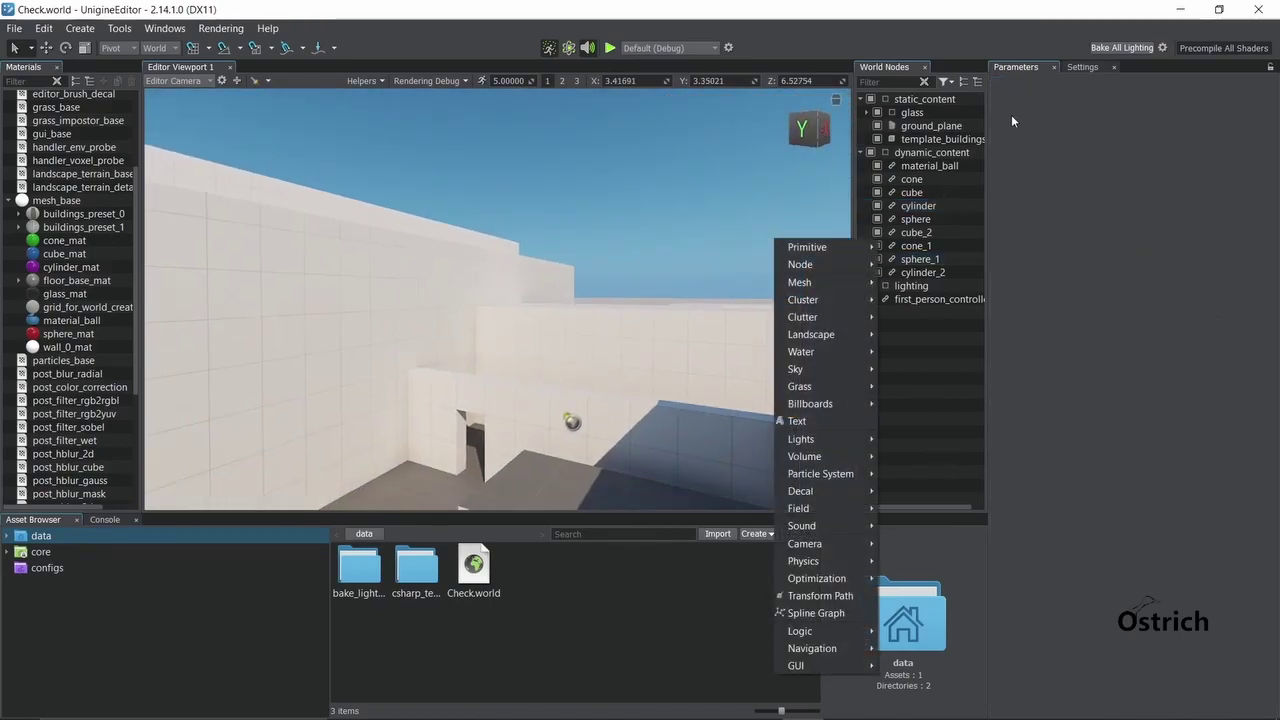
# Close the creation menu, select 'cone' in World Nodes, and focus the camera on it with F
pyautogui.click(1033, 95)
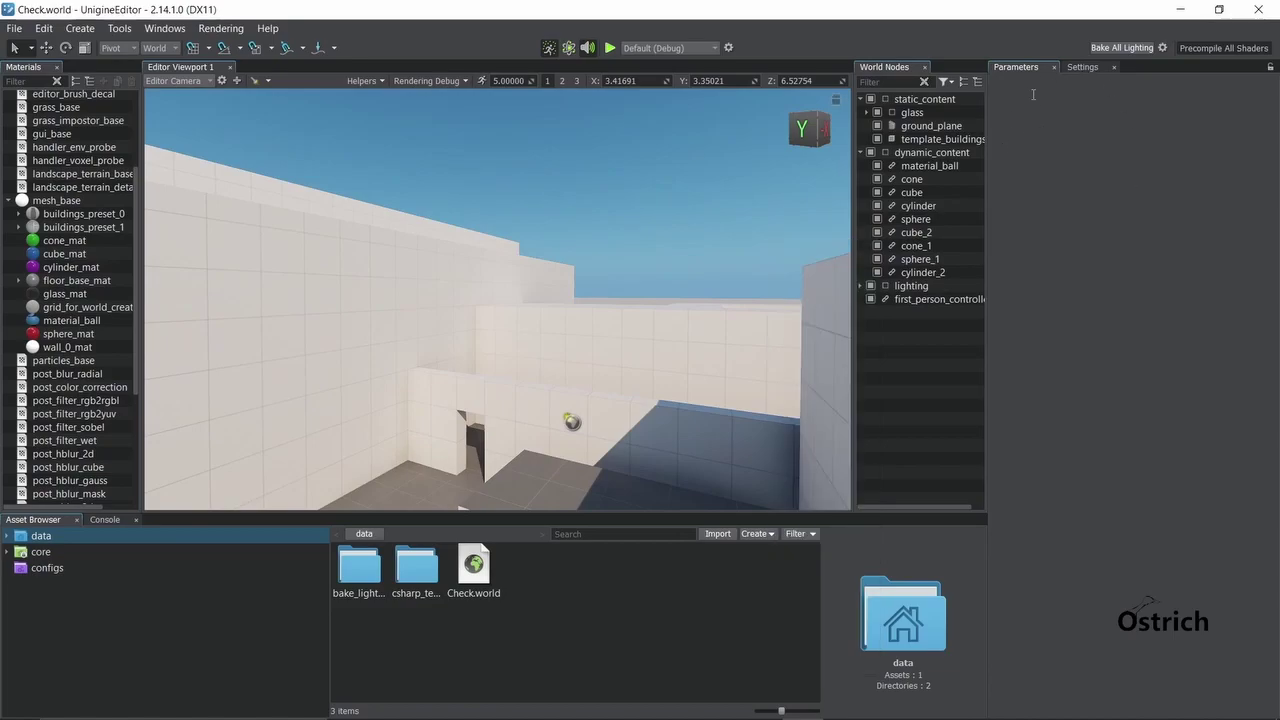
pyautogui.click(911, 179)
pyautogui.press('f')
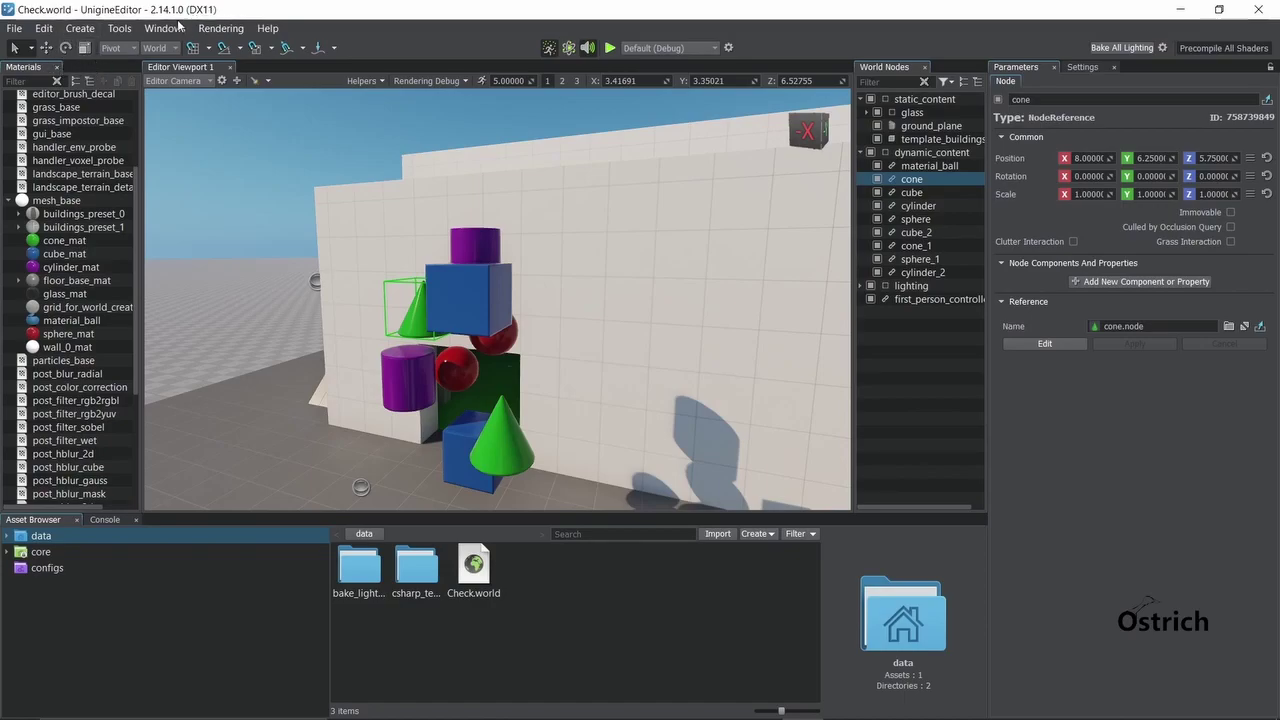
pyautogui.click(229, 67)
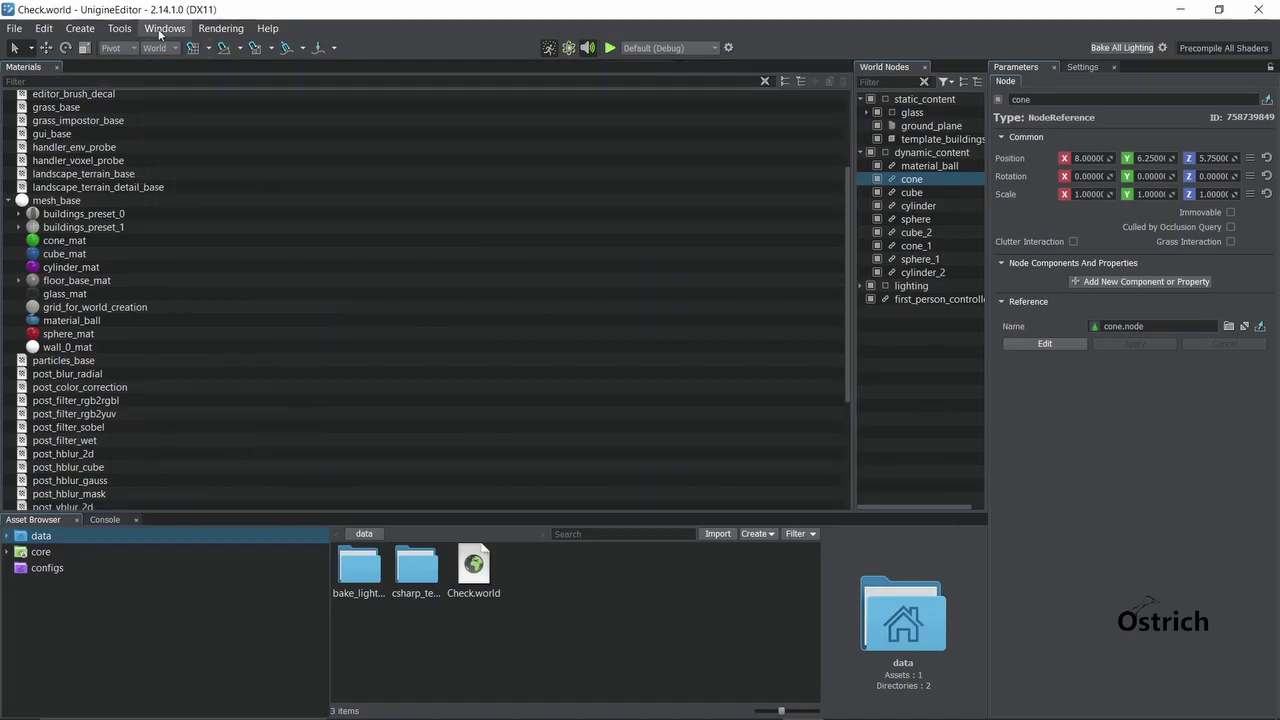
pyautogui.click(160, 32)
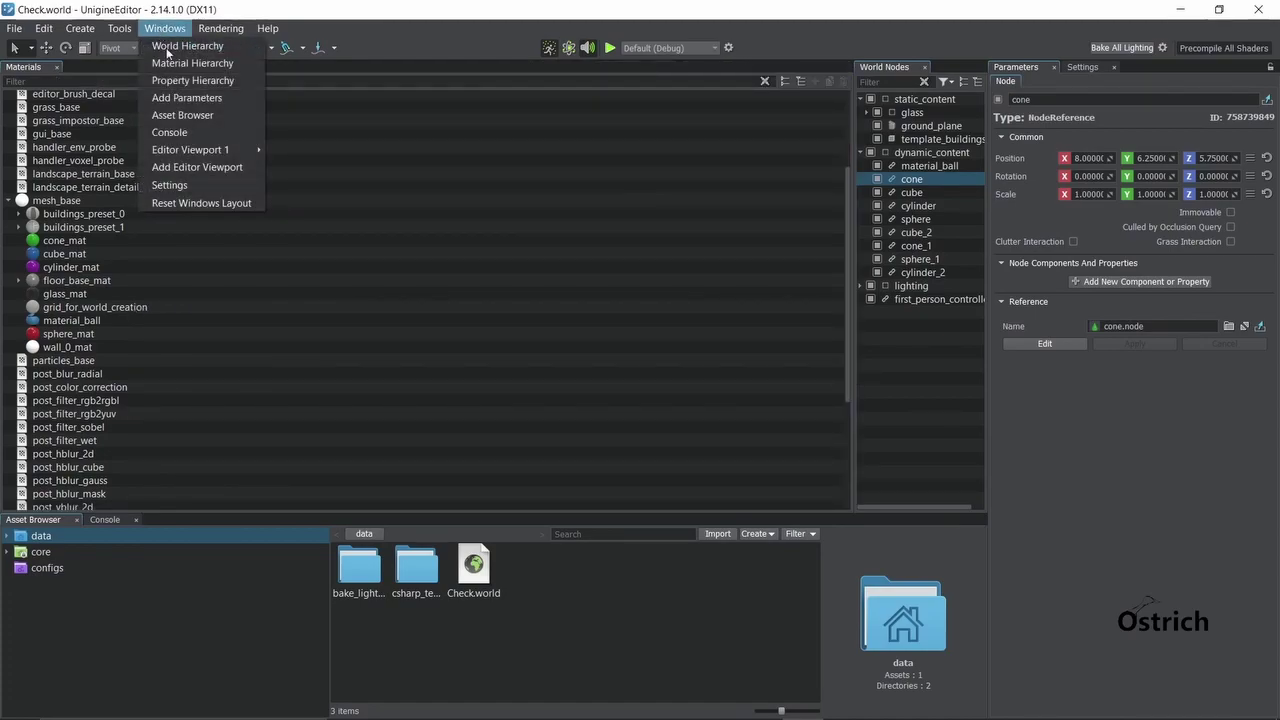
pyautogui.moveTo(241, 149)
pyautogui.click(294, 150)
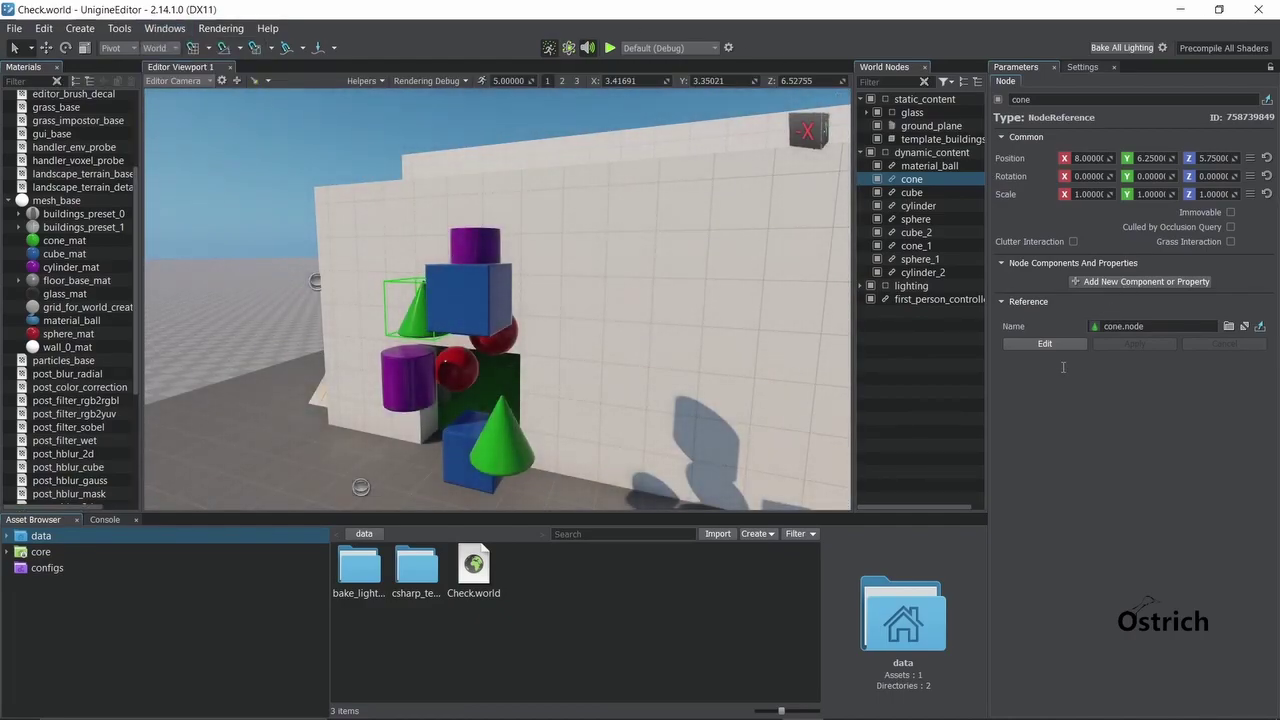
pyautogui.click(1151, 287)
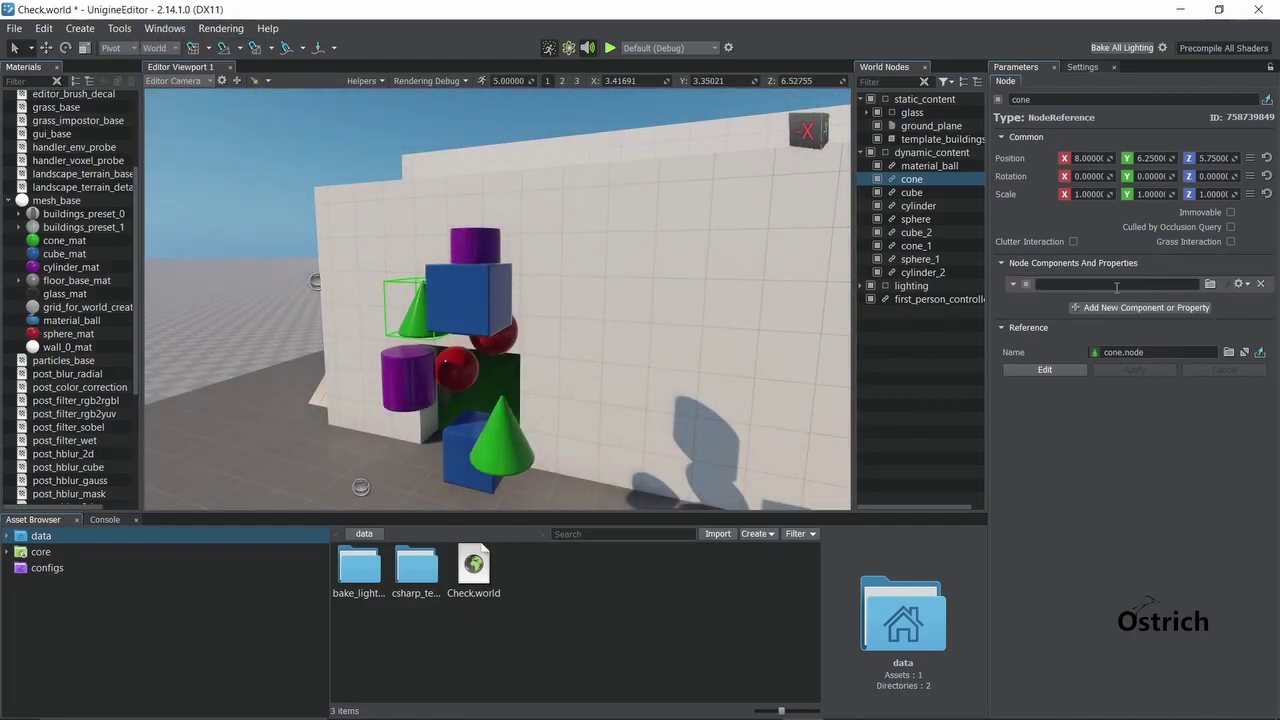
pyautogui.click(1260, 284)
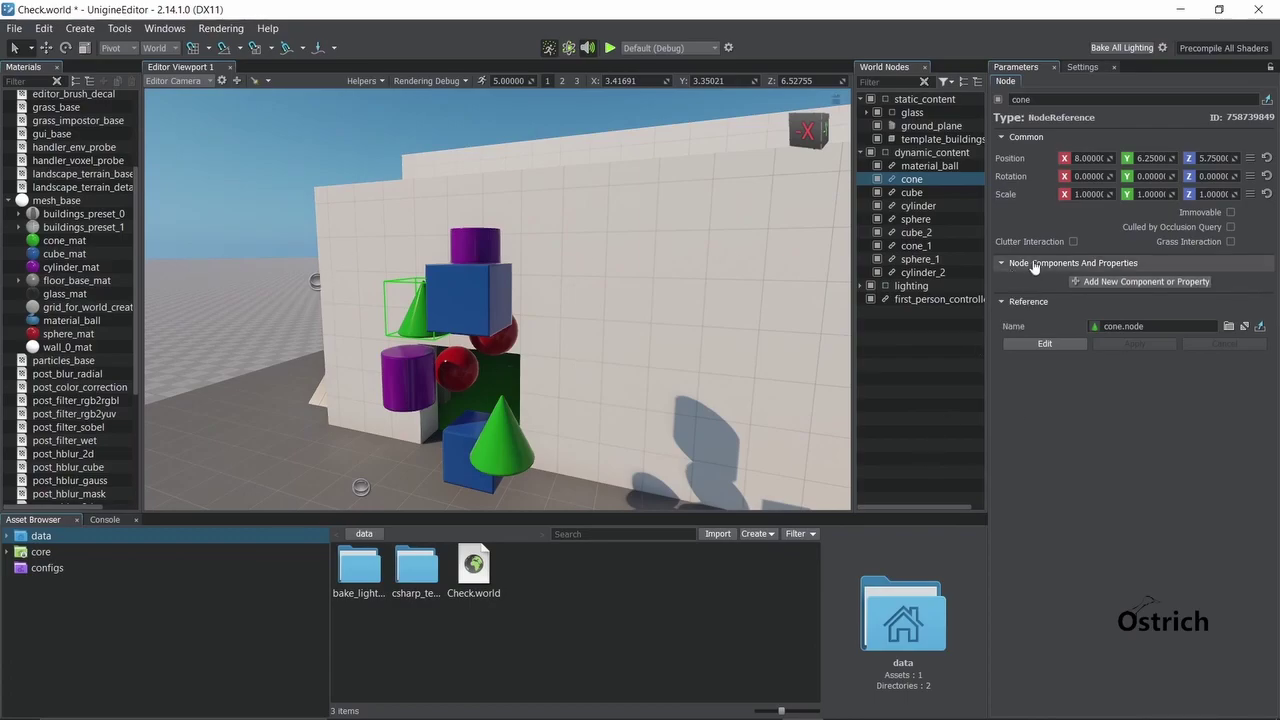
pyautogui.click(920, 184)
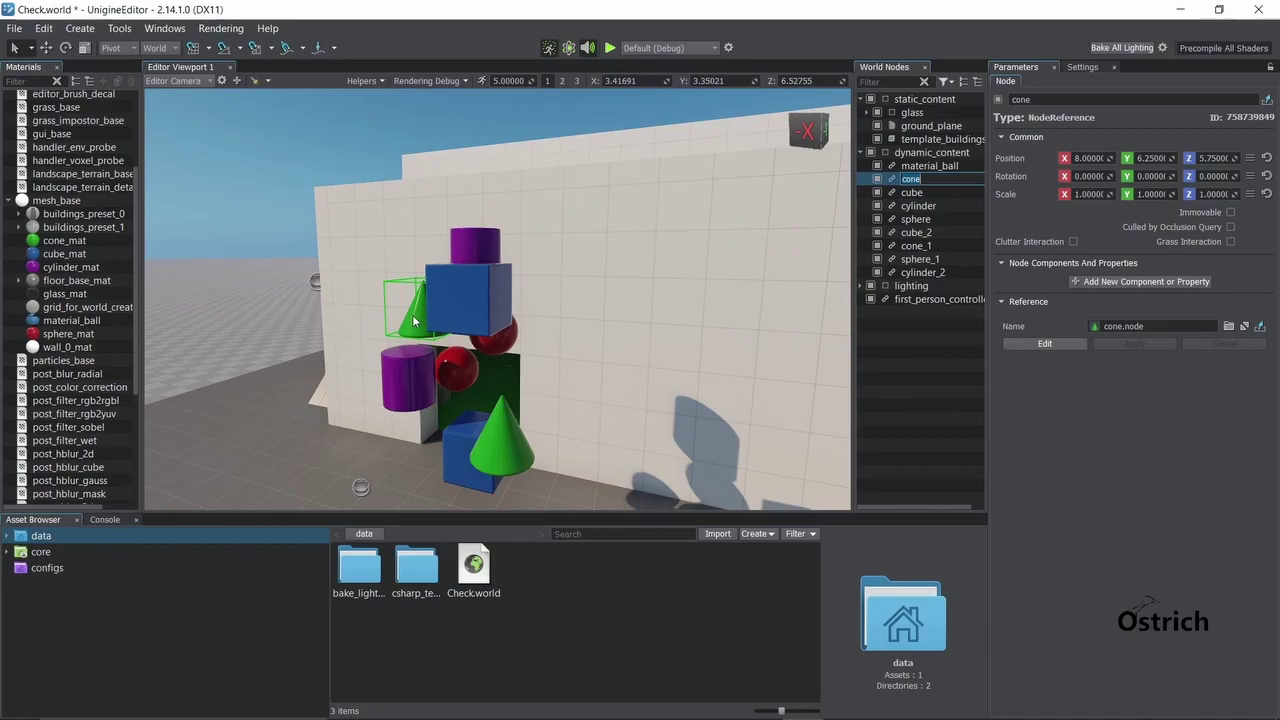
pyautogui.moveTo(444, 315); pyautogui.dragTo(436, 314, button='right')
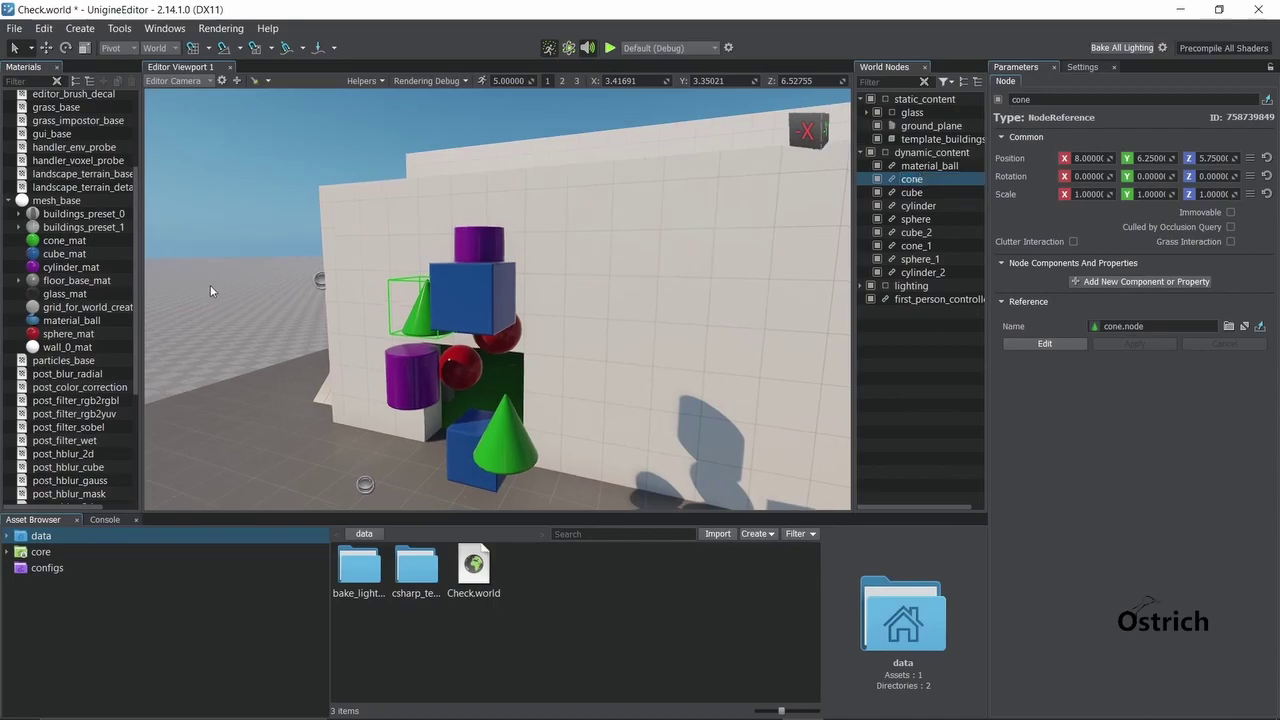
# Create a Primitive > Sphere of diameter 1 from the floor's context menu
pyautogui.rightClick(210, 285)
pyautogui.moveTo(300, 295)
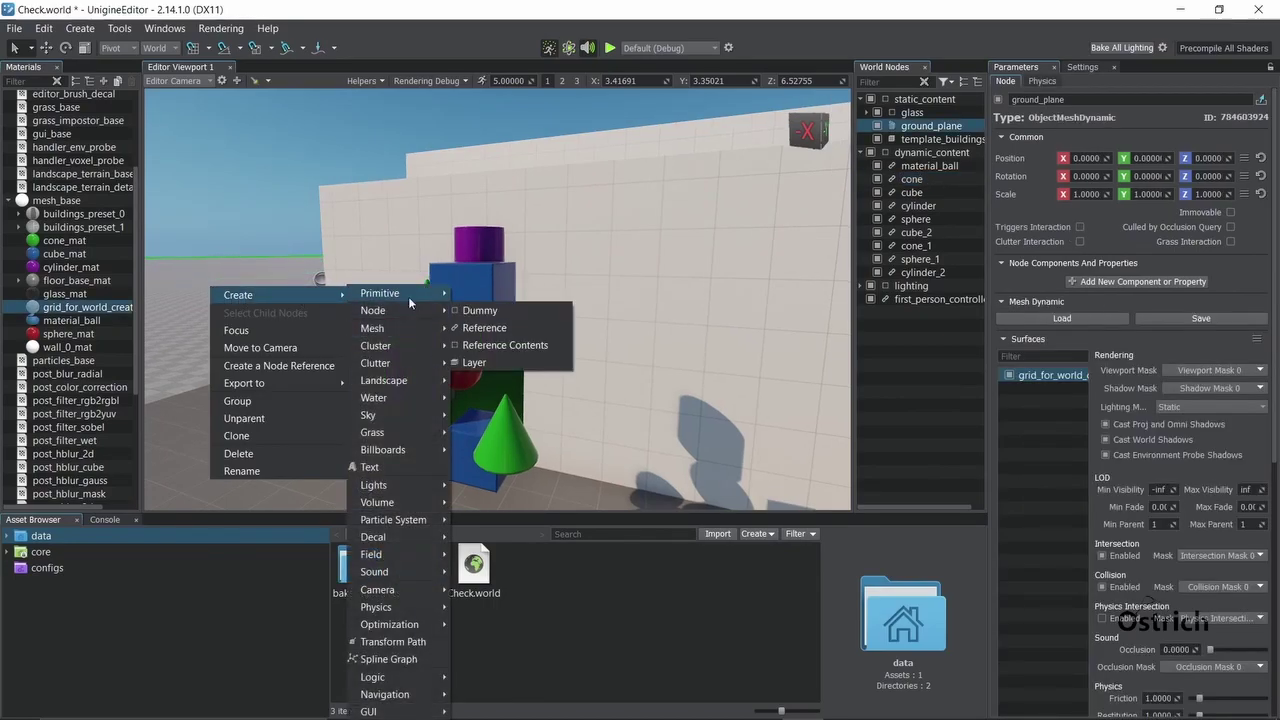
pyautogui.moveTo(428, 302)
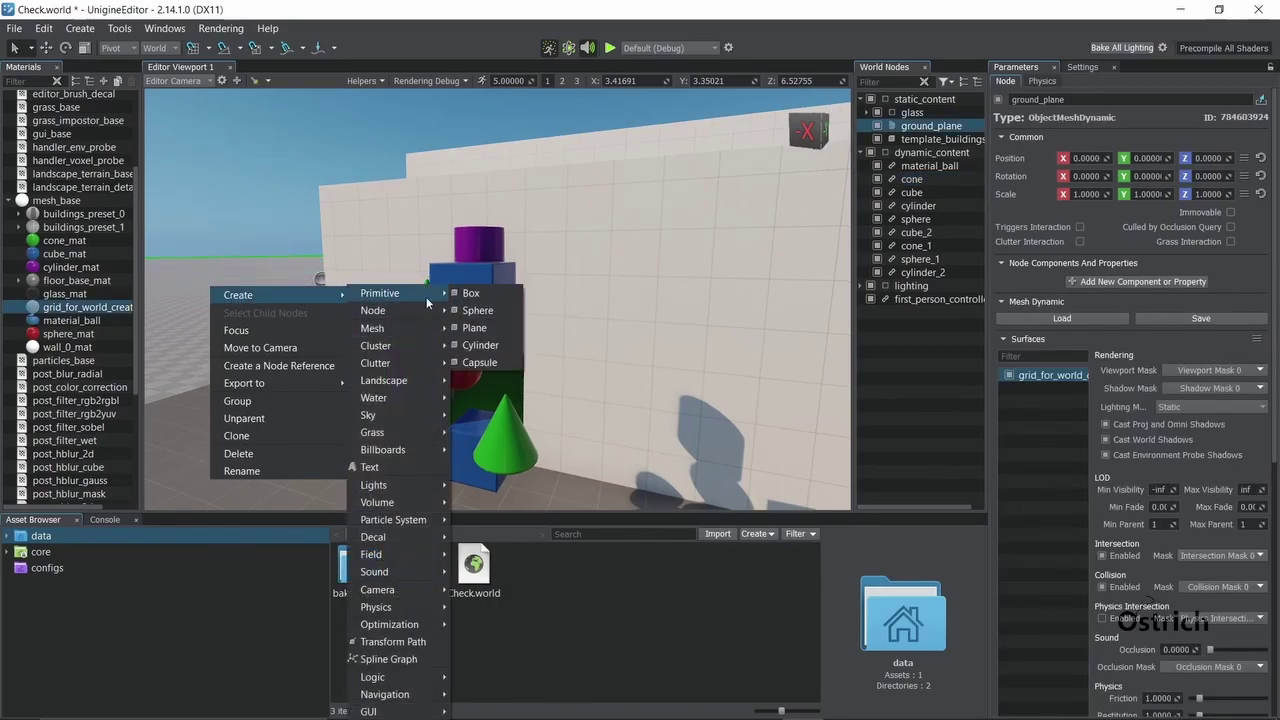
pyautogui.click(482, 310)
pyautogui.click(636, 395)
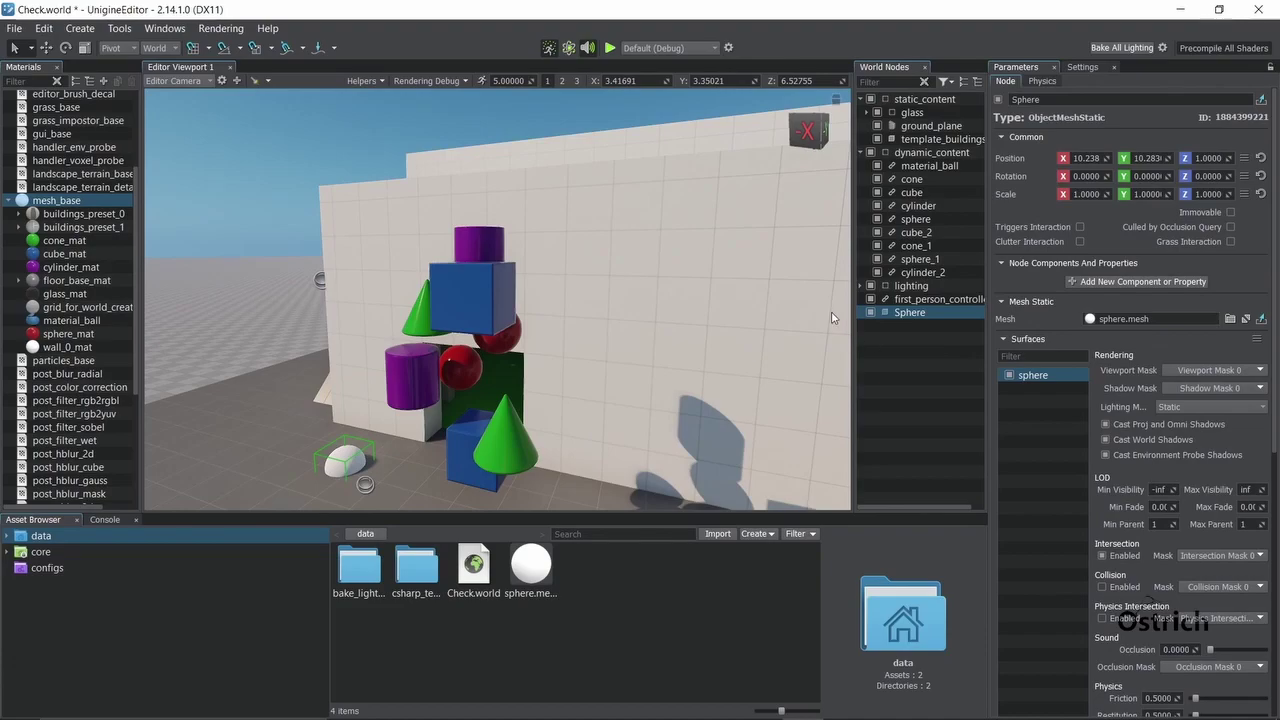
# Drag the Sphere node into the Asset Browser to save it as Sphere.node, a NodeReference
pyautogui.click(869, 313)
pyautogui.click(868, 314)
pyautogui.click(927, 354)
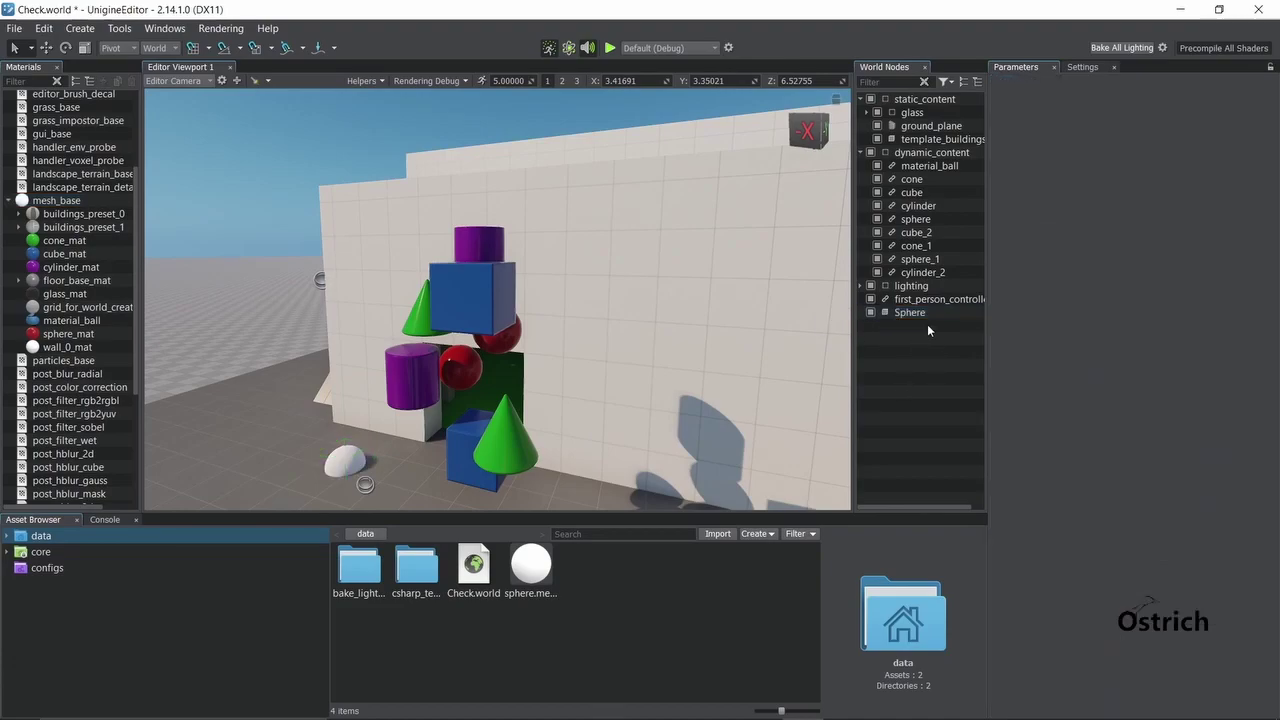
pyautogui.click(914, 313)
pyautogui.moveTo(914, 313); pyautogui.dragTo(620, 578)
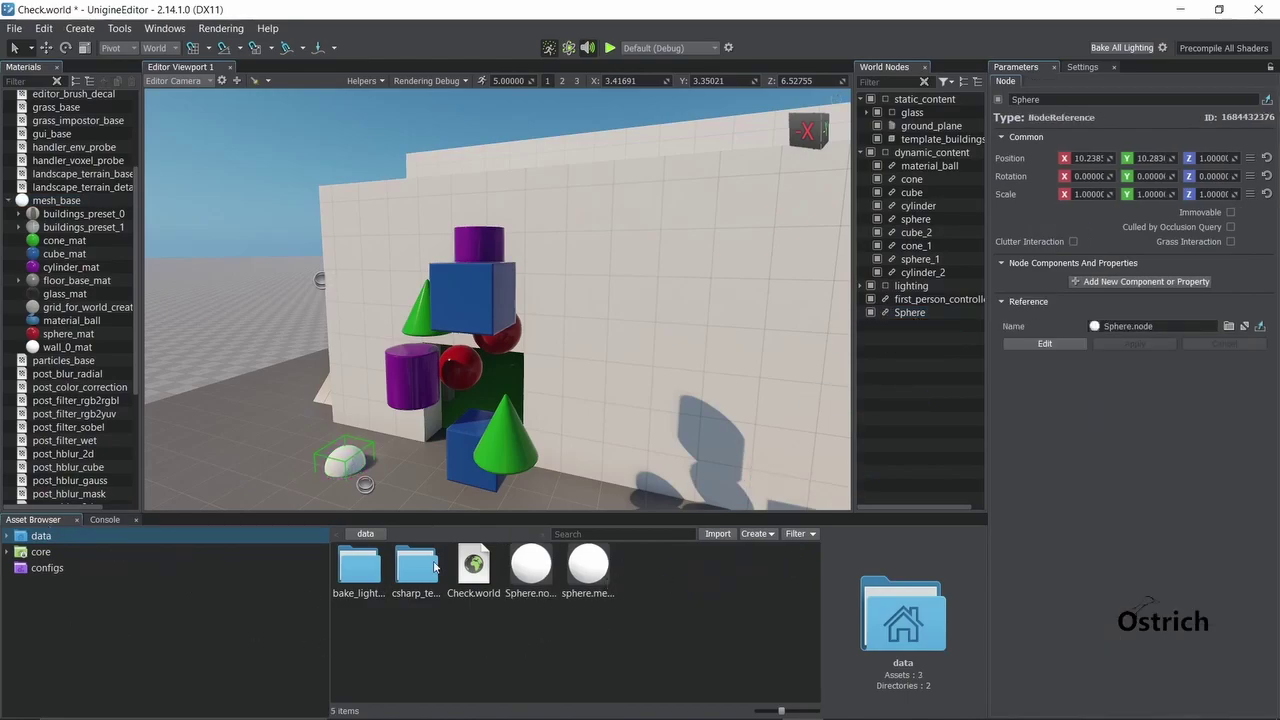
pyautogui.click(877, 313)
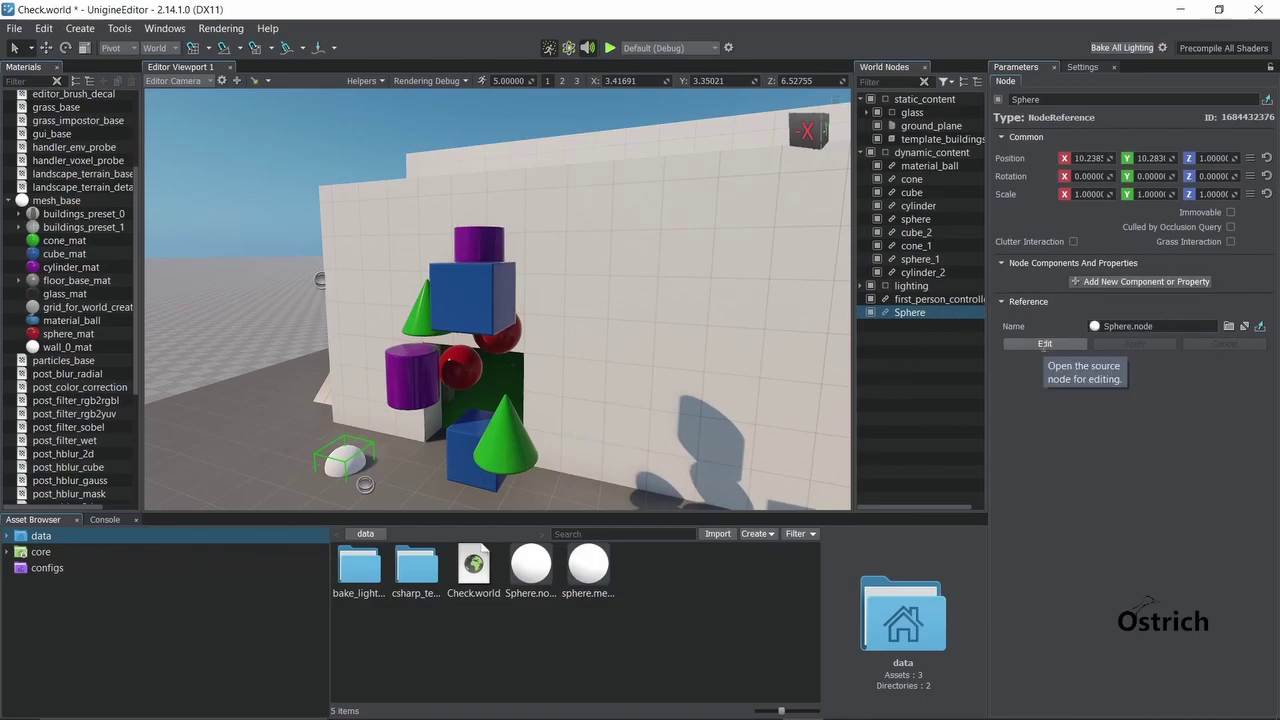
# Edit the Sphere reference and scroll through its sphere.mesh surface settings
pyautogui.click(1044, 343)
pyautogui.scroll(-5, 1044, 343)
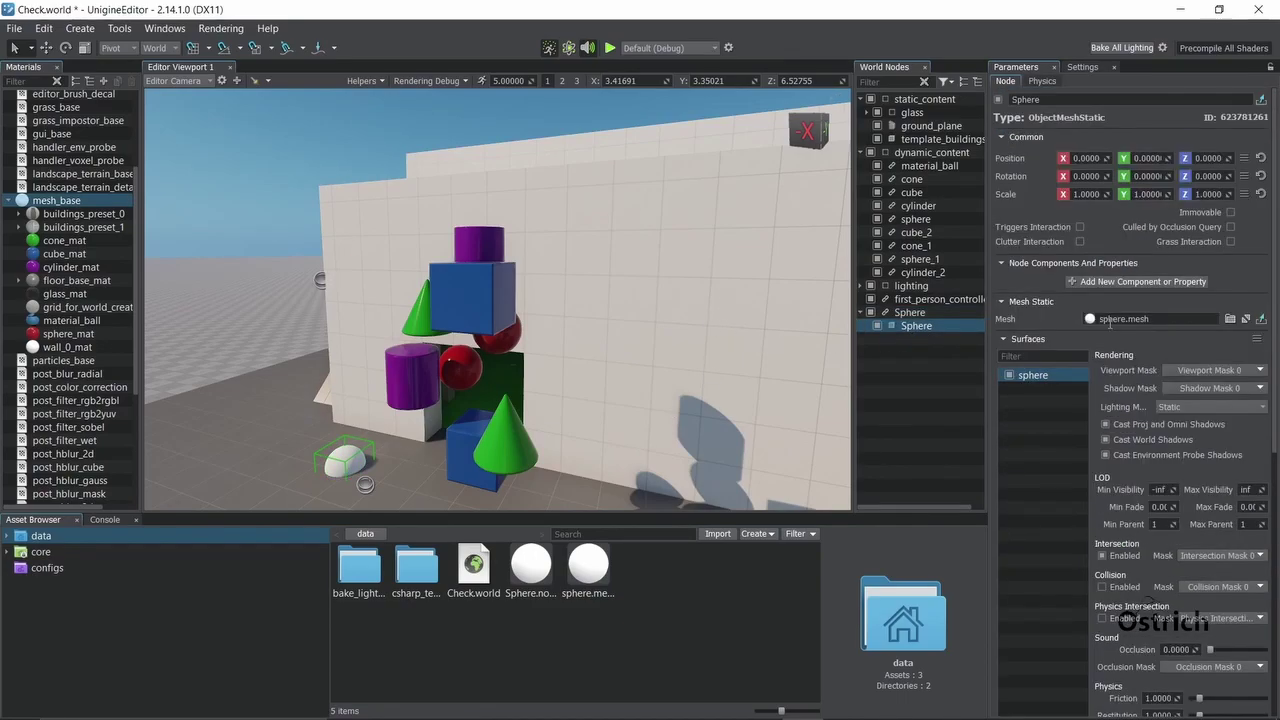
pyautogui.scroll(-2, 1103, 322)
pyautogui.scroll(6, 1103, 322)
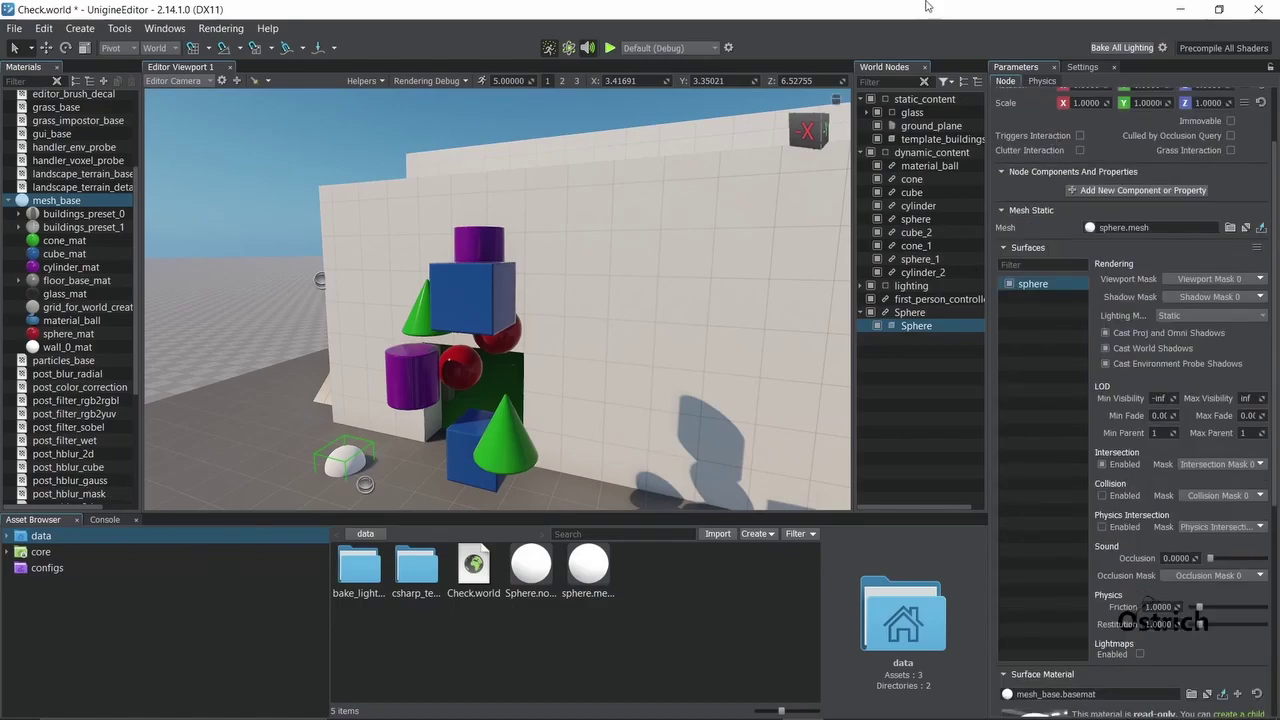
# In Settings, view hotkeys, widen the panel, and browse Sound, Textures, Subsurface Scattering and SSDirt
pyautogui.click(1083, 68)
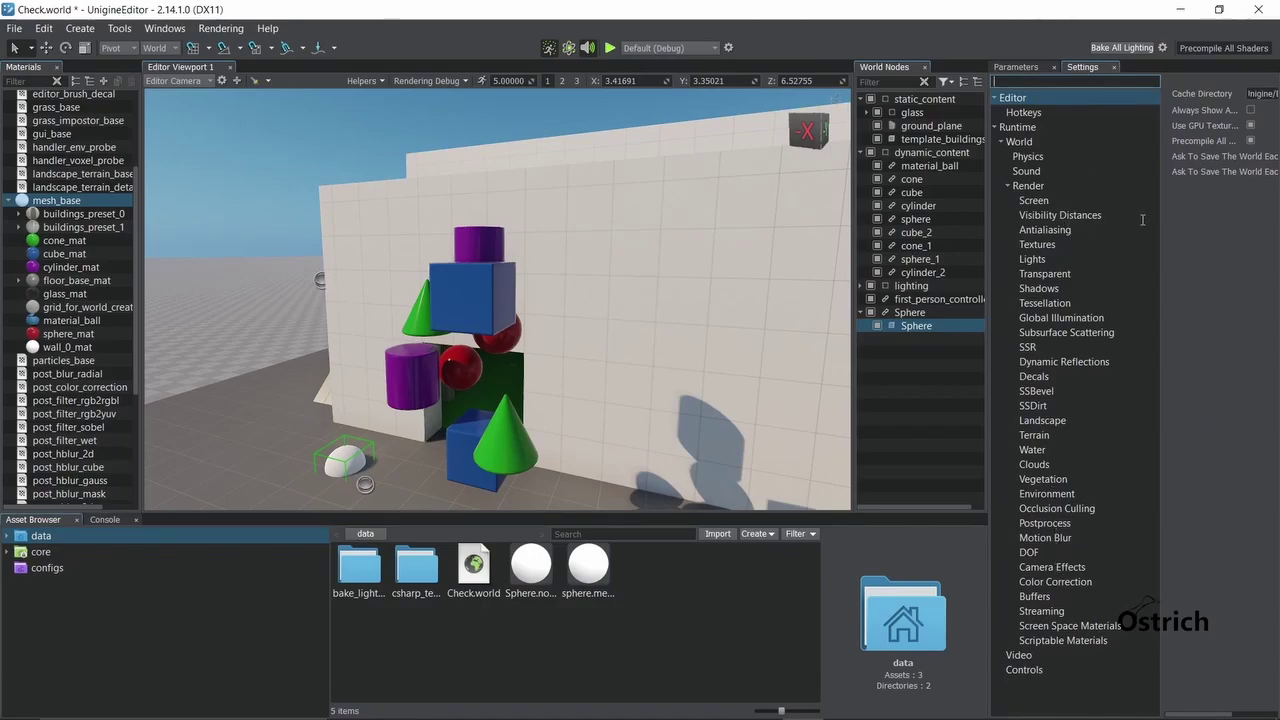
pyautogui.click(1034, 110)
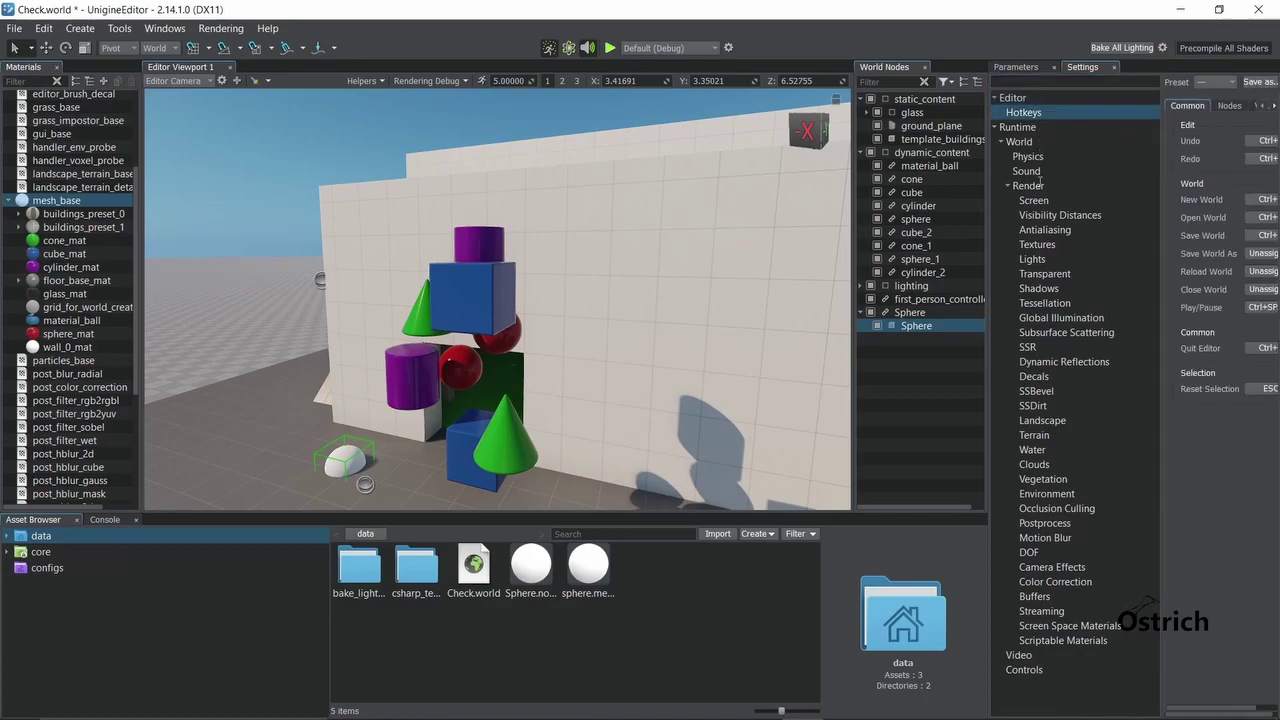
pyautogui.moveTo(988, 190); pyautogui.dragTo(805, 193)
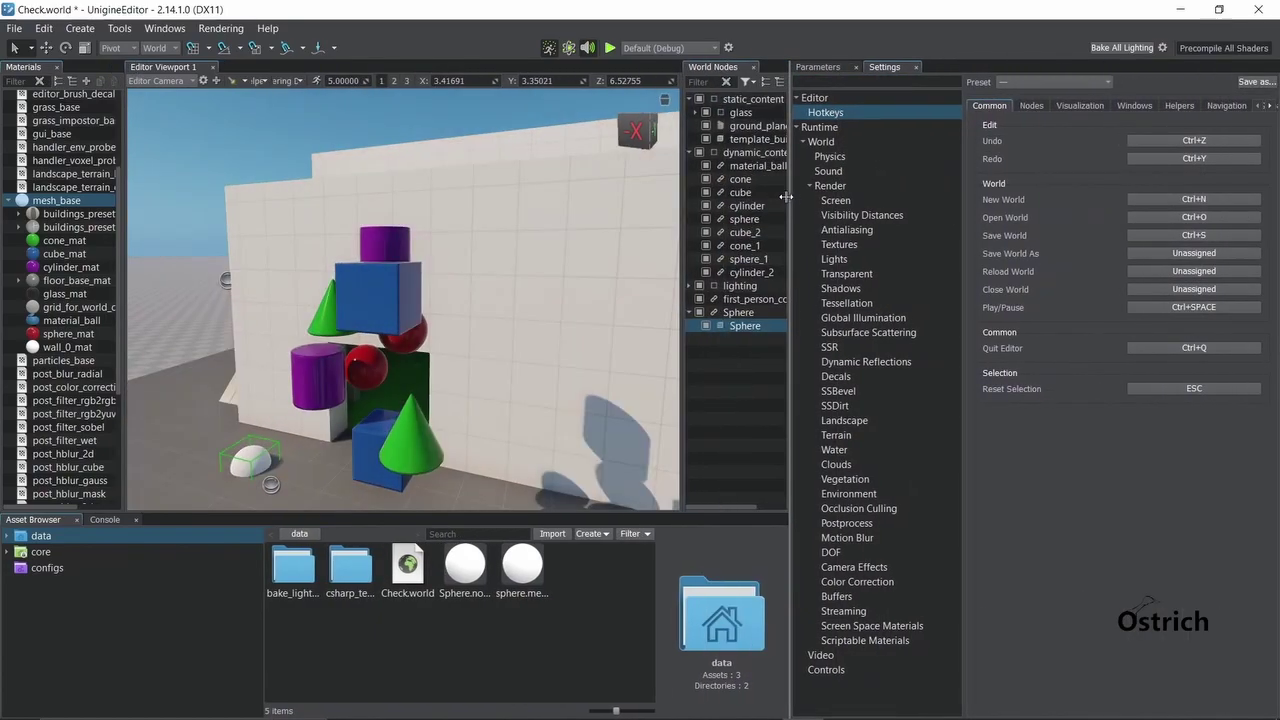
pyautogui.click(821, 171)
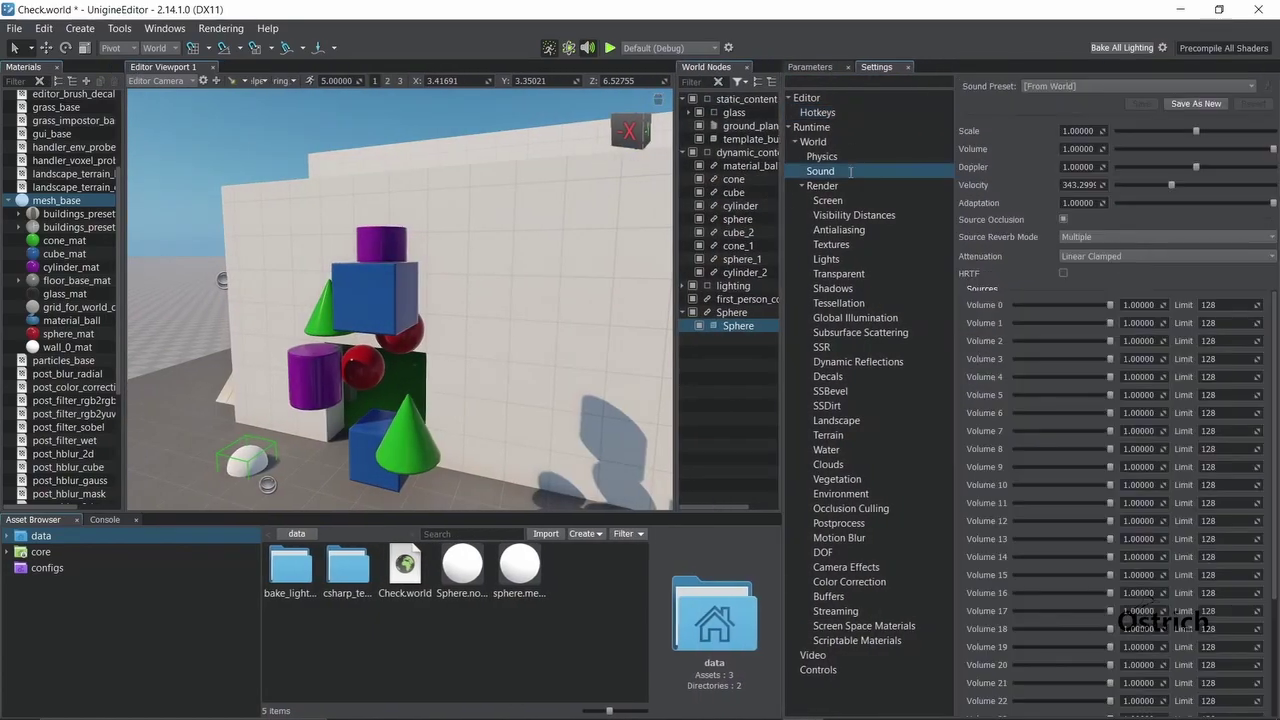
pyautogui.click(831, 244)
pyautogui.click(860, 332)
pyautogui.click(864, 403)
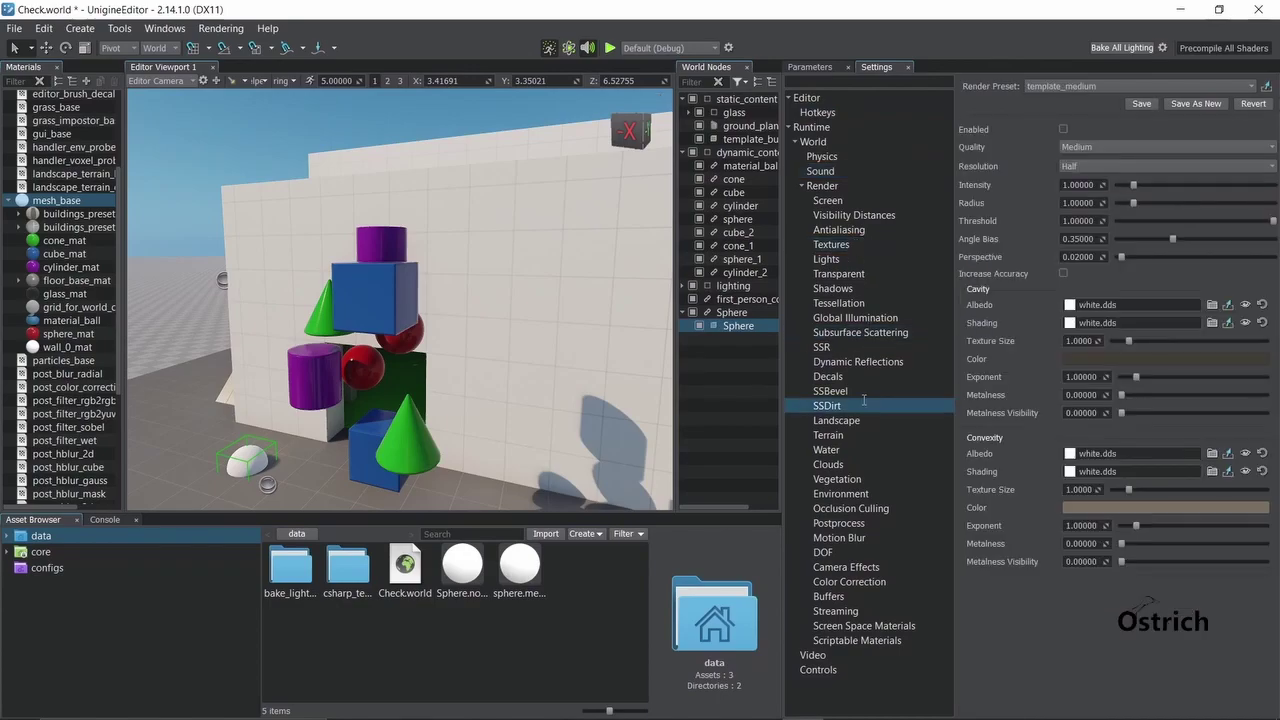
# Browse the Vegetation, Motion Blur, Camera Effects, Screen Space Materials and Scriptable Materials settings
pyautogui.click(851, 477)
pyautogui.click(848, 538)
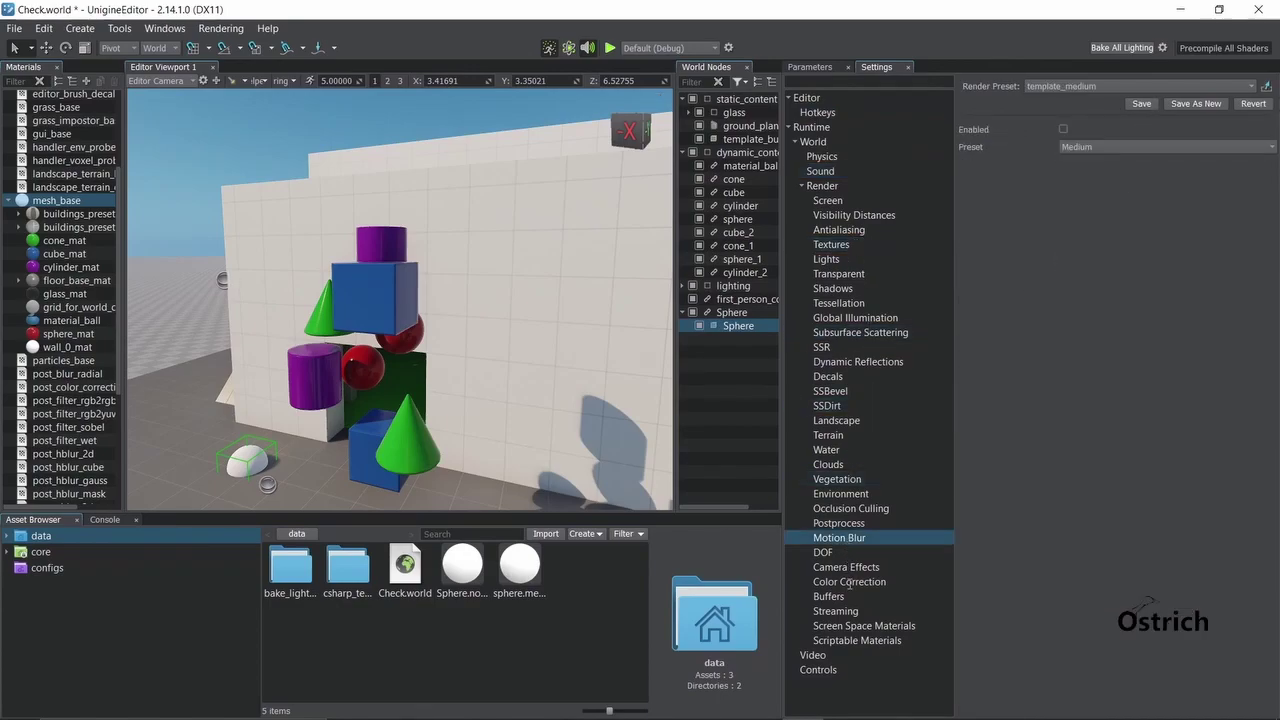
pyautogui.click(849, 568)
pyautogui.click(875, 626)
pyautogui.click(884, 641)
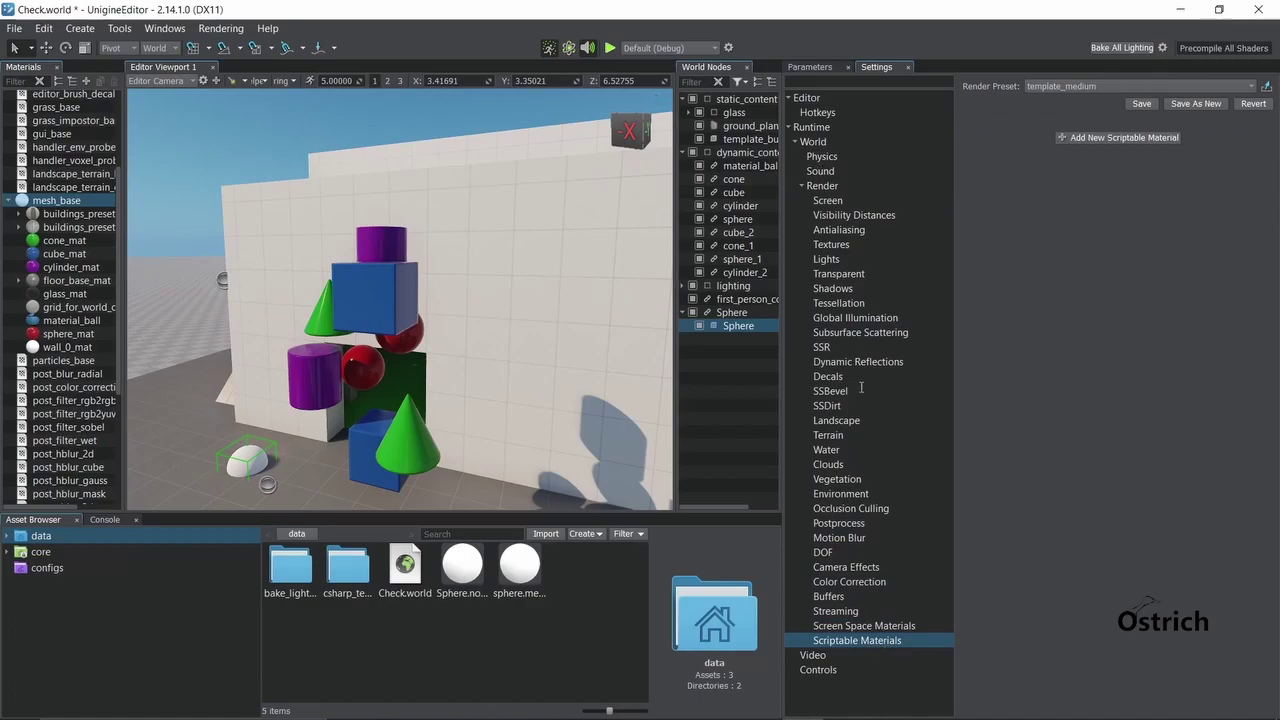
# Compare the SSBevel, SSR and SSDirt render settings, finishing on SSDirt
pyautogui.click(830, 406)
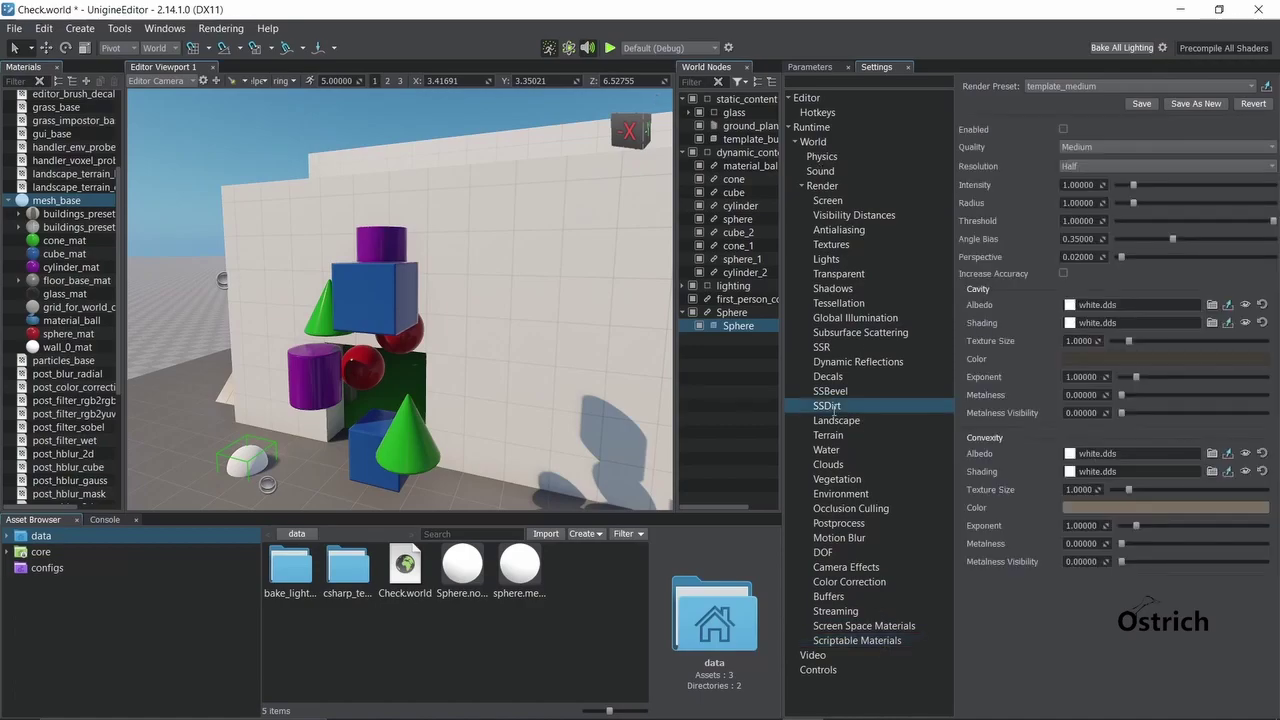
pyautogui.click(834, 391)
pyautogui.click(840, 406)
pyautogui.click(838, 397)
pyautogui.click(822, 346)
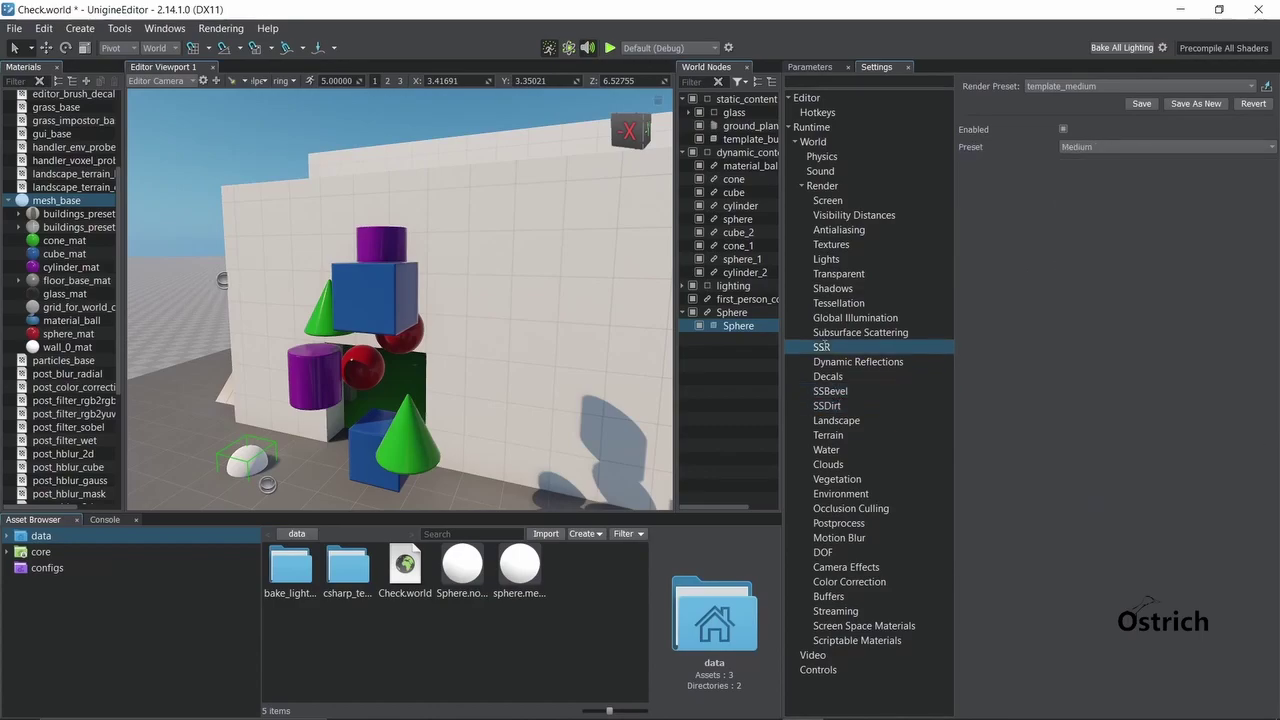
pyautogui.click(835, 391)
pyautogui.click(835, 404)
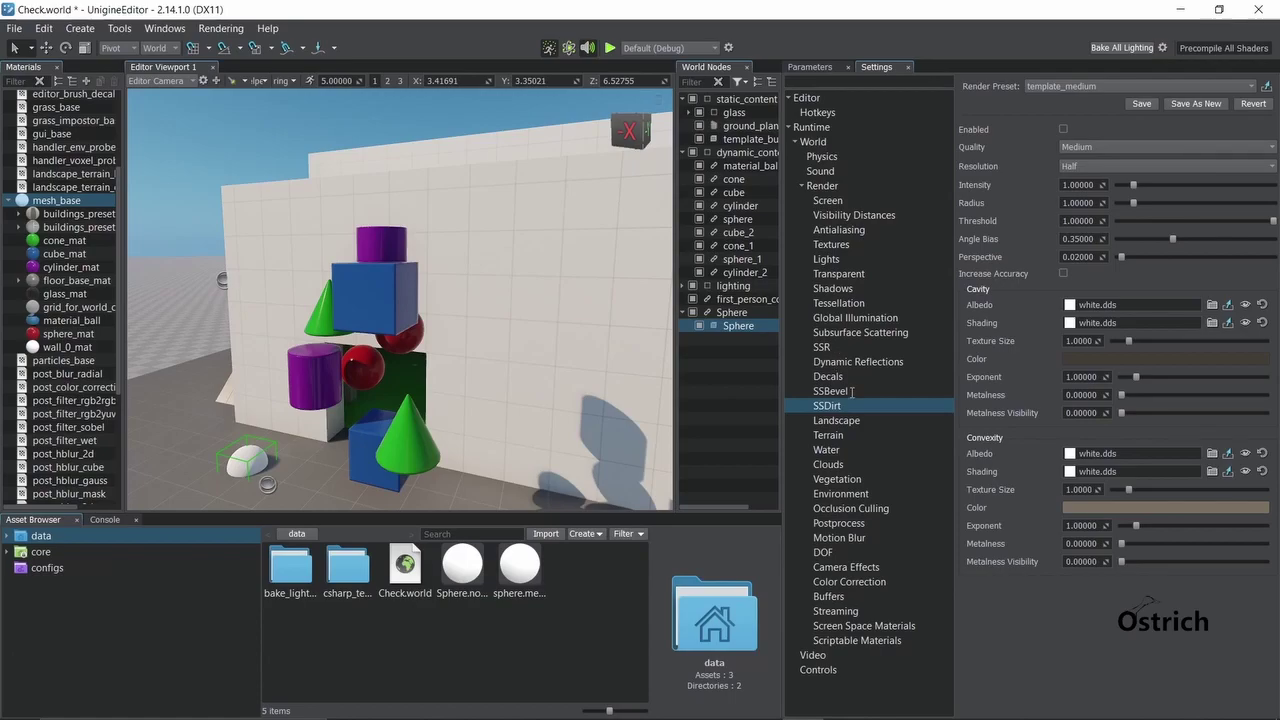
pyautogui.click(830, 391)
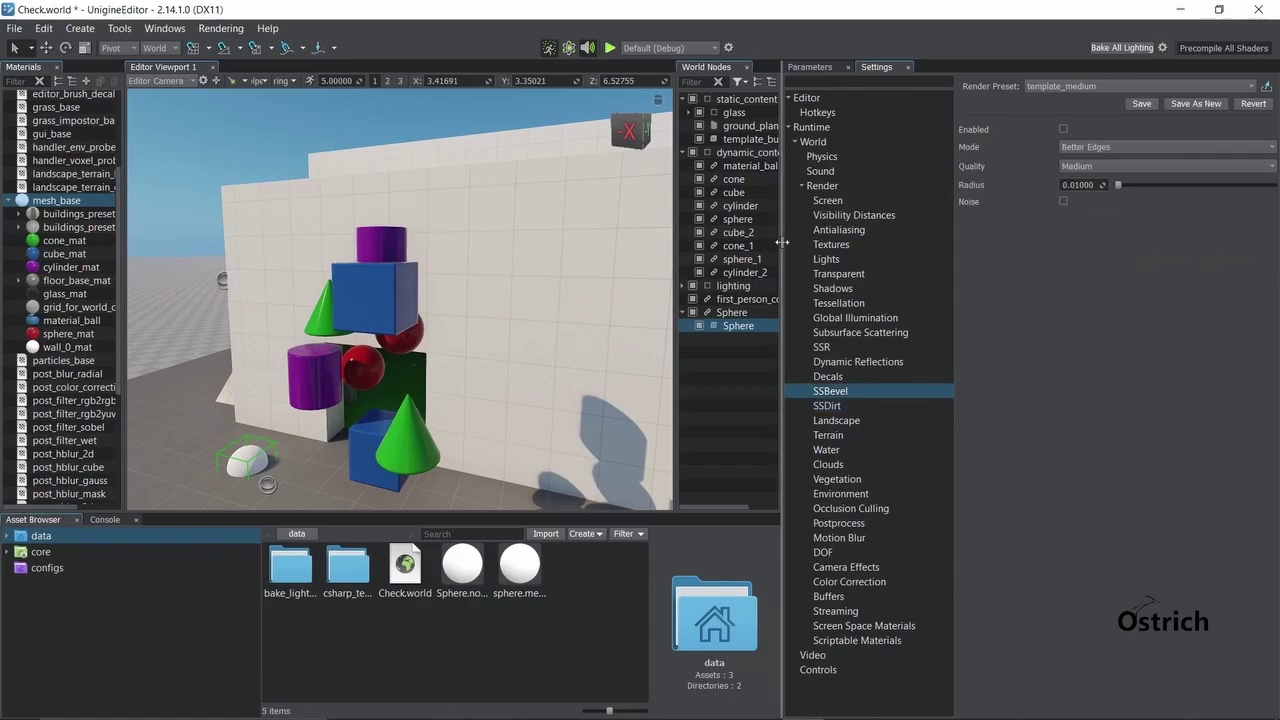
pyautogui.click(828, 405)
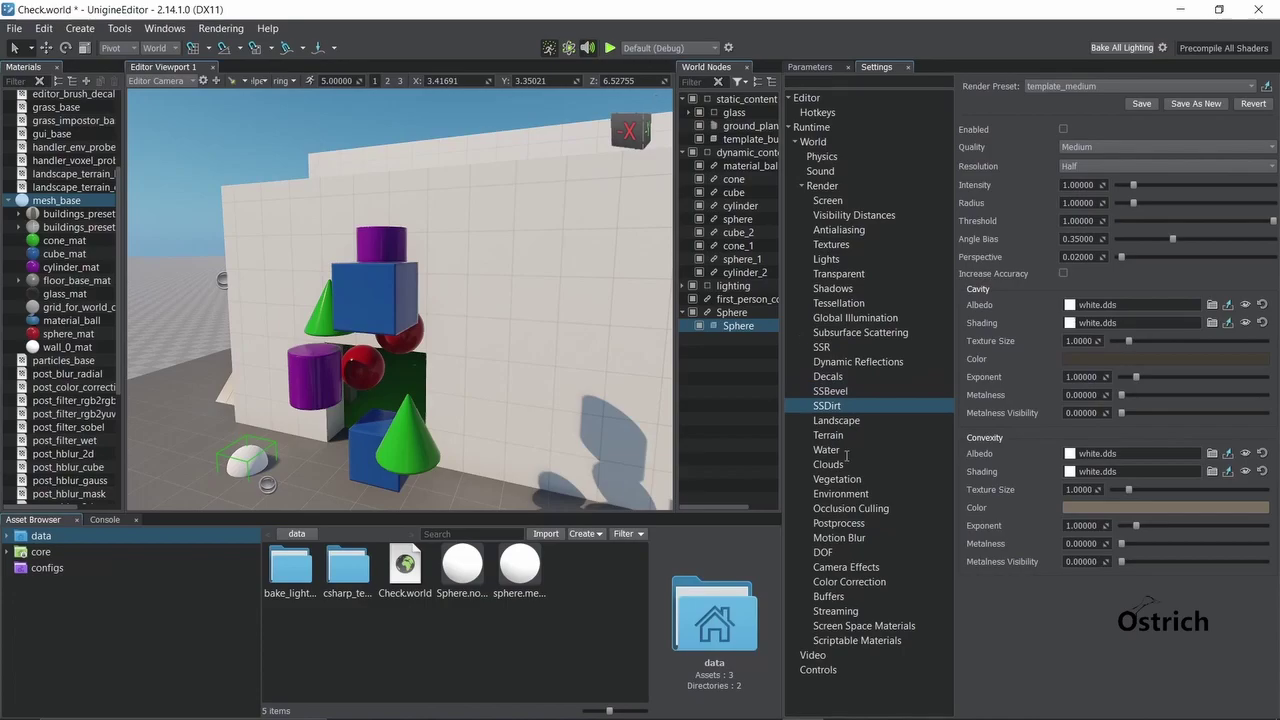
pyautogui.hotkey('alt', 'Tab')
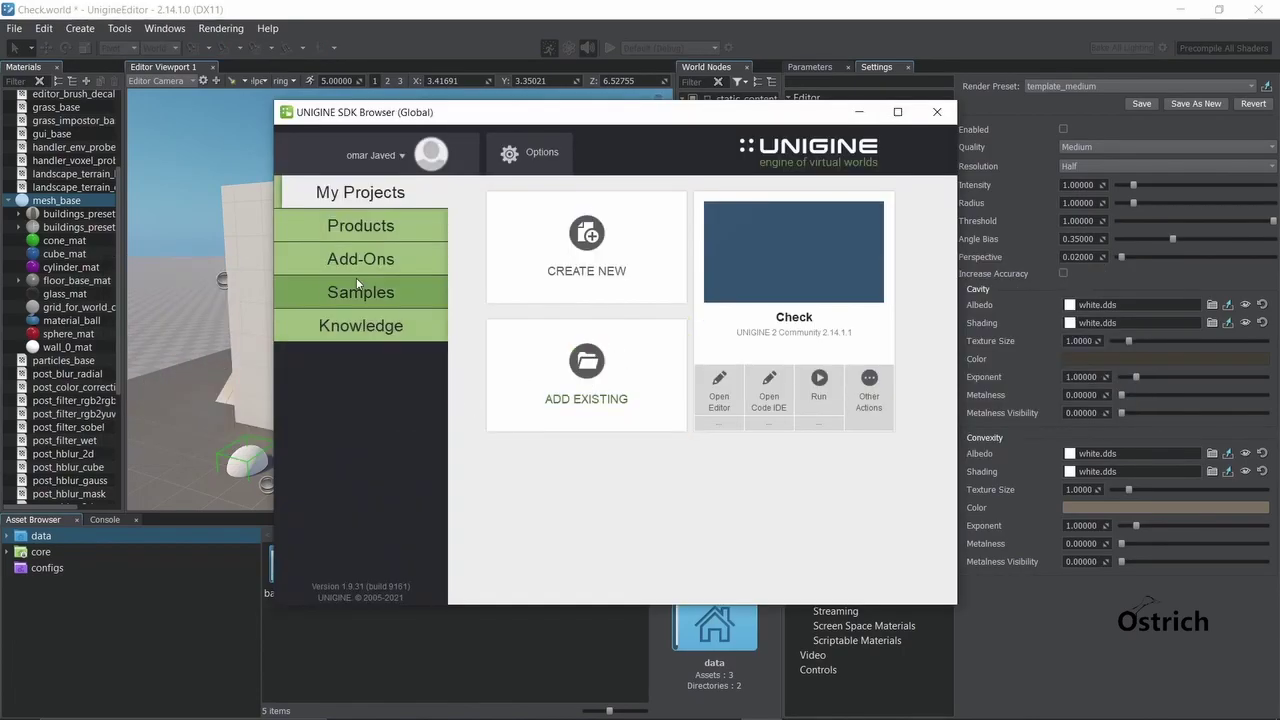
pyautogui.click(383, 257)
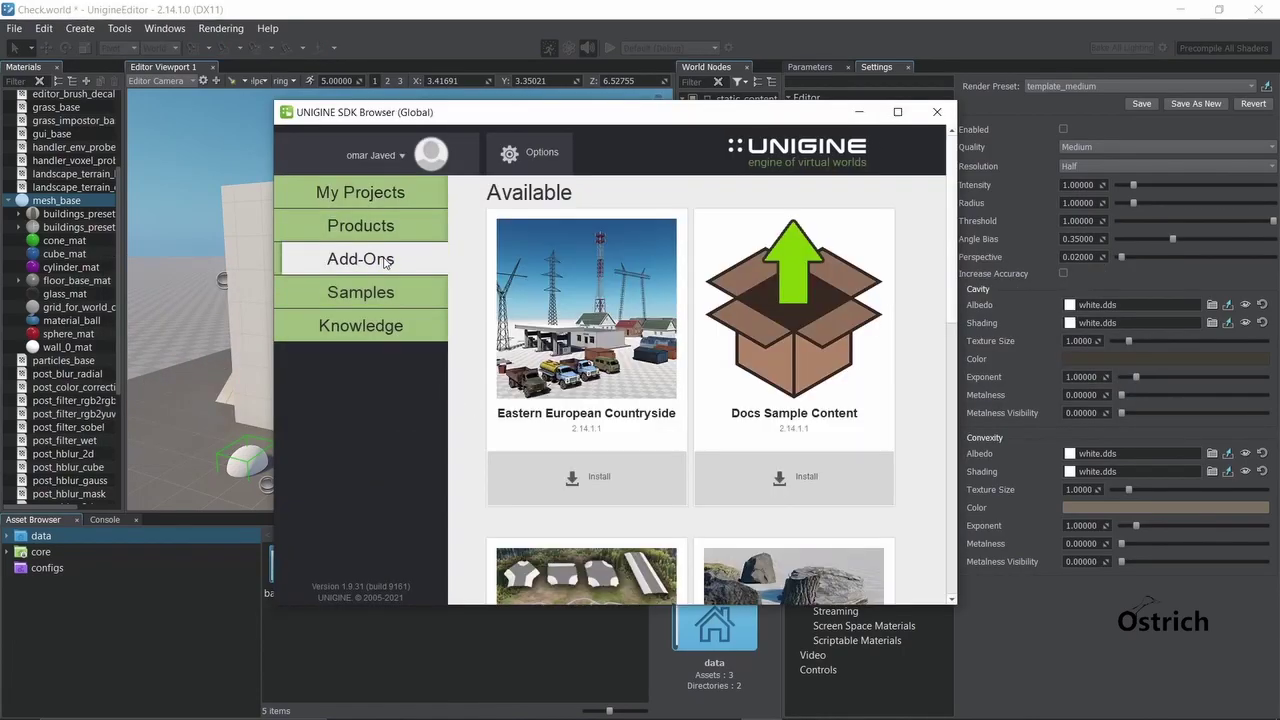
pyautogui.click(395, 300)
pyautogui.click(645, 268)
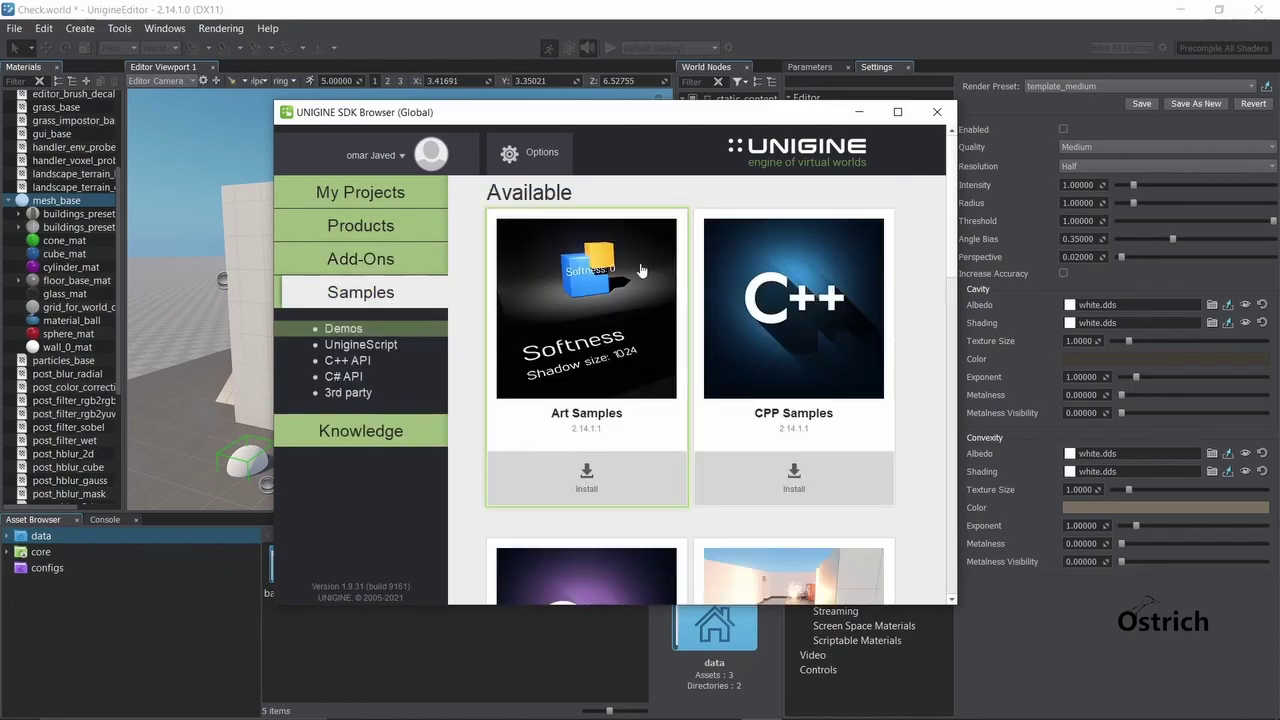
pyautogui.click(1090, 602)
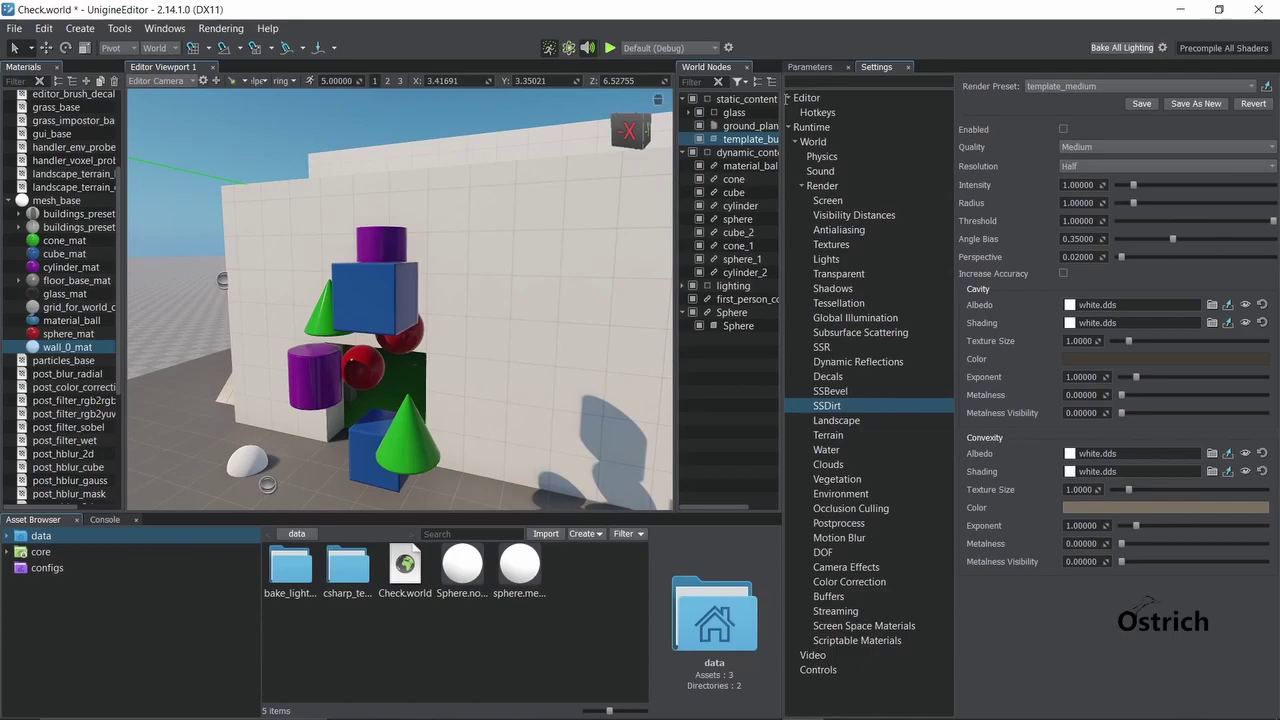
# Show template_buildings' Parameters, widen the viewport, glance at the Console, and return to Asset Browser
pyautogui.click(810, 67)
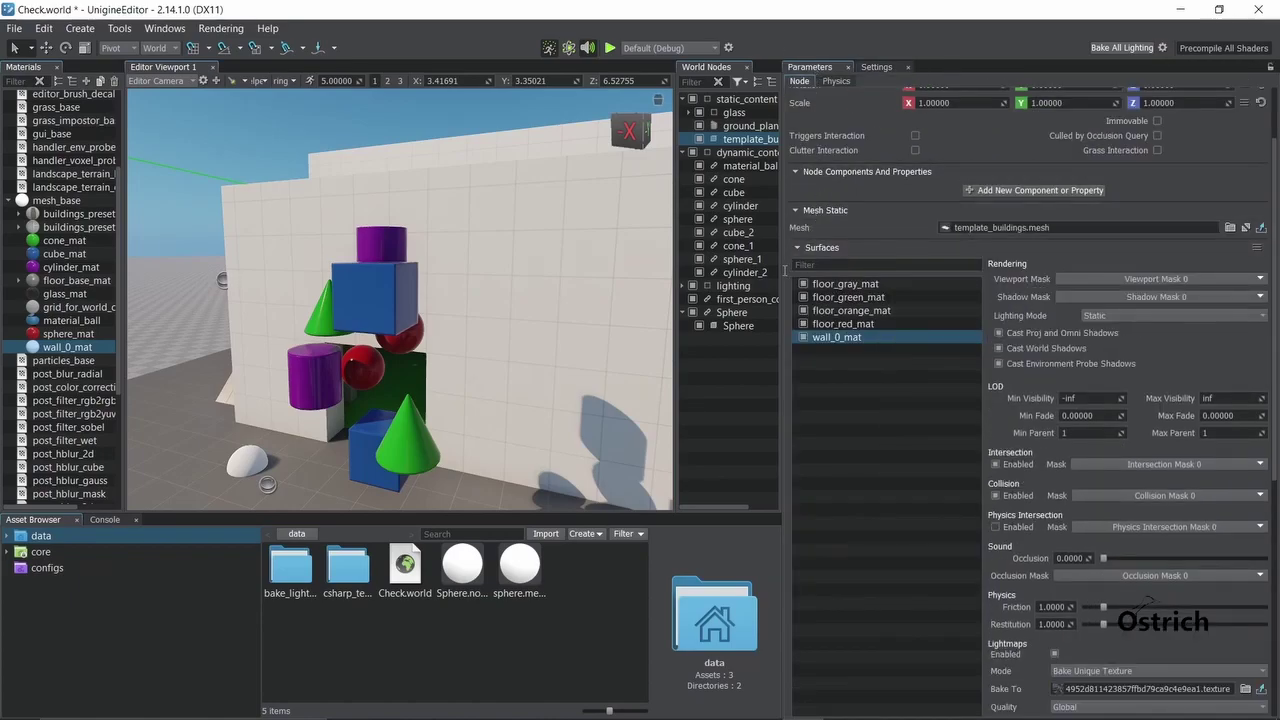
pyautogui.moveTo(786, 268); pyautogui.dragTo(993, 268)
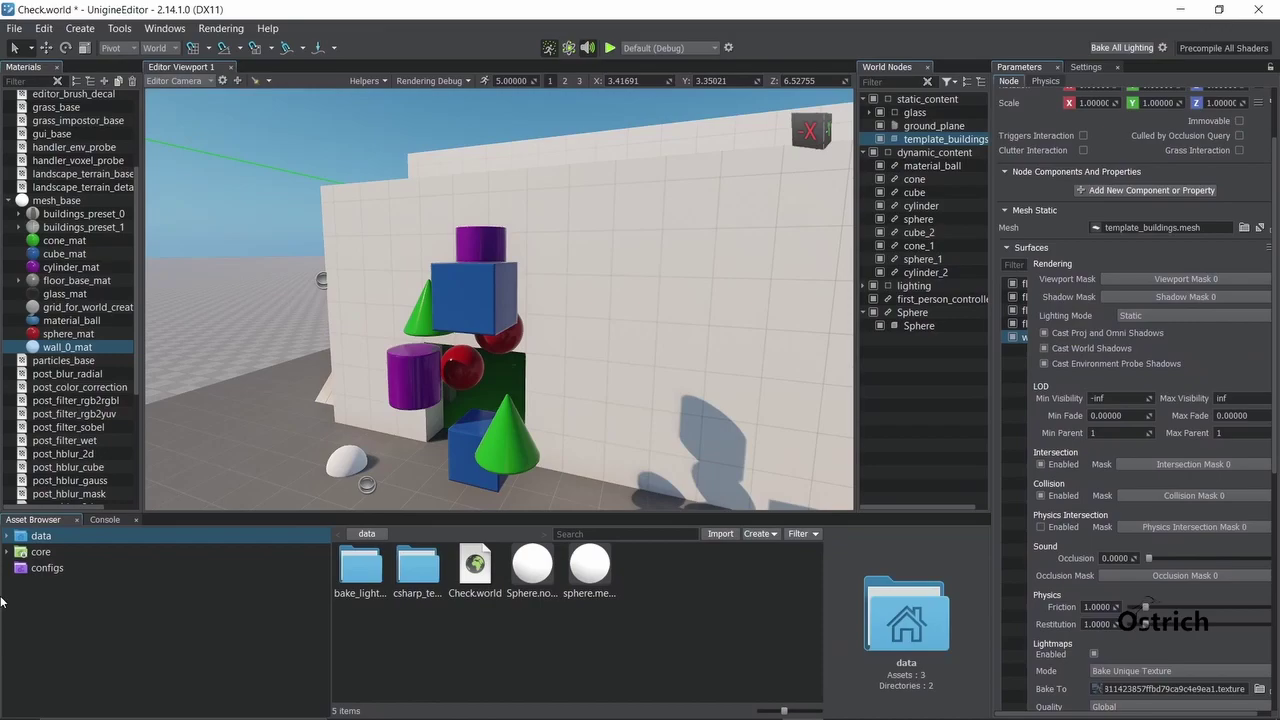
pyautogui.click(101, 520)
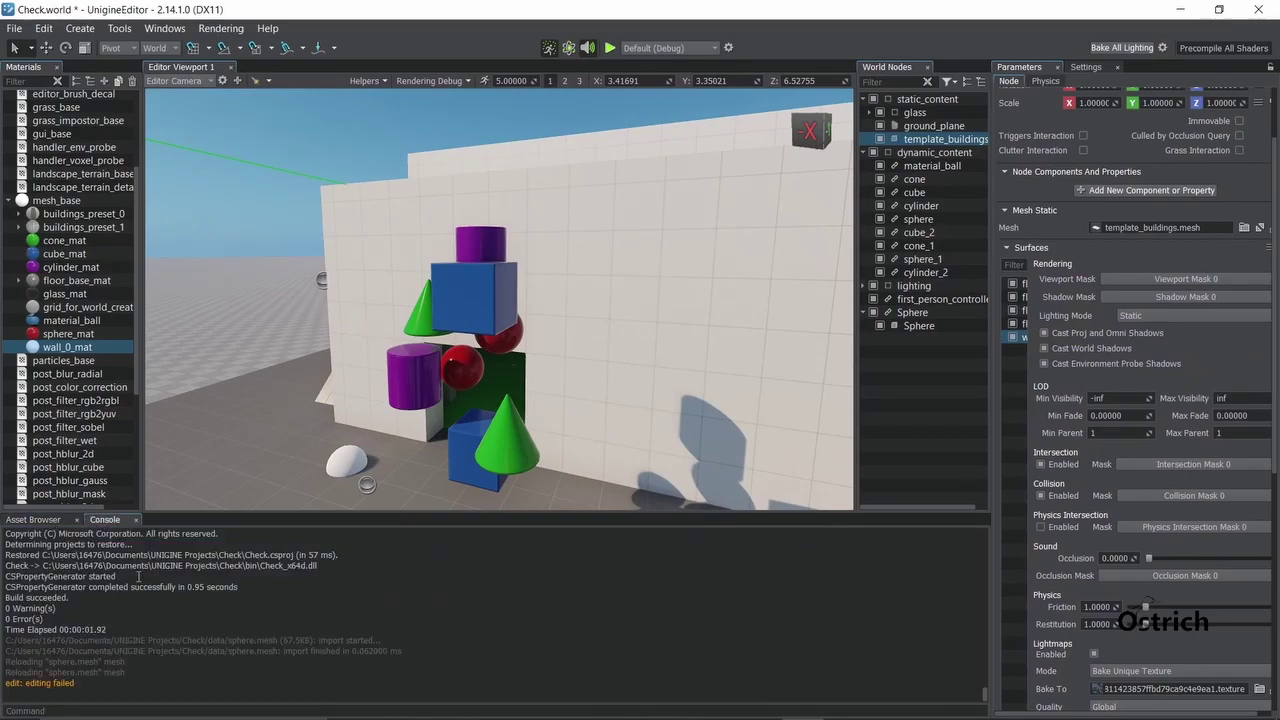
pyautogui.click(34, 521)
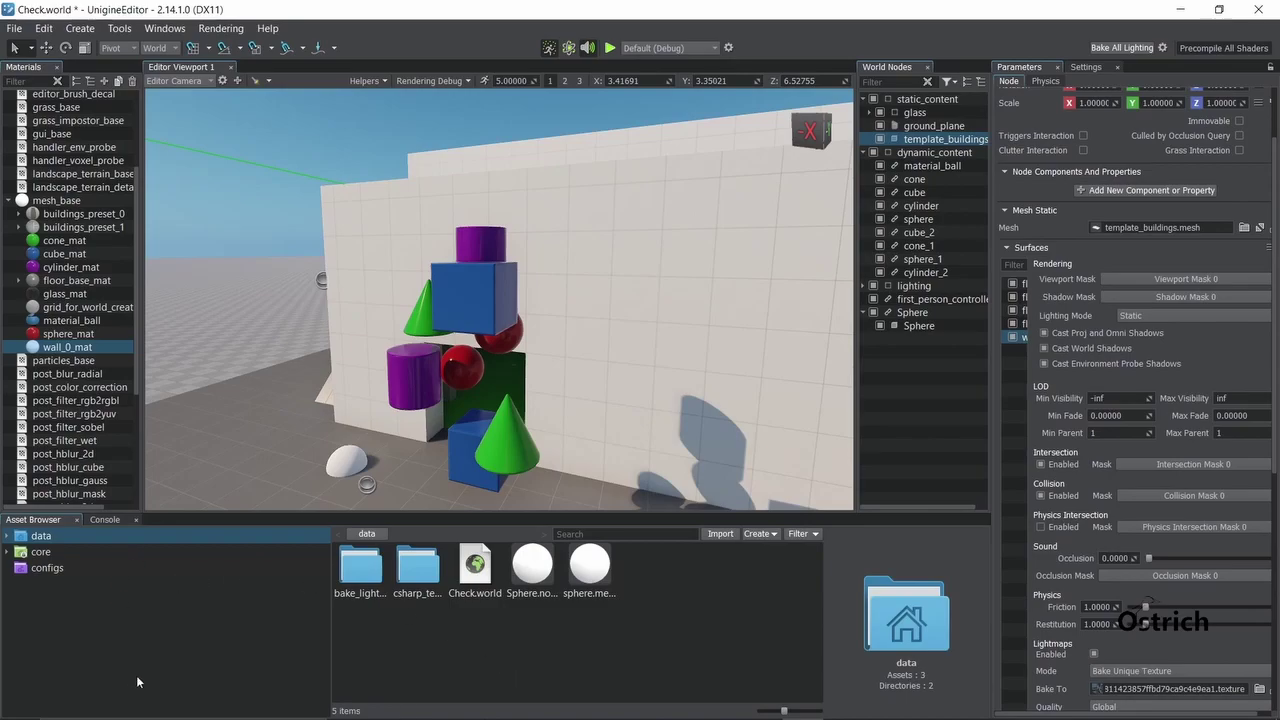
# Browse the core and configs folders, then expand data and peek into bake_lighting and csharp_template
pyautogui.click(40, 552)
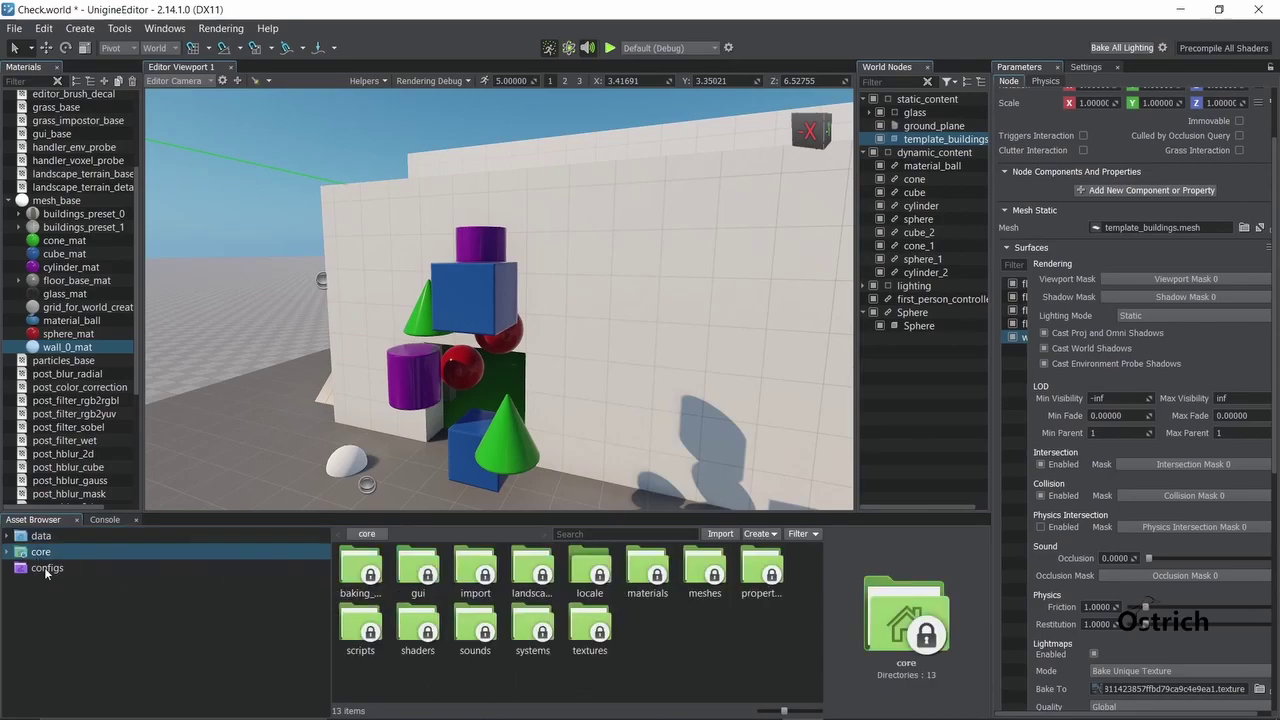
pyautogui.click(46, 568)
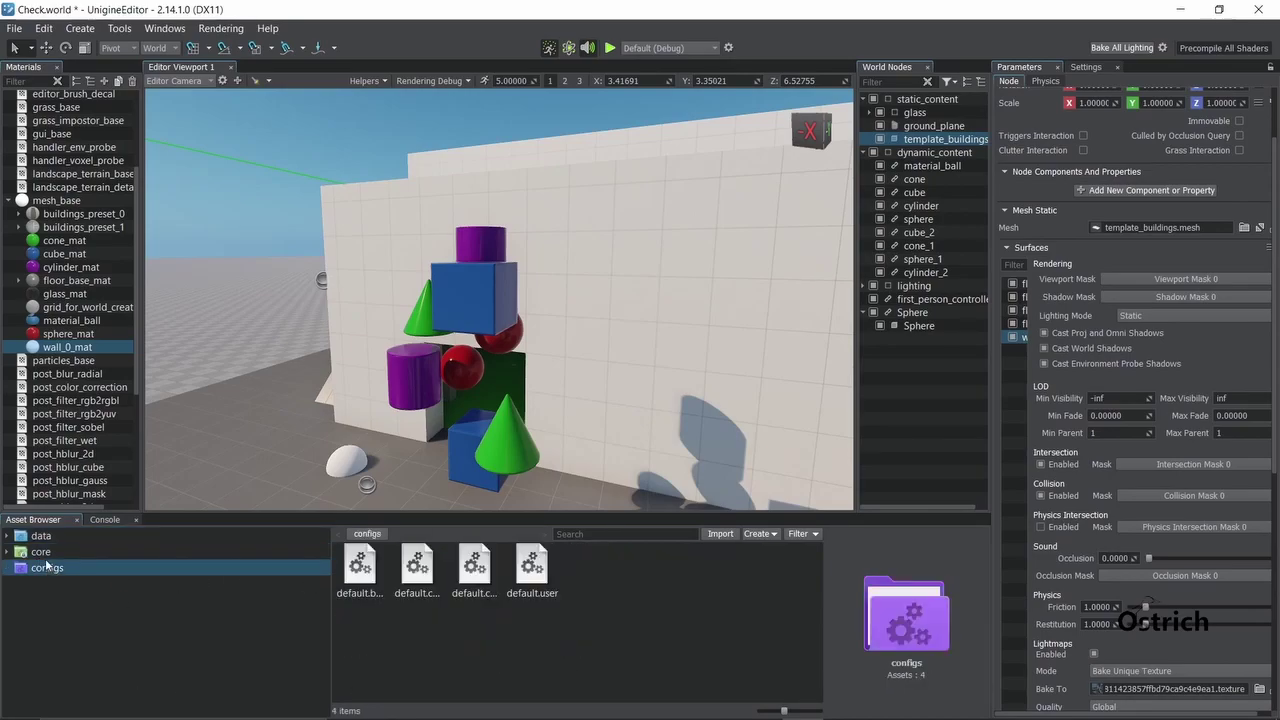
pyautogui.click(44, 552)
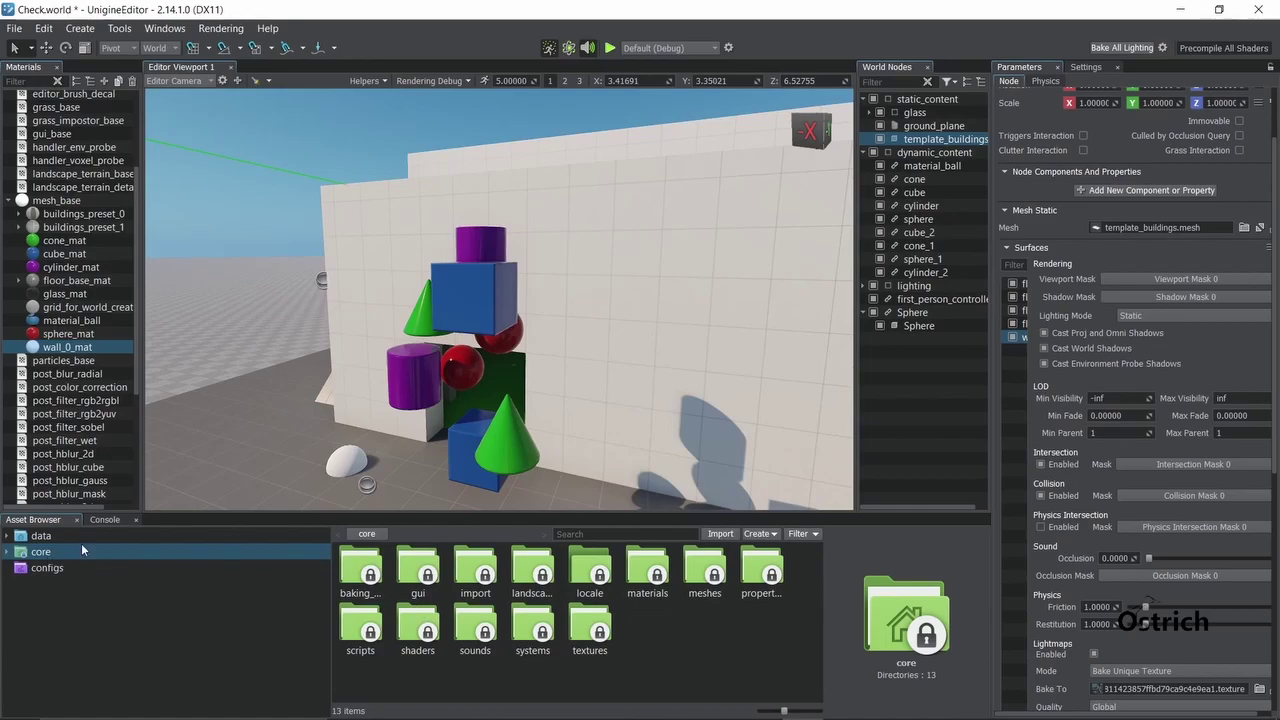
pyautogui.click(7, 536)
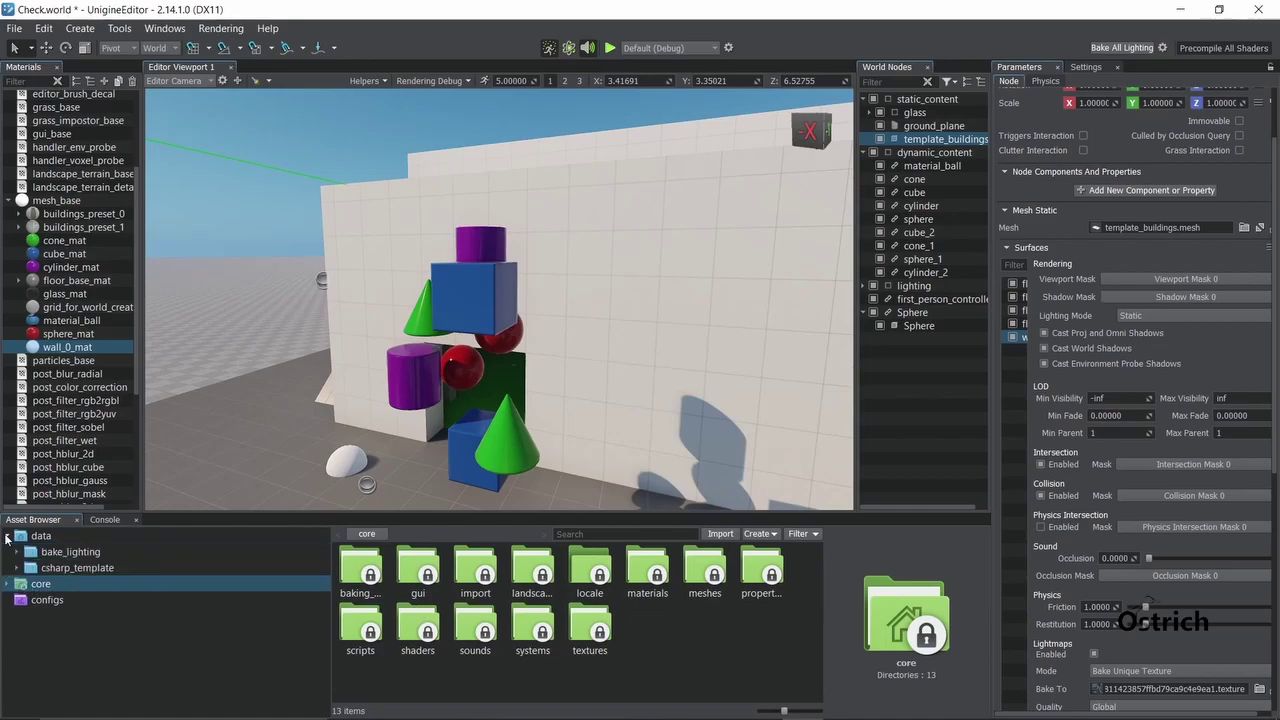
pyautogui.click(22, 541)
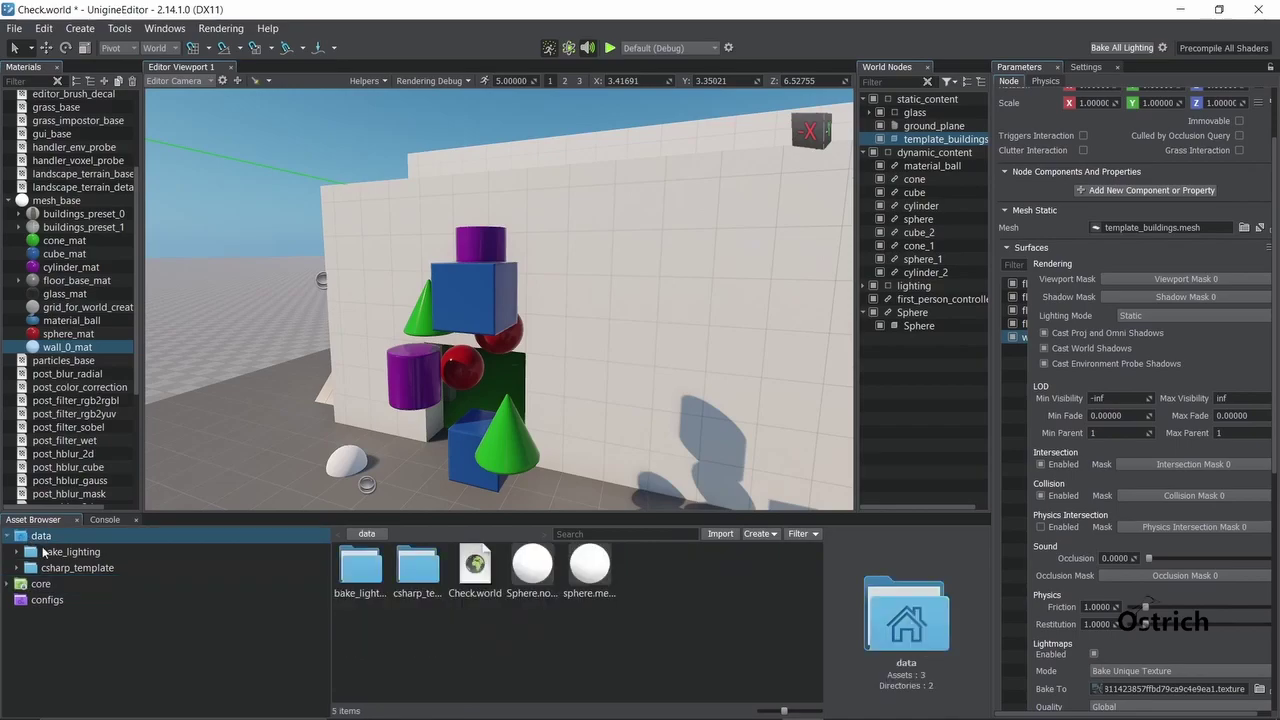
pyautogui.click(42, 551)
pyautogui.click(54, 567)
pyautogui.click(38, 537)
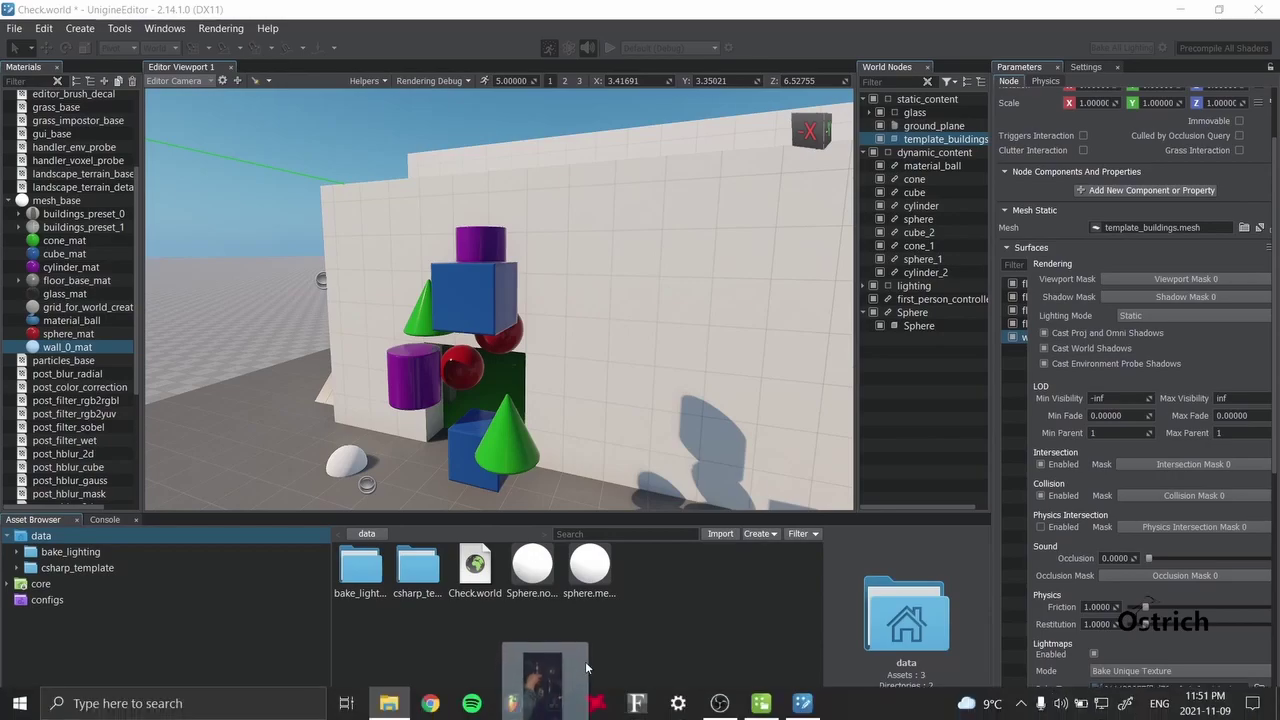
pyautogui.moveTo(535, 700); pyautogui.dragTo(694, 651)
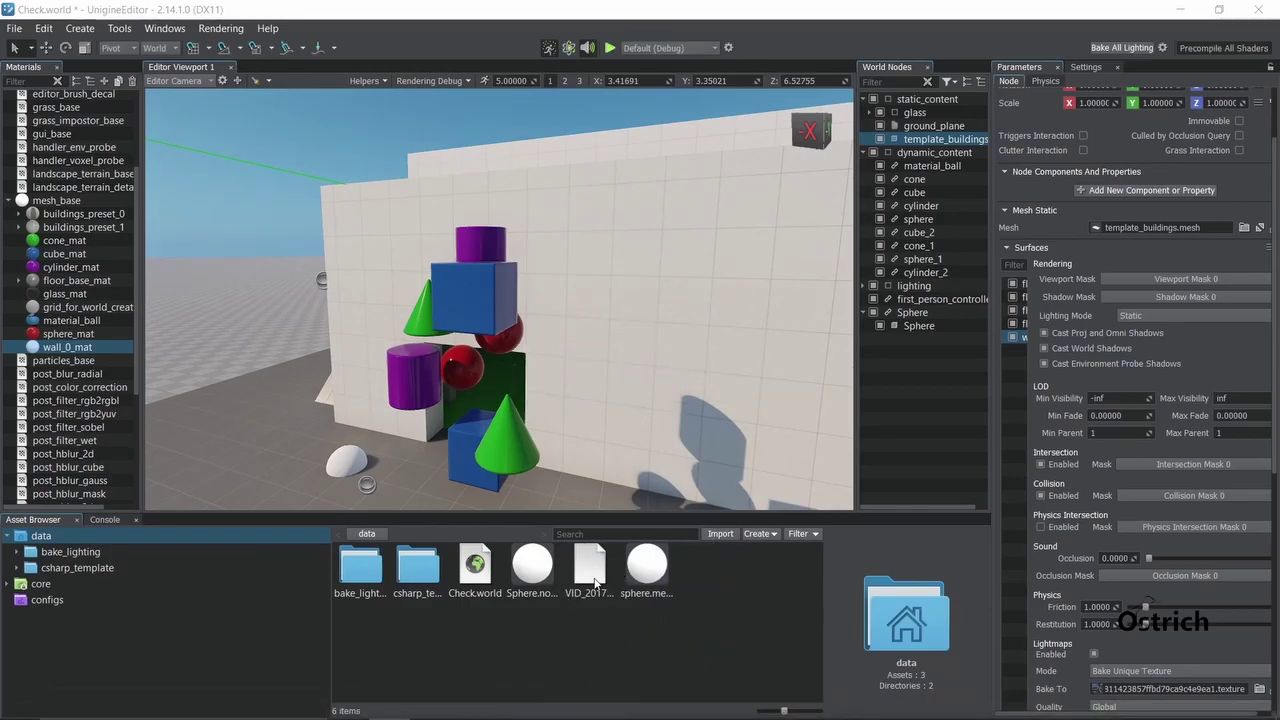
pyautogui.click(601, 577)
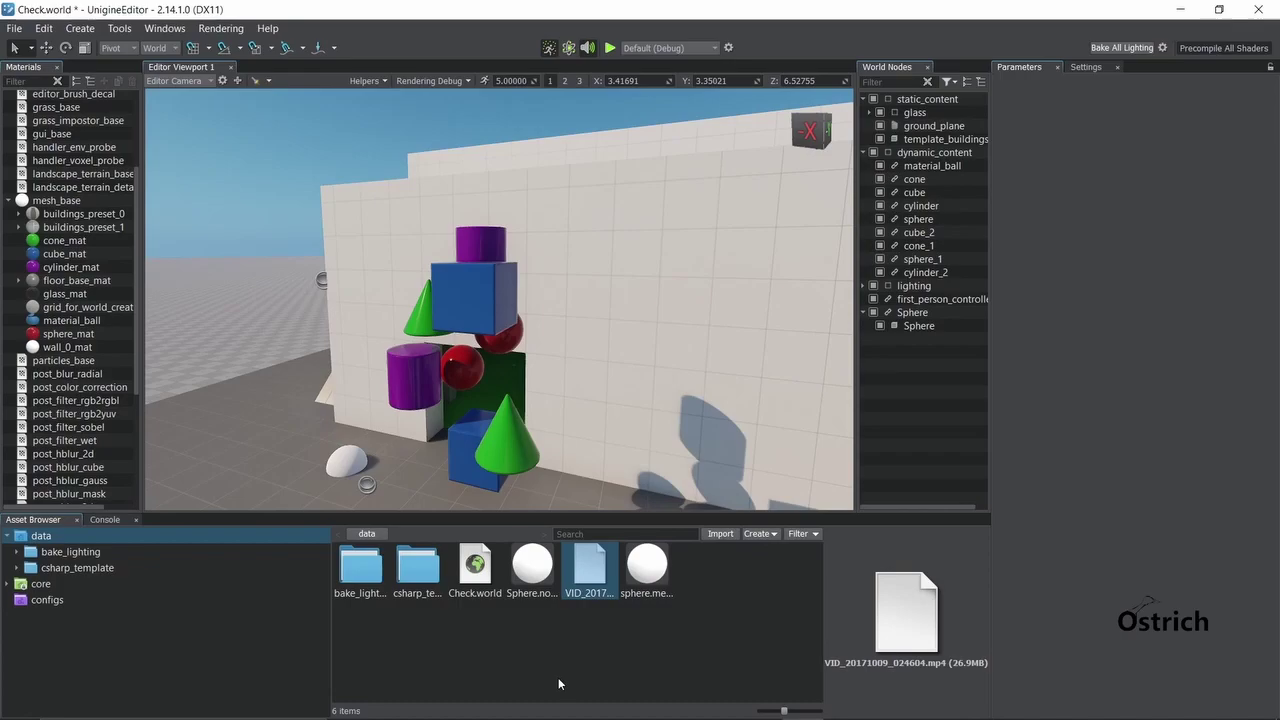
pyautogui.press('Delete')
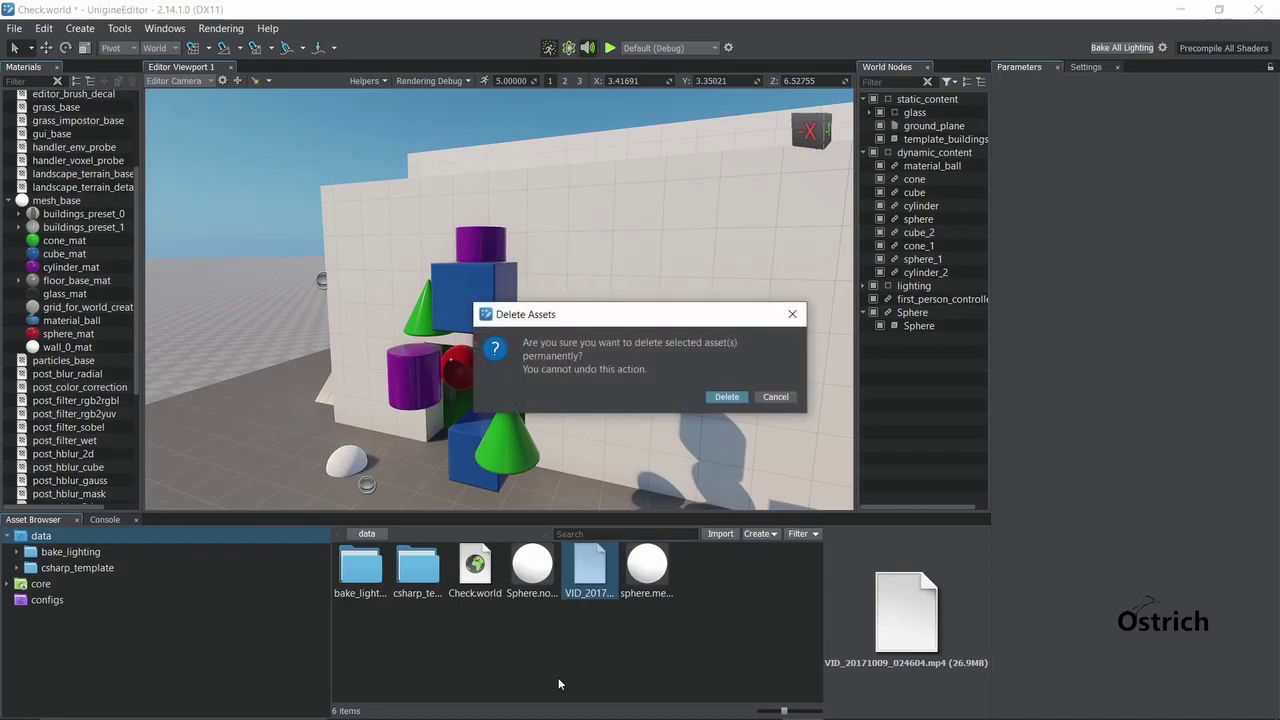
pyautogui.click(726, 396)
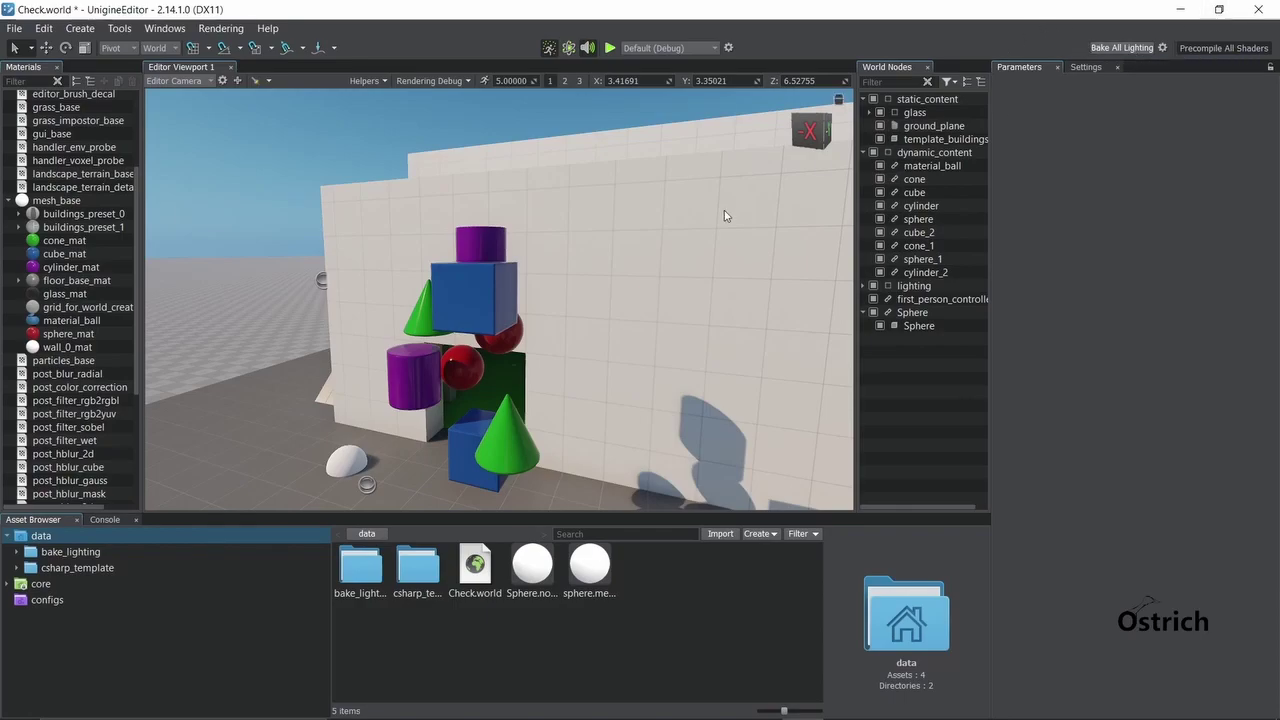
# Turn the view toward the white building and sky, then open and close the Bake Lighting settings
pyautogui.moveTo(724, 210); pyautogui.dragTo(21, 200, button='right')
pyautogui.rightClick(21, 200)
pyautogui.click(532, 238)
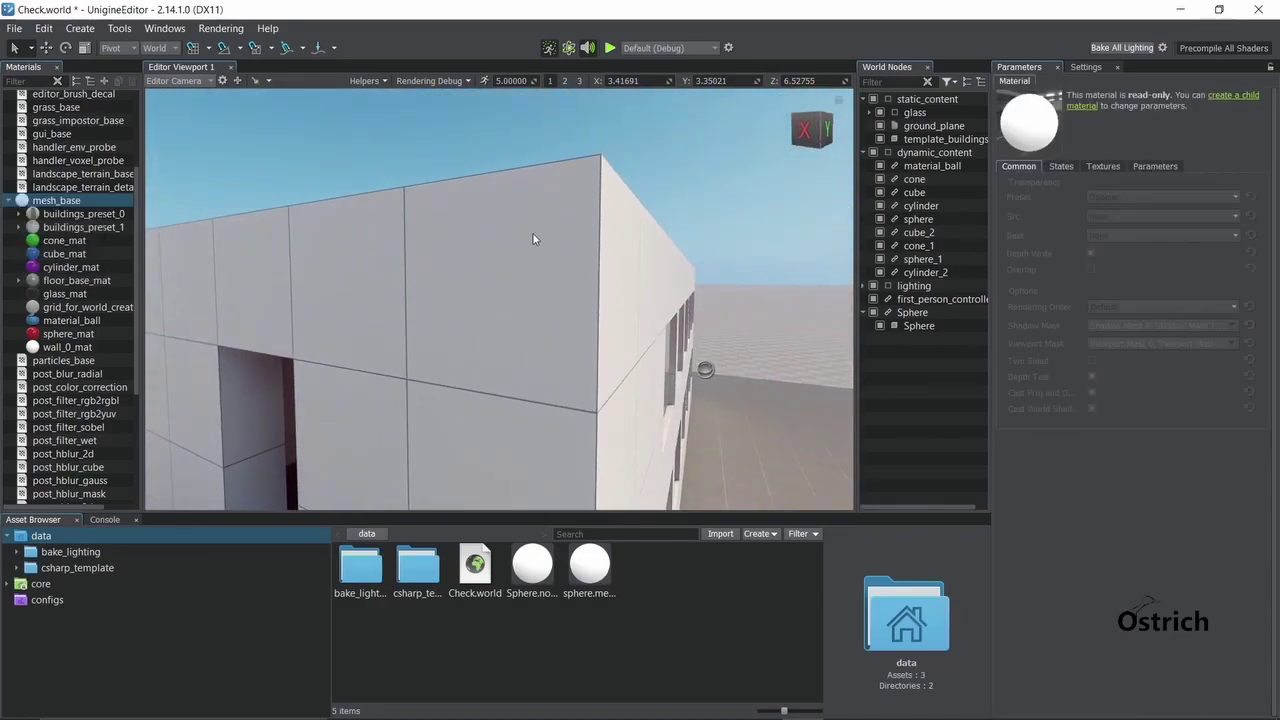
pyautogui.moveTo(532, 232); pyautogui.dragTo(533, 238, button='right')
pyautogui.scroll(-5, 531, 234)
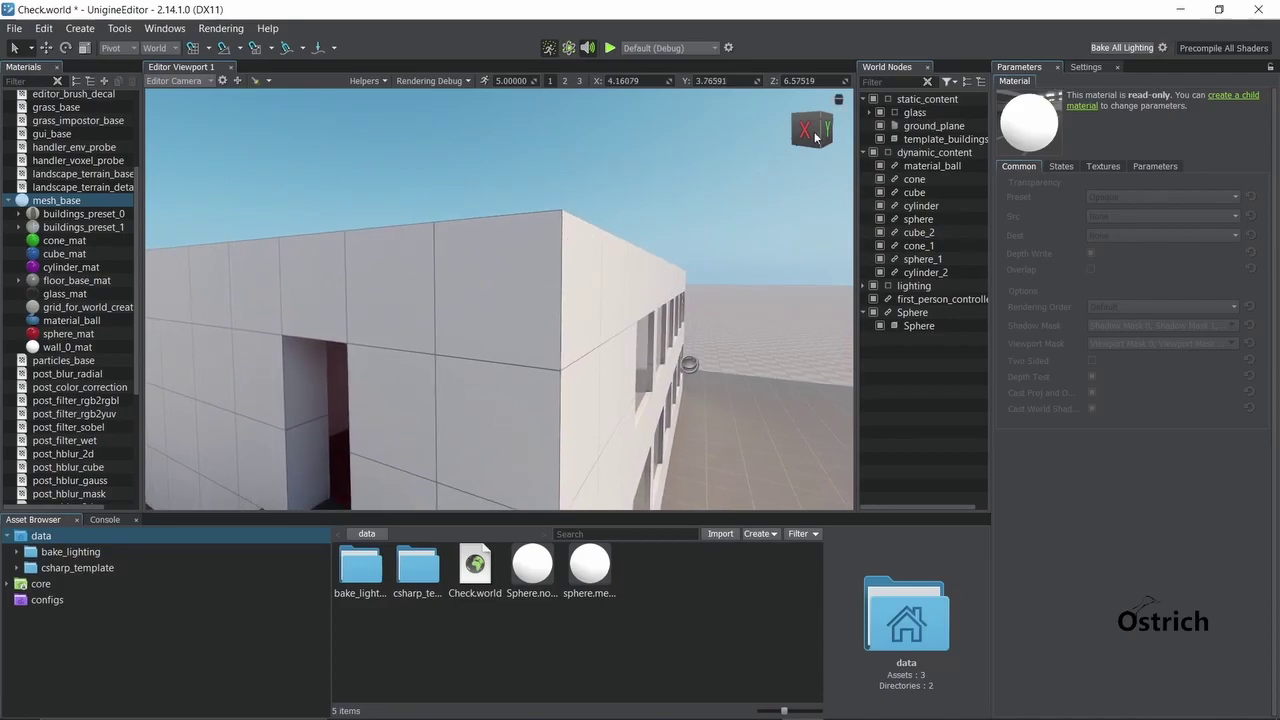
pyautogui.moveTo(566, 261); pyautogui.dragTo(1085, 86, button='right')
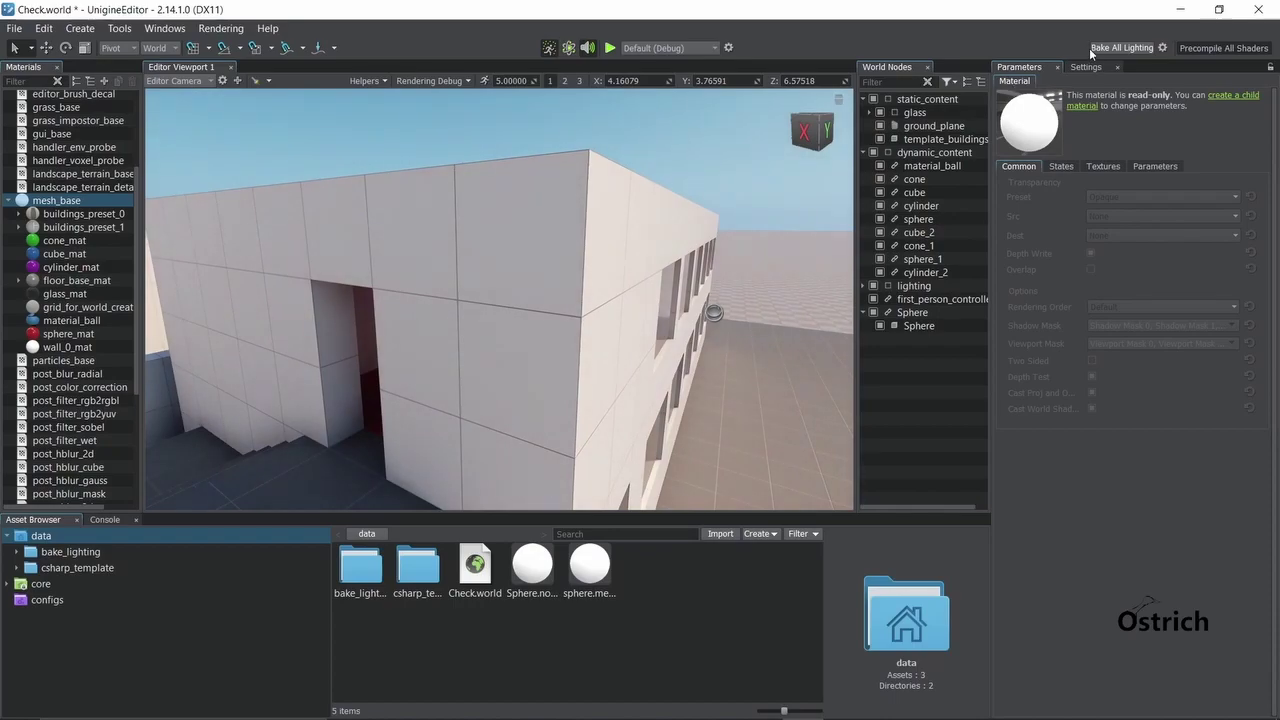
pyautogui.click(1163, 48)
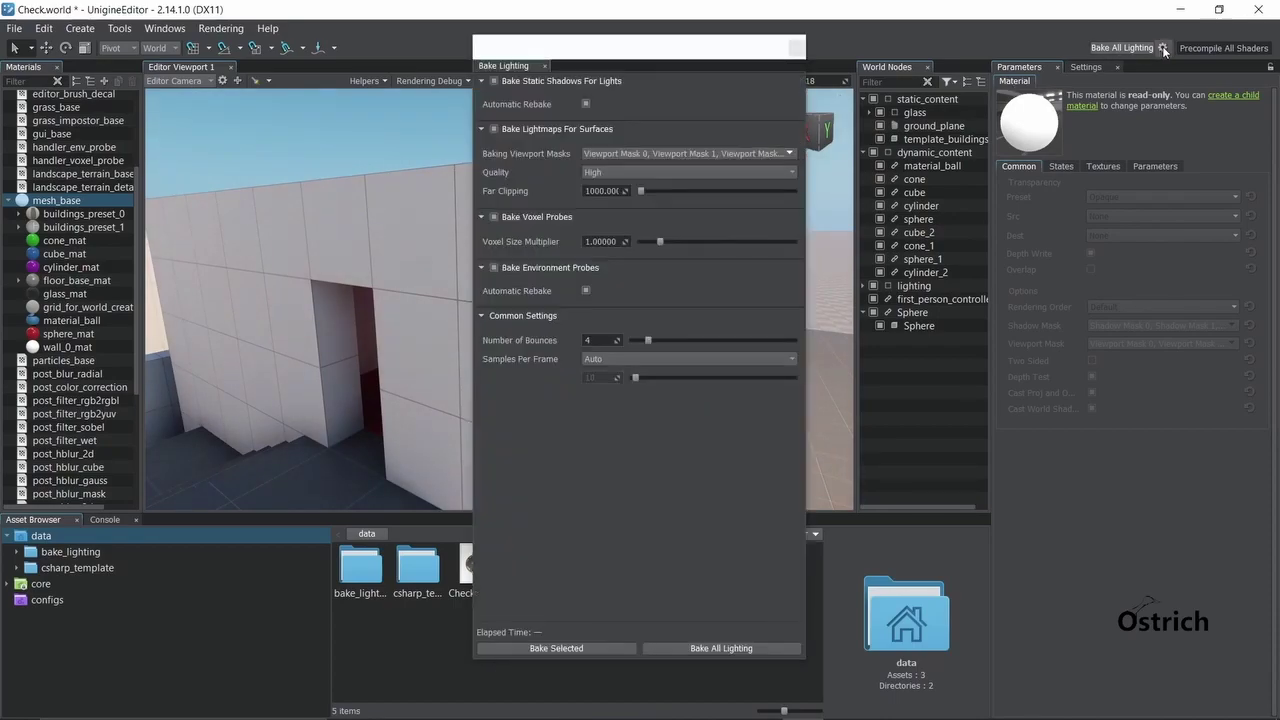
pyautogui.click(796, 47)
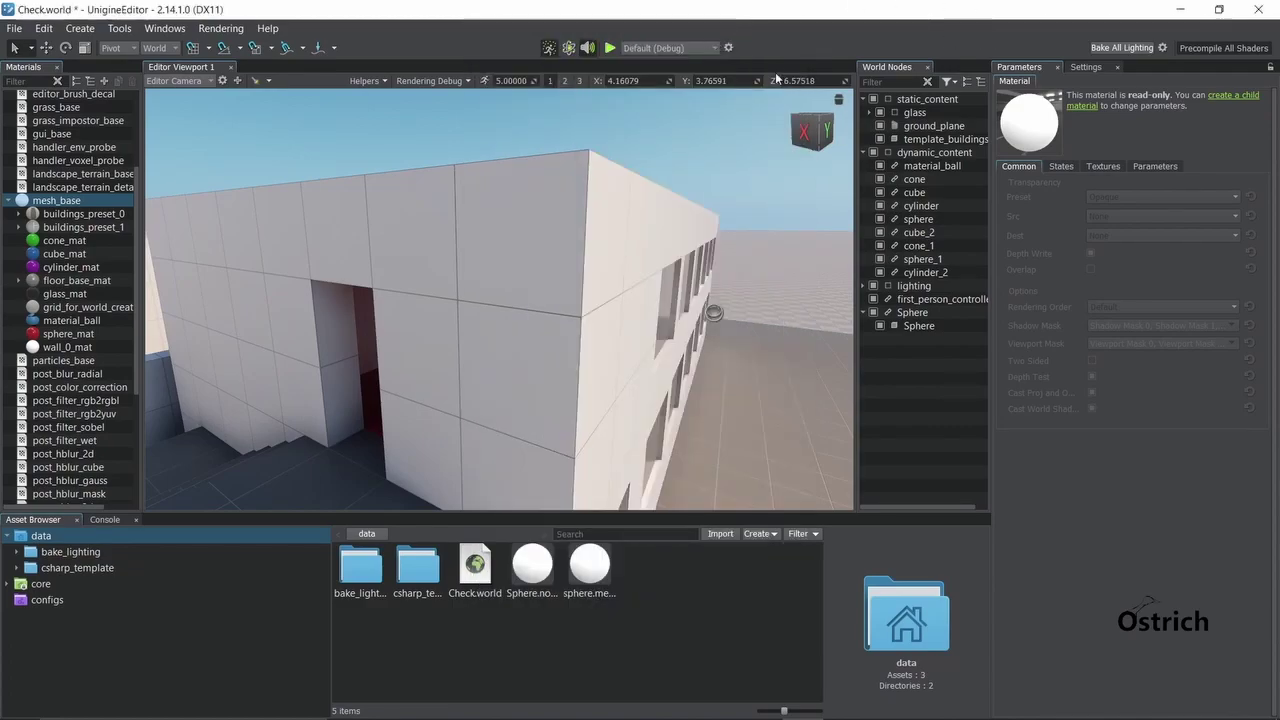
# Change the run resolution from 1600 to 1000 × 800, creating the Default_1 run configuration
pyautogui.click(729, 49)
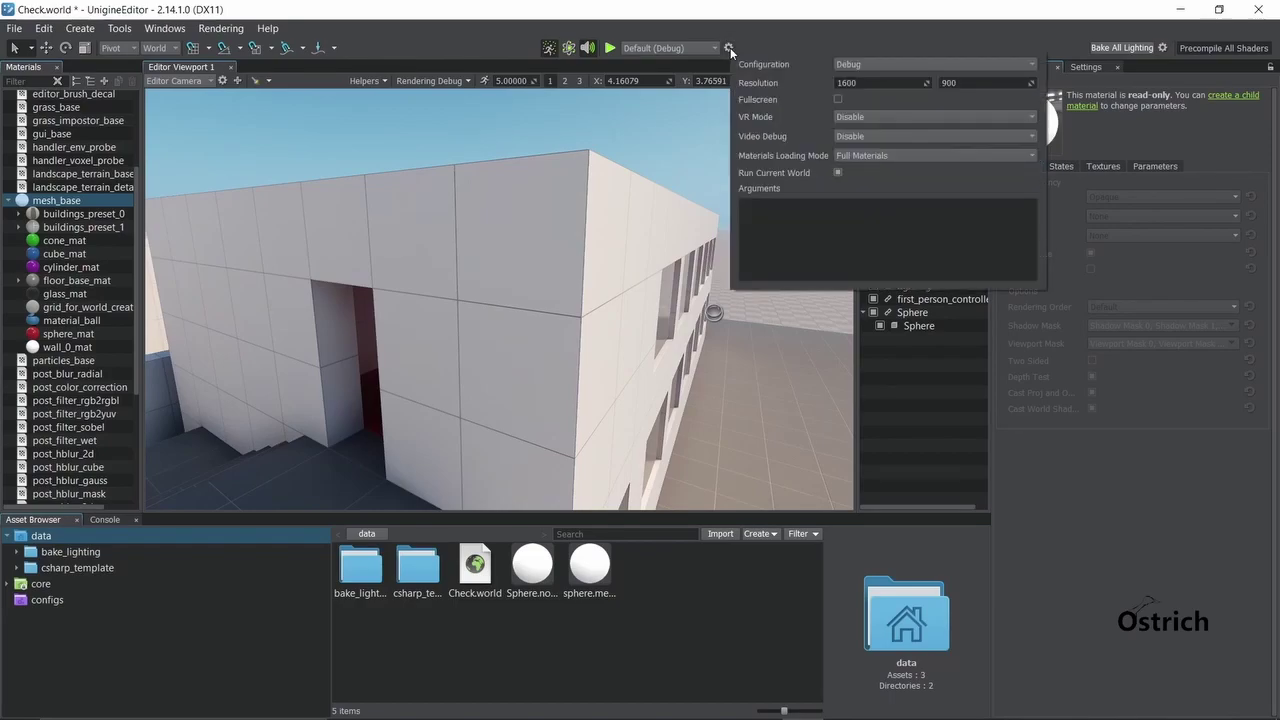
pyautogui.click(804, 31)
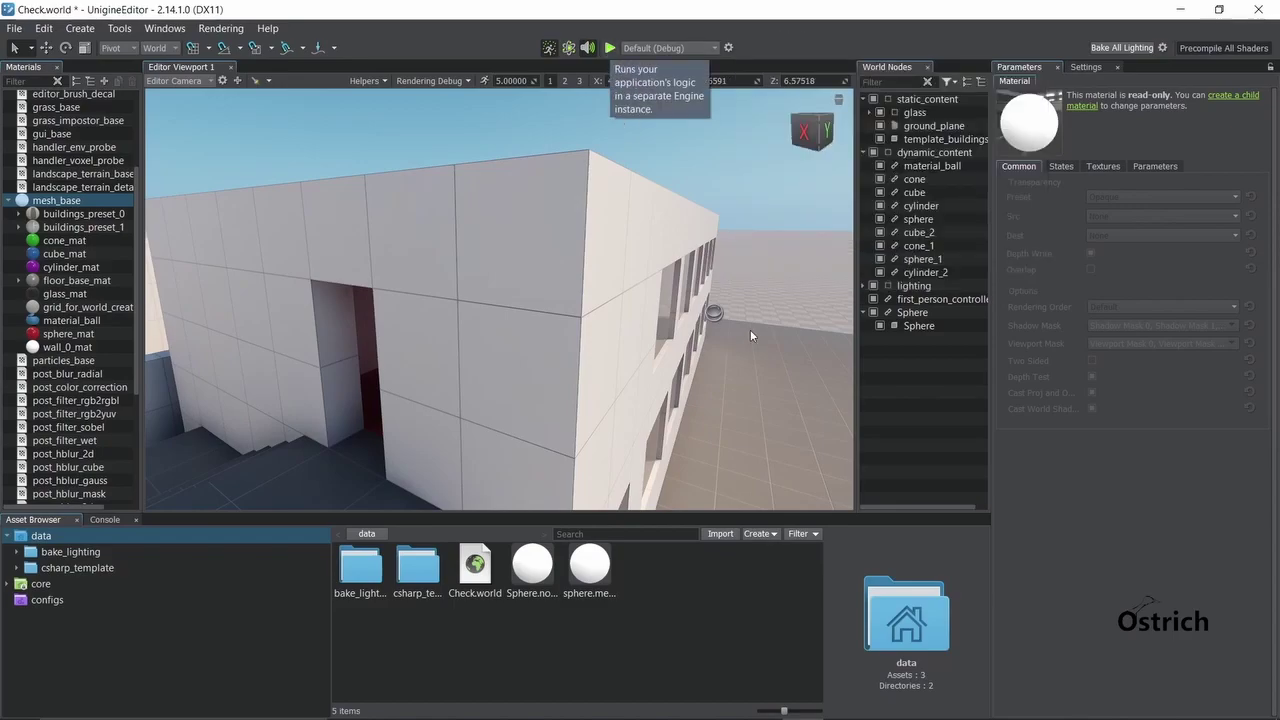
pyautogui.click(610, 48)
pyautogui.click(727, 50)
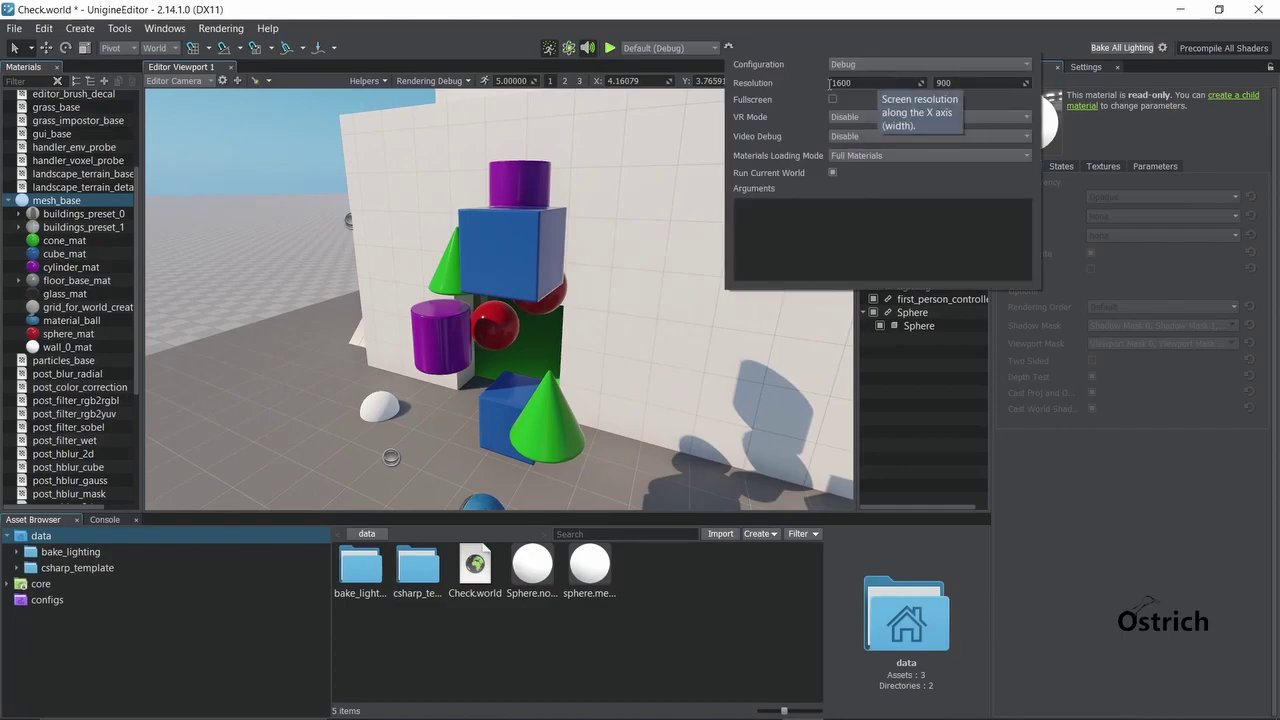
pyautogui.click(899, 80)
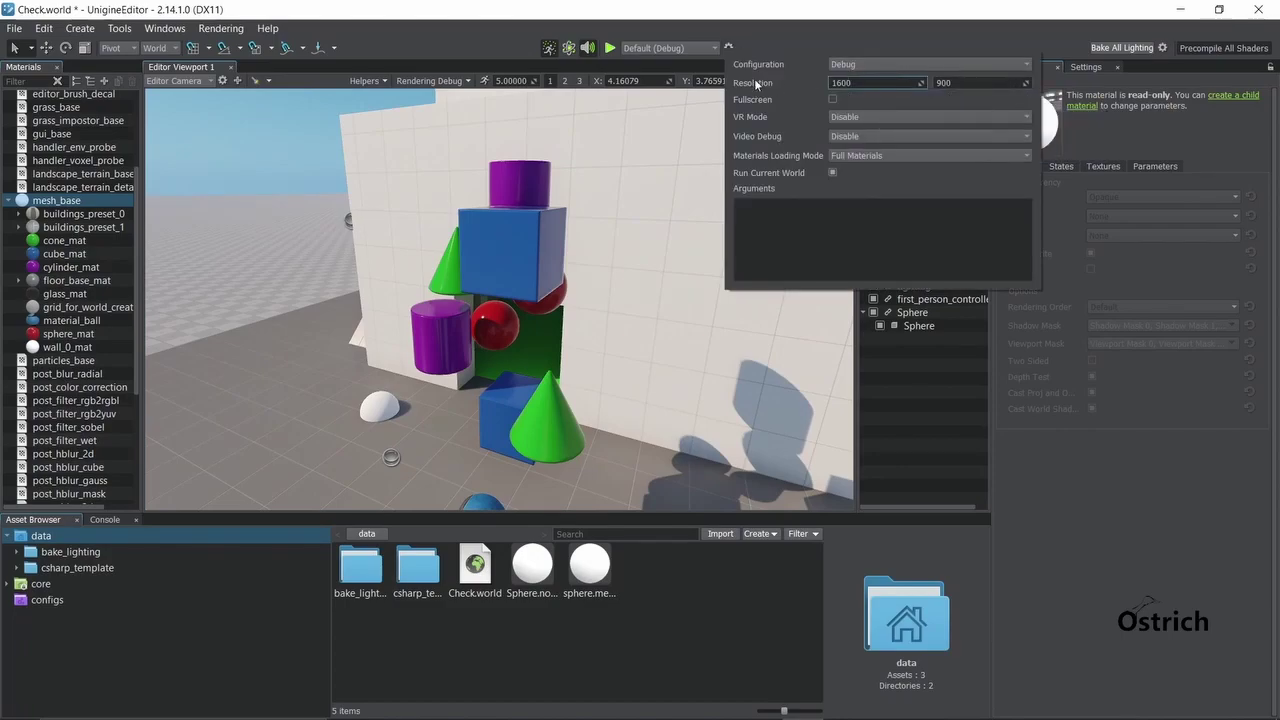
pyautogui.moveTo(899, 80); pyautogui.dragTo(815, 83)
pyautogui.press('Tab')
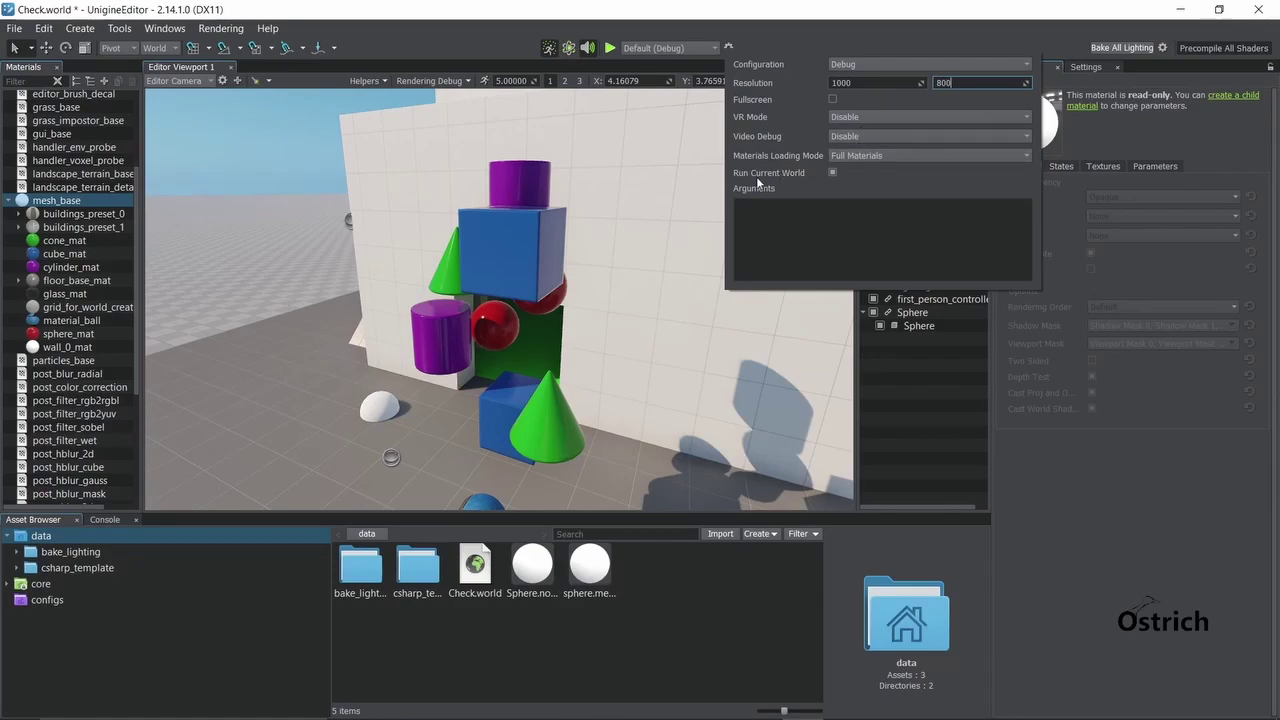
pyautogui.click(727, 48)
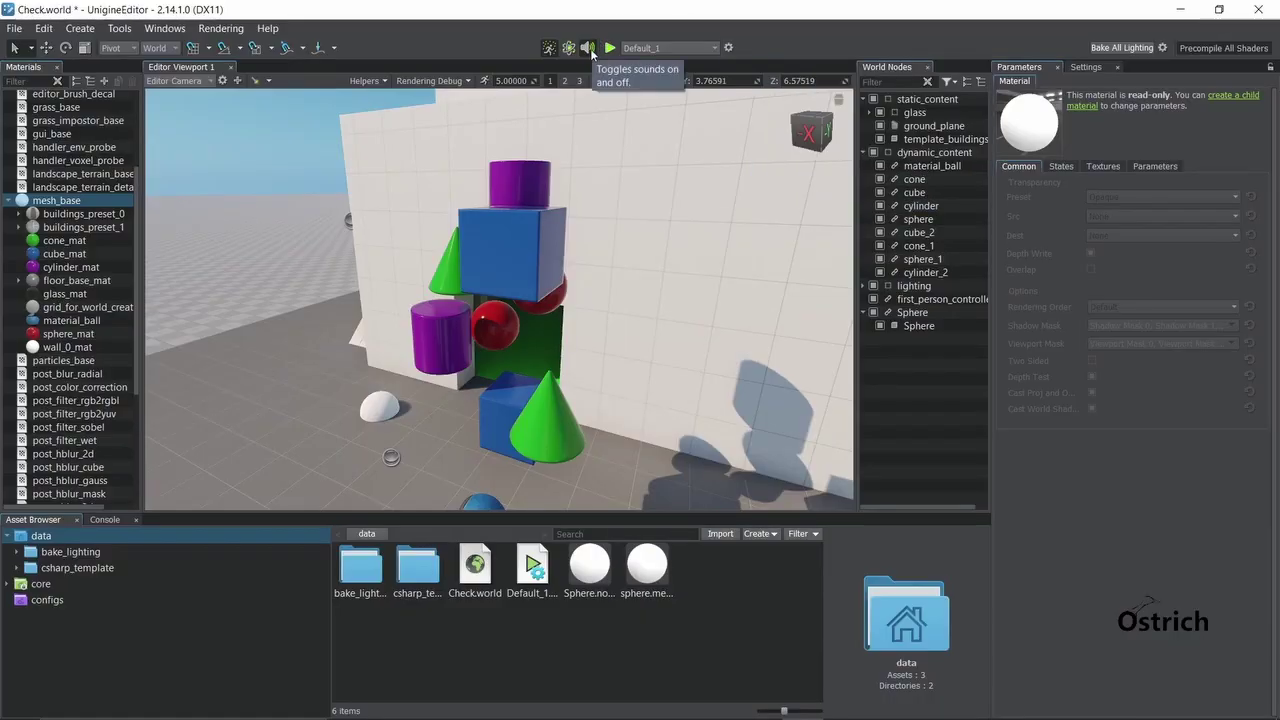
# Orbit the view around the stacked shapes, selecting the ground plane along the way
pyautogui.moveTo(613, 244); pyautogui.dragTo(450, 205, button='right')
pyautogui.click(918, 219)
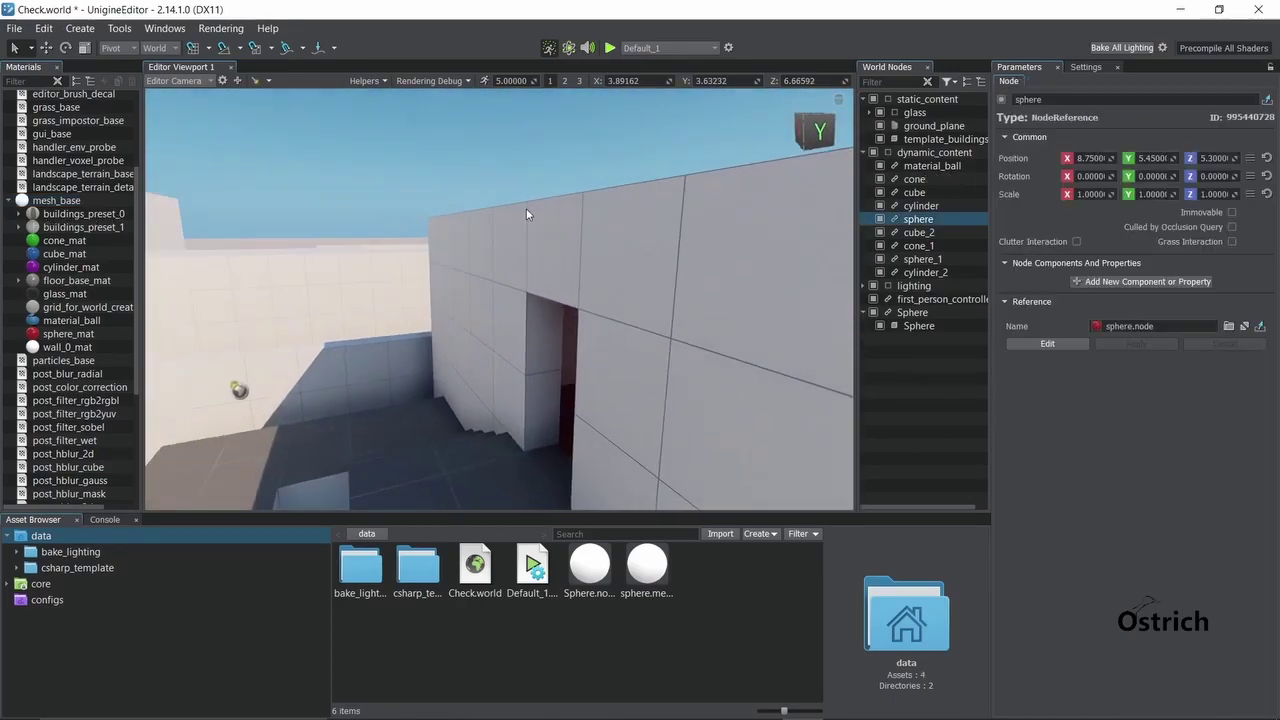
pyautogui.rightClick(526, 213)
pyautogui.moveTo(526, 213); pyautogui.dragTo(180, 282, button='right')
pyautogui.click(180, 282)
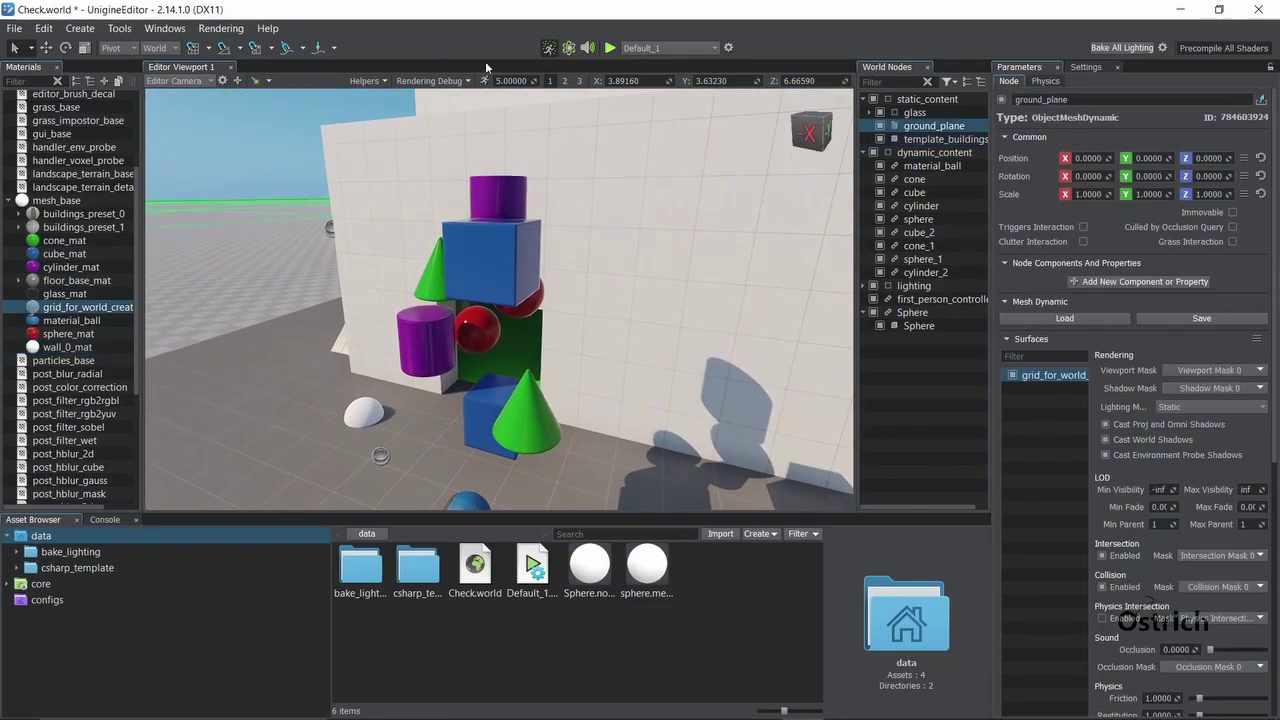
pyautogui.click(550, 50)
pyautogui.moveTo(600, 260); pyautogui.dragTo(658, 300, button='right')
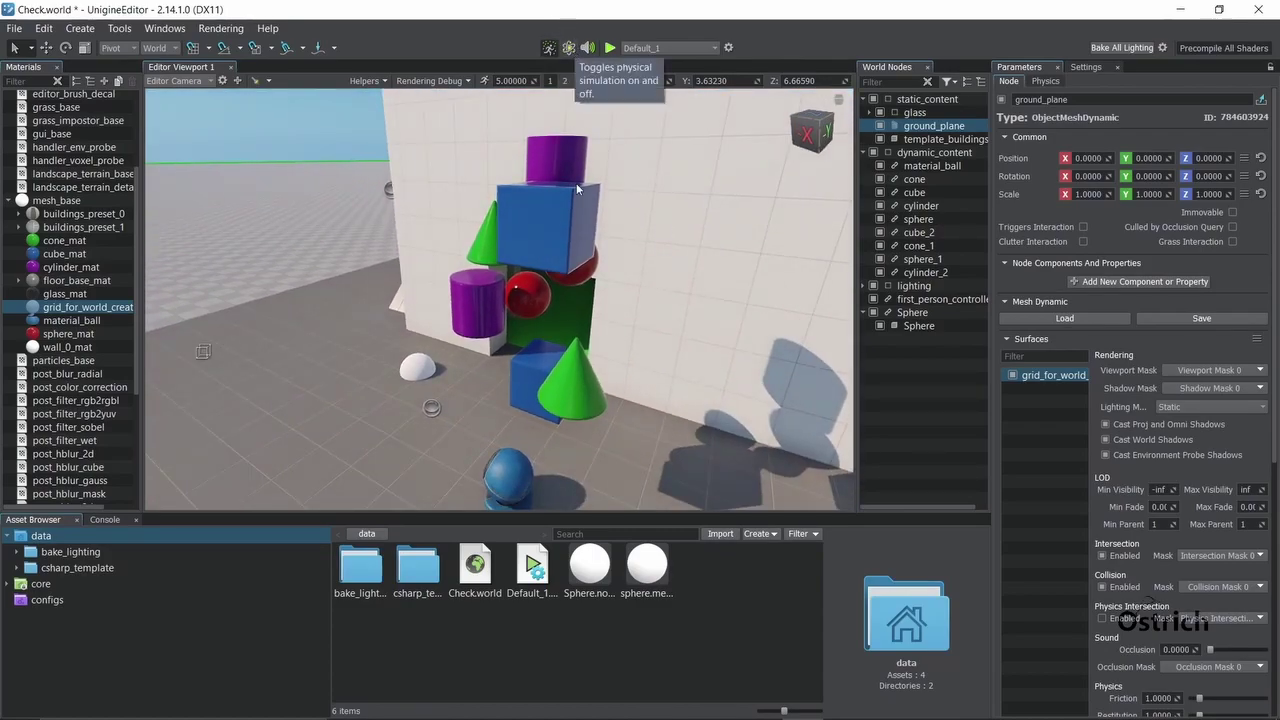
# Select cube_2, edit its node reference and show the cube's Physics settings
pyautogui.click(576, 215)
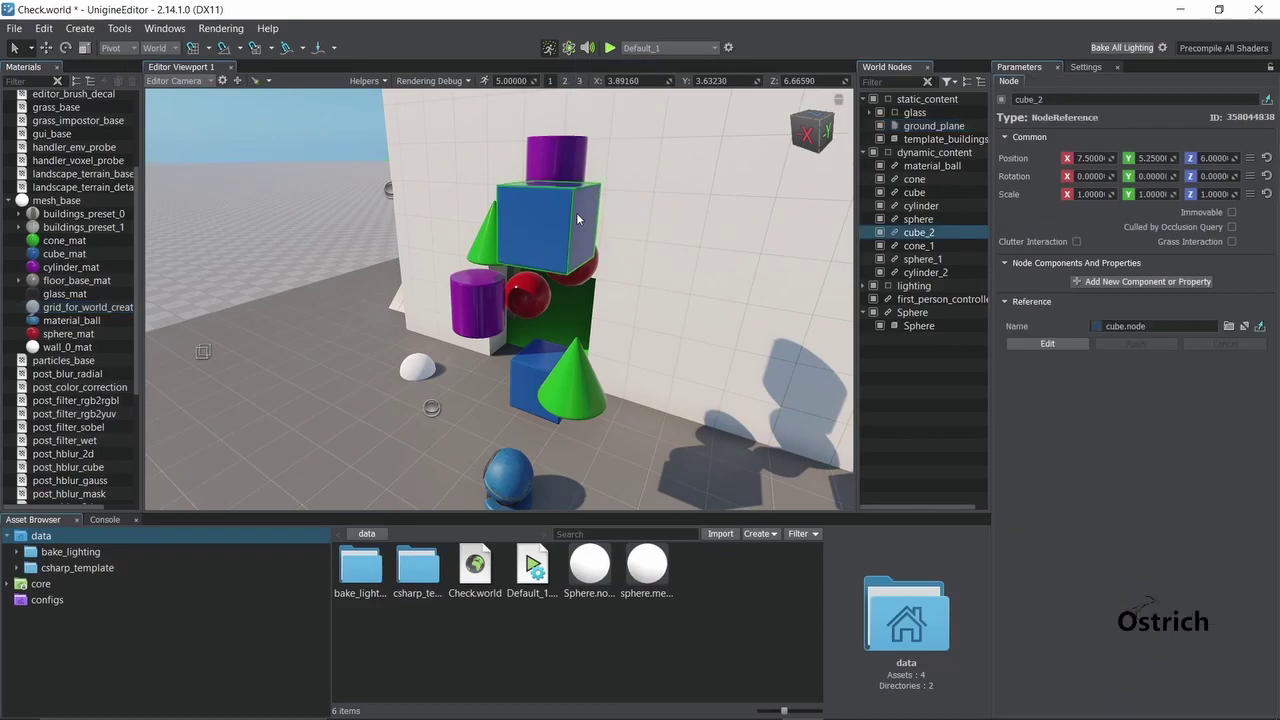
pyautogui.click(1047, 343)
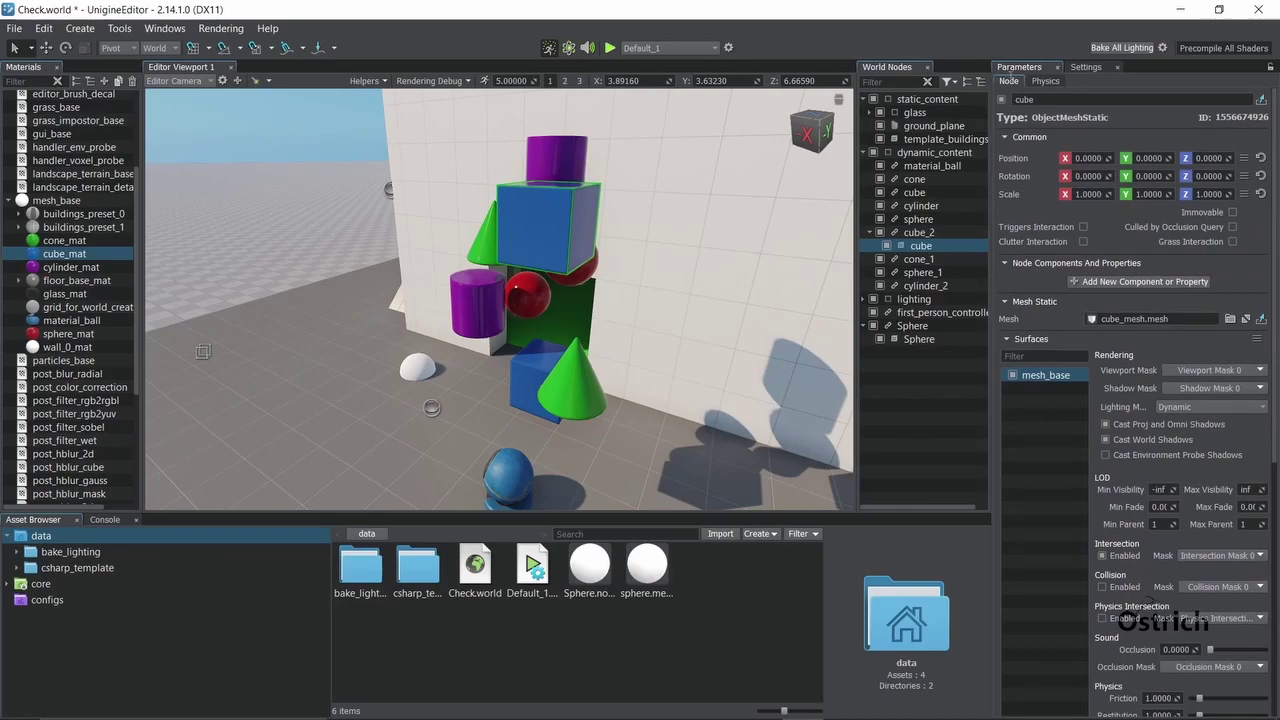
pyautogui.scroll(-5, 1087, 367)
pyautogui.scroll(5, 1093, 539)
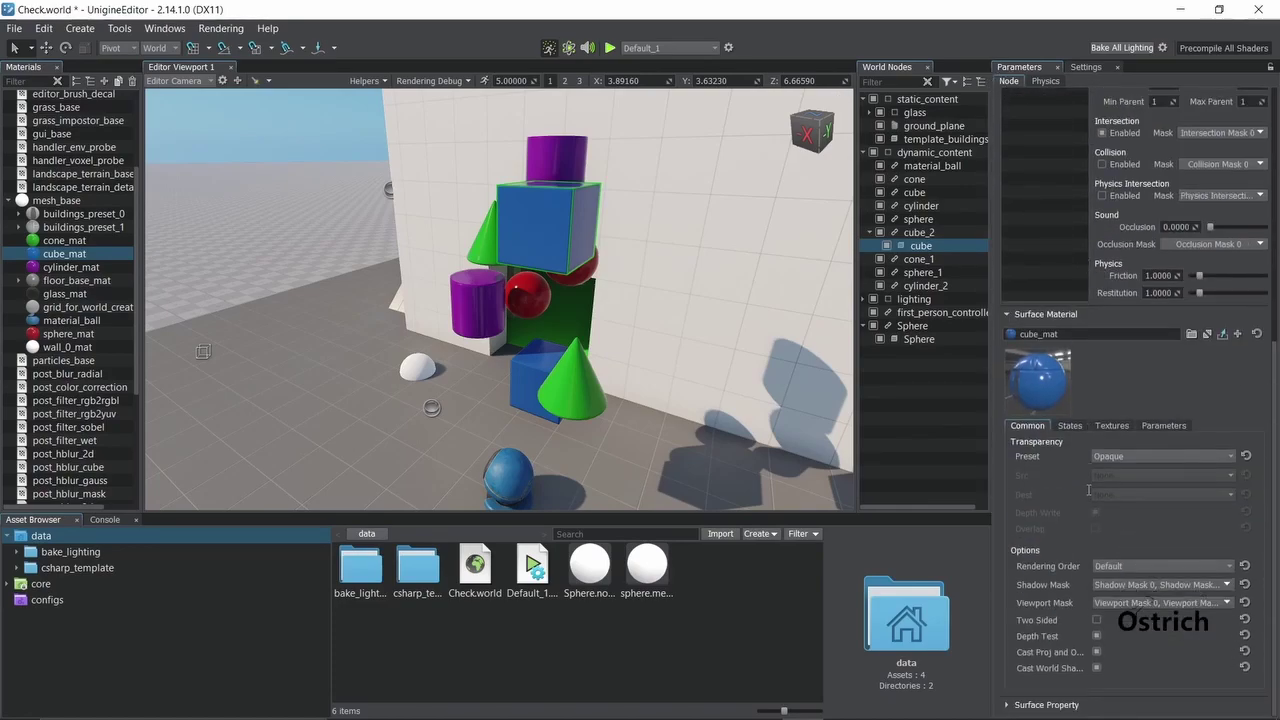
pyautogui.click(1044, 81)
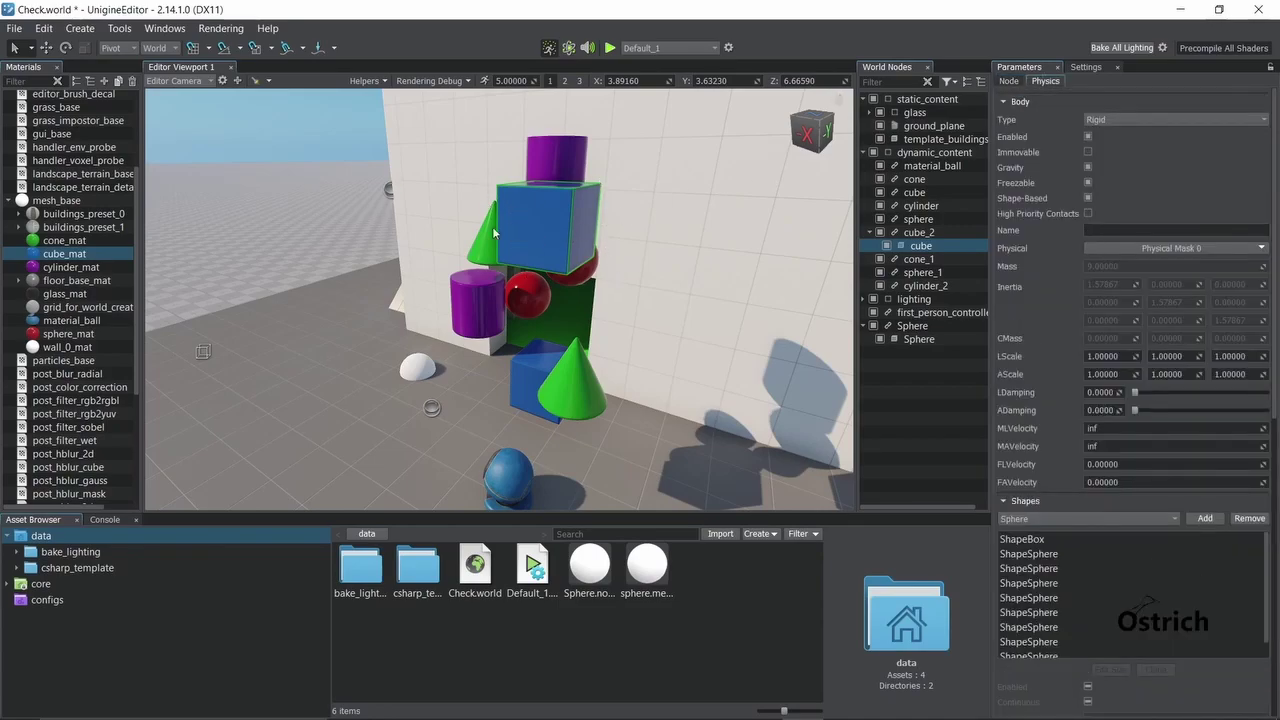
# Confirm the cube's physics body type stays Rigid, then select the ground plane
pyautogui.moveTo(493, 233); pyautogui.dragTo(495, 243, button='middle')
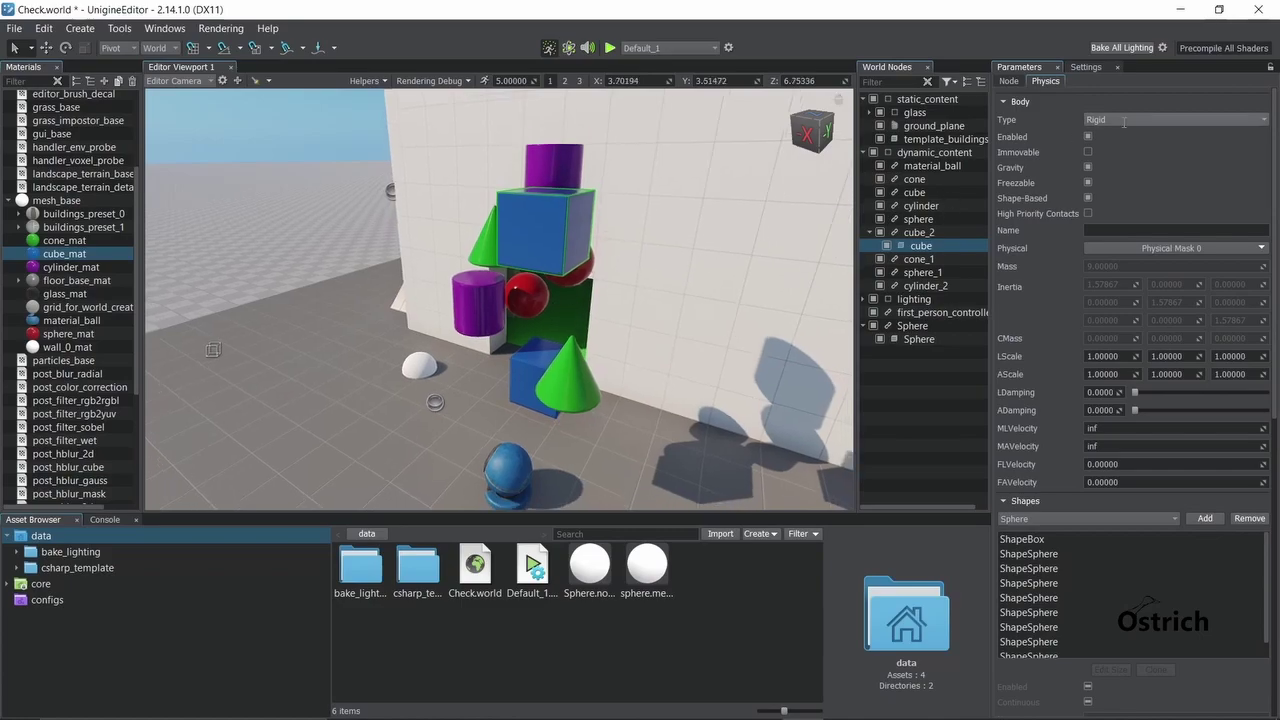
pyautogui.click(1124, 120)
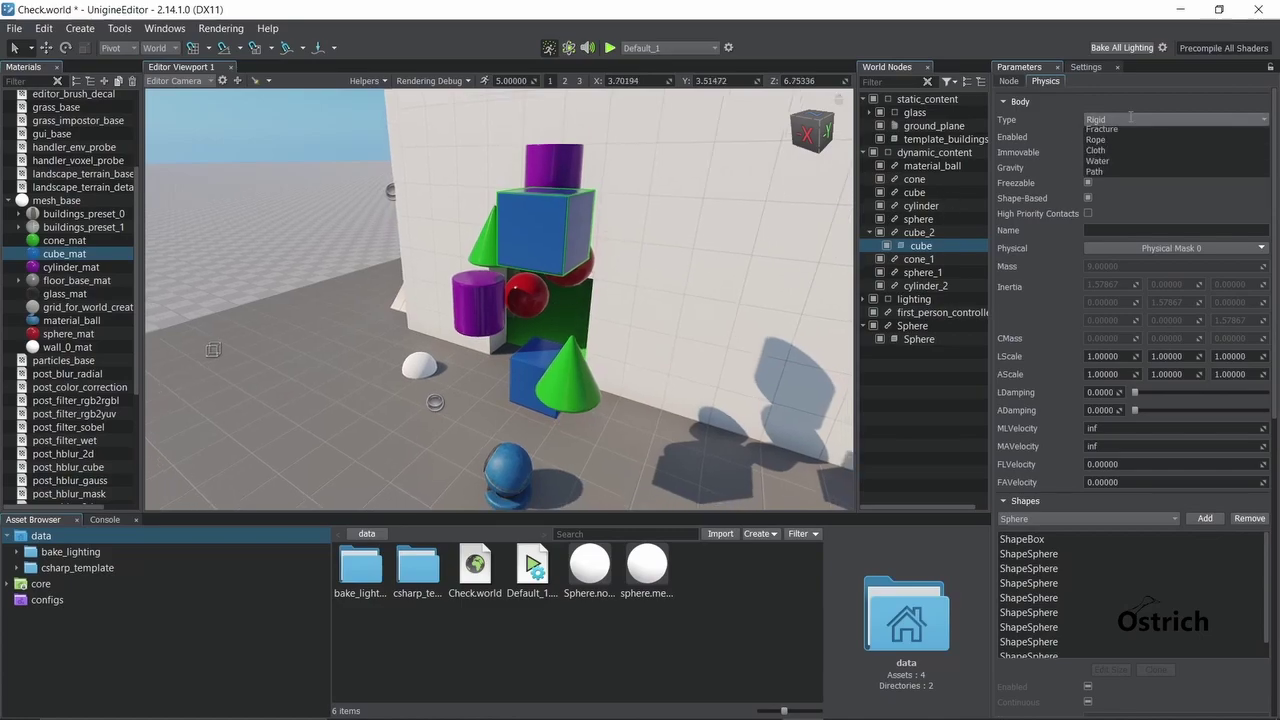
pyautogui.click(1128, 149)
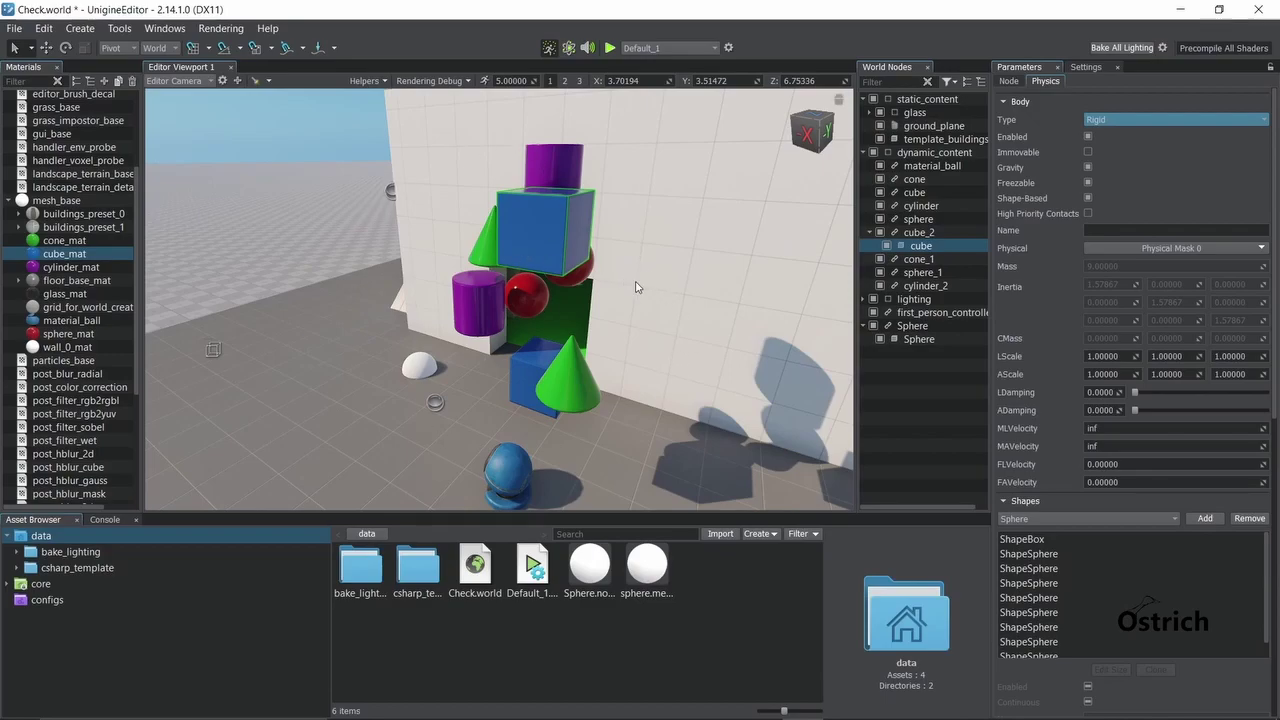
pyautogui.click(323, 244)
pyautogui.moveTo(646, 250); pyautogui.dragTo(588, 110, button='right')
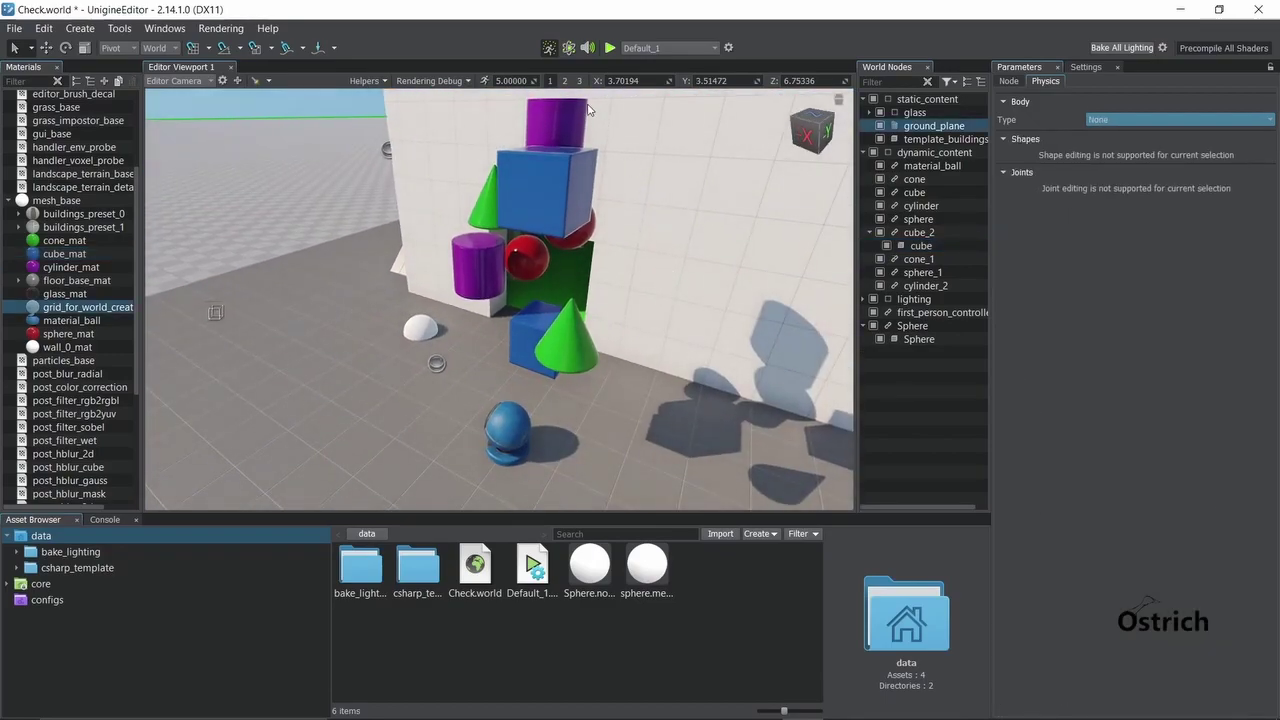
# Save the world and enable physics, watch the shapes fall, then stop the simulation
pyautogui.click(570, 48)
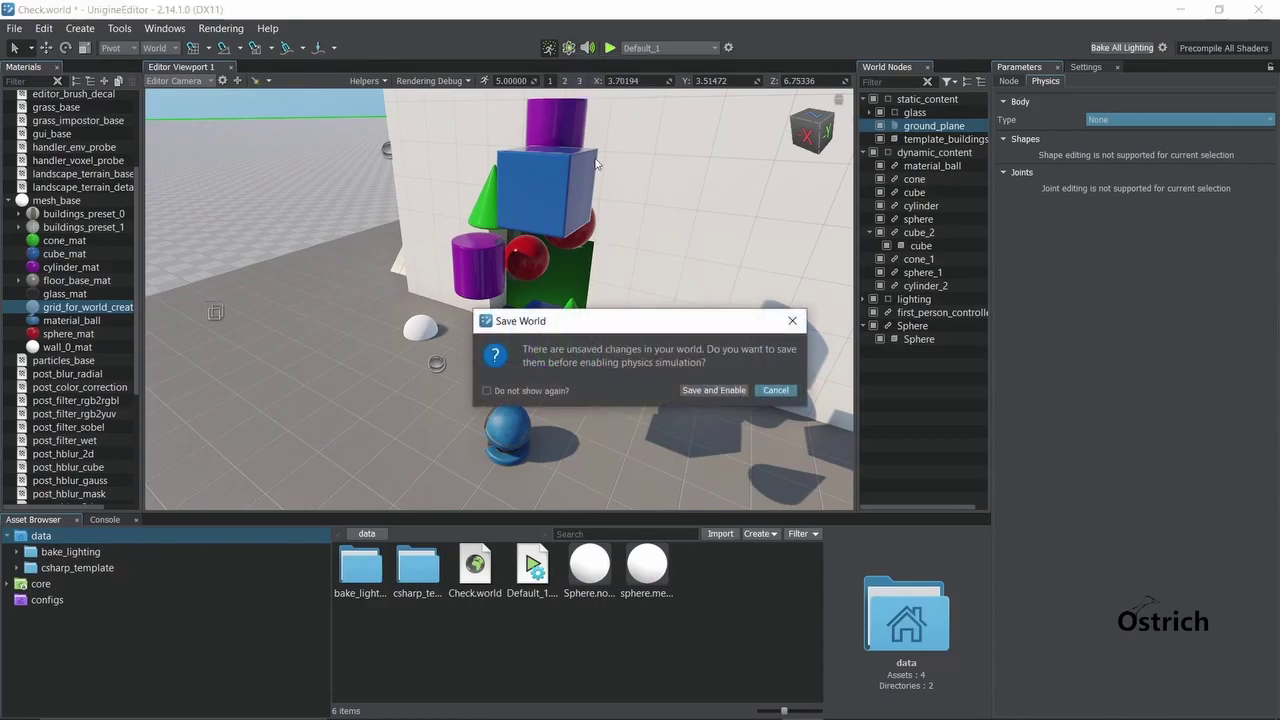
pyautogui.click(703, 389)
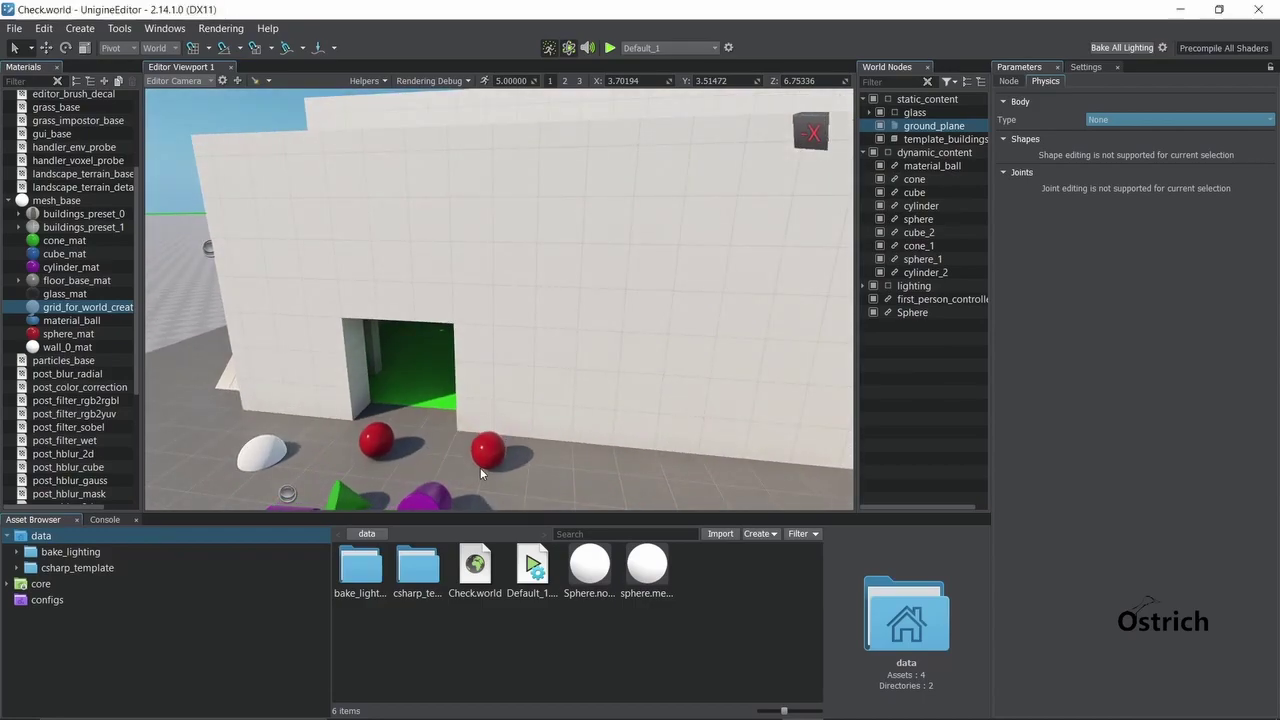
pyautogui.moveTo(480, 467); pyautogui.dragTo(522, 508, button='right')
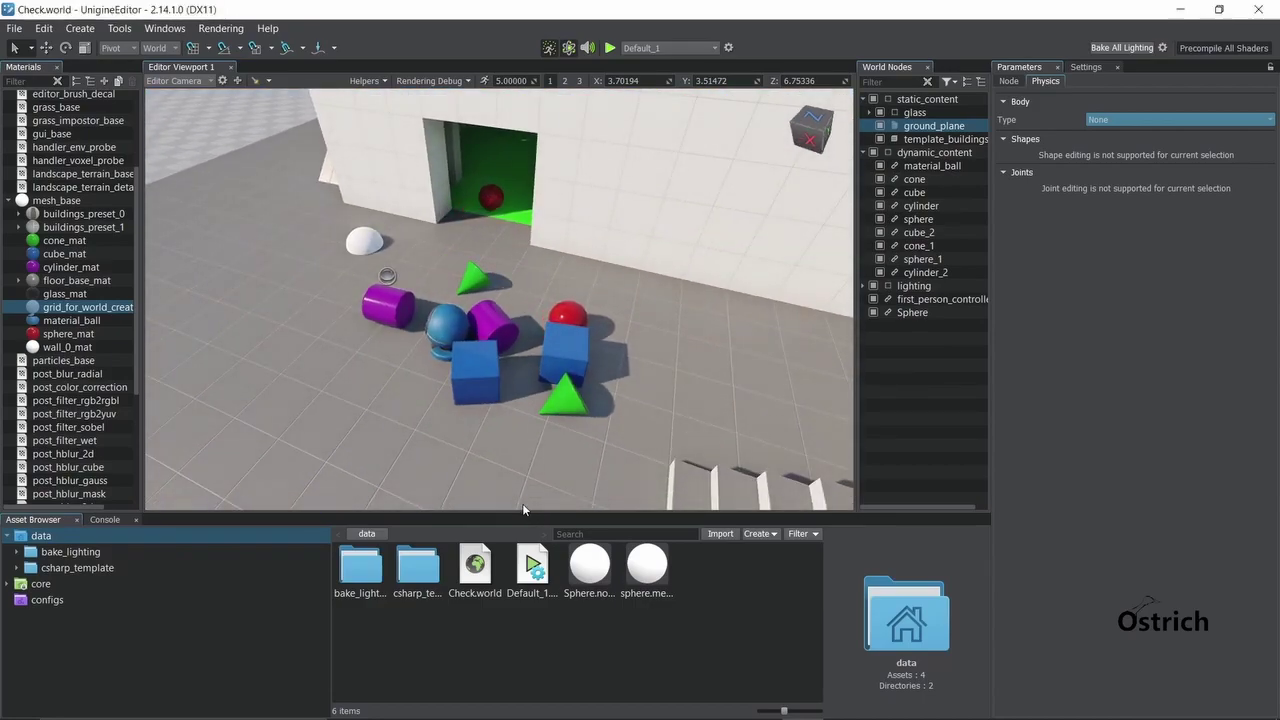
pyautogui.moveTo(480, 245)
pyautogui.mouseDown(button='right')
pyautogui.moveTo(574, 207)
pyautogui.moveTo(475, 254)
pyautogui.mouseUp(button='right')
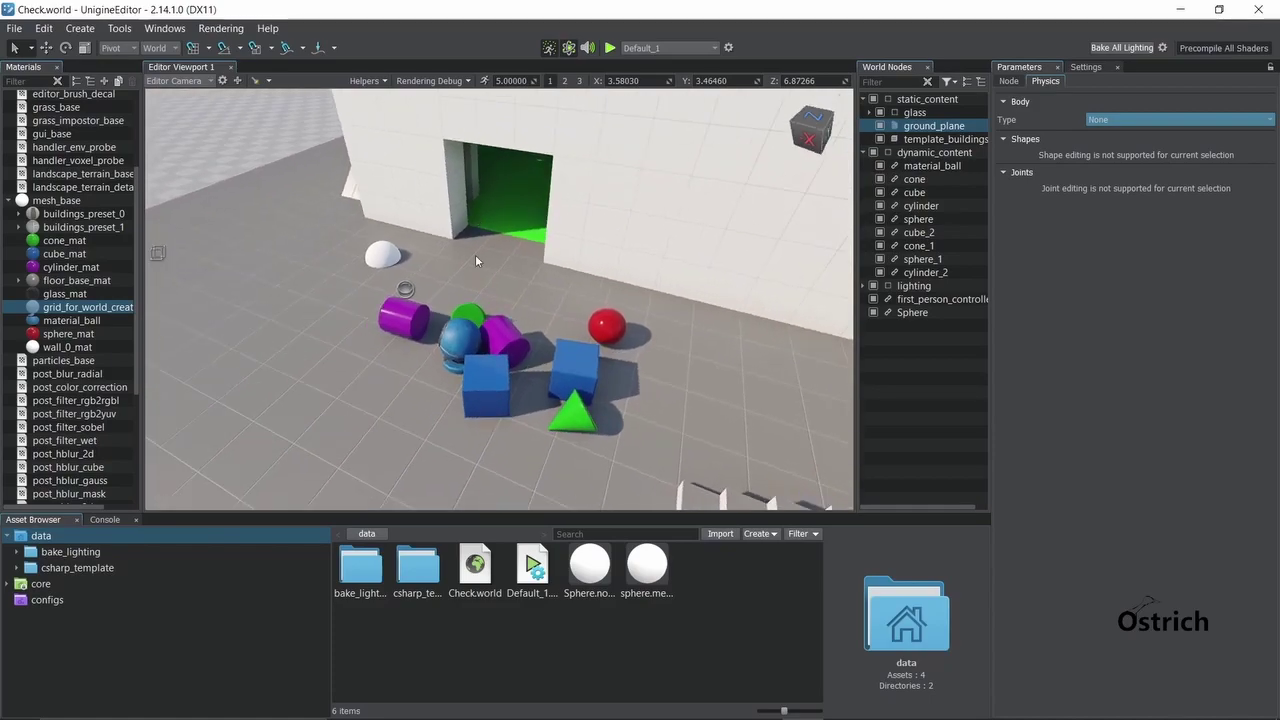
pyautogui.click(571, 50)
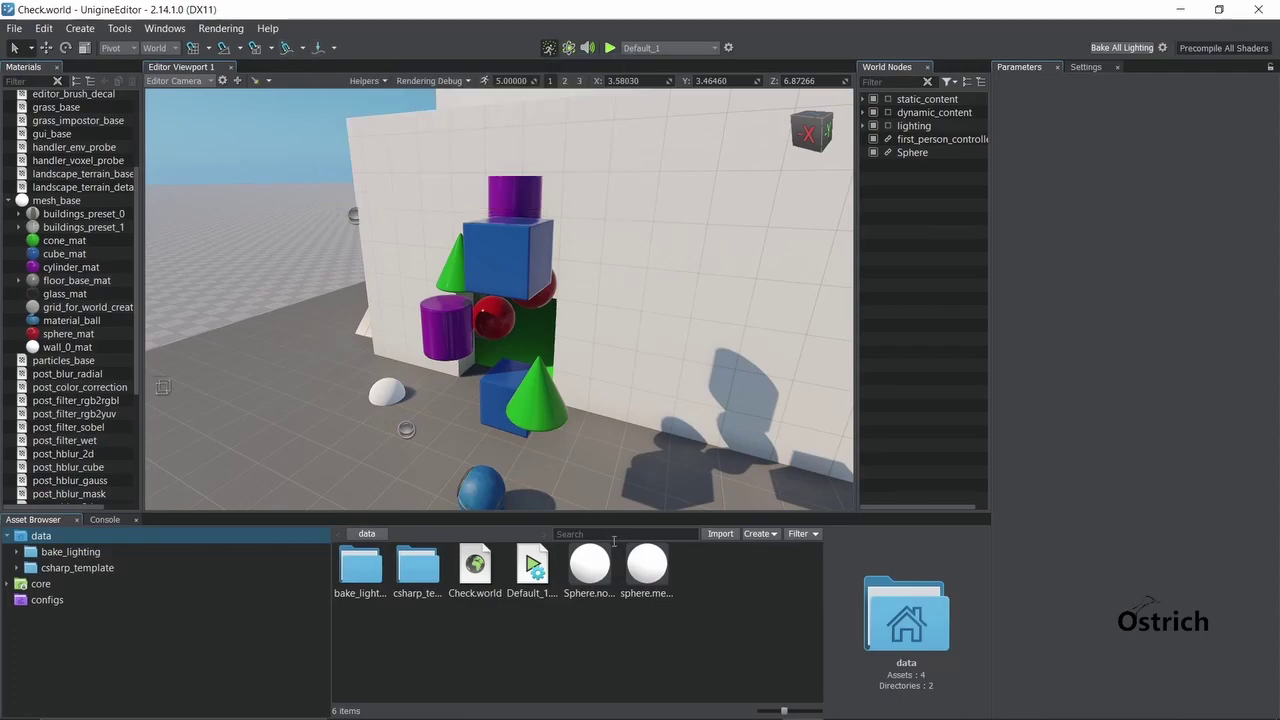
# Select cube_2 and drop it onto the floor with Drop To Ground
pyautogui.click(392, 400)
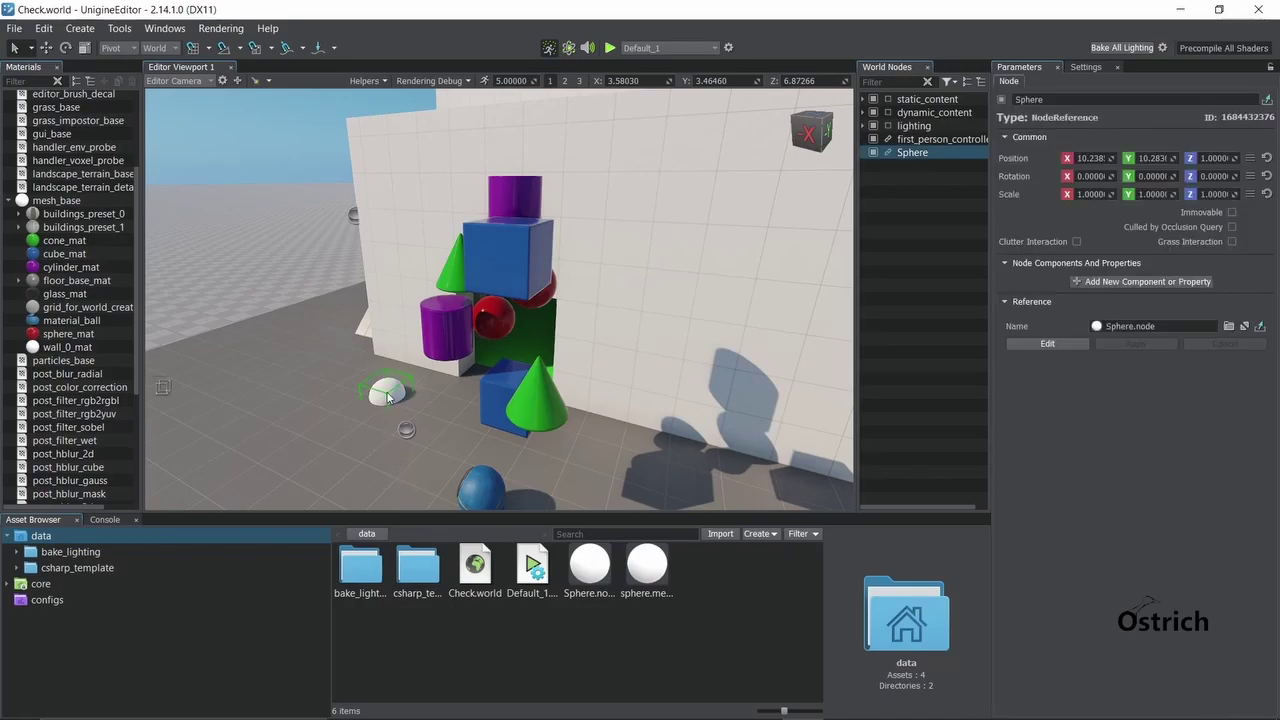
pyautogui.click(512, 271)
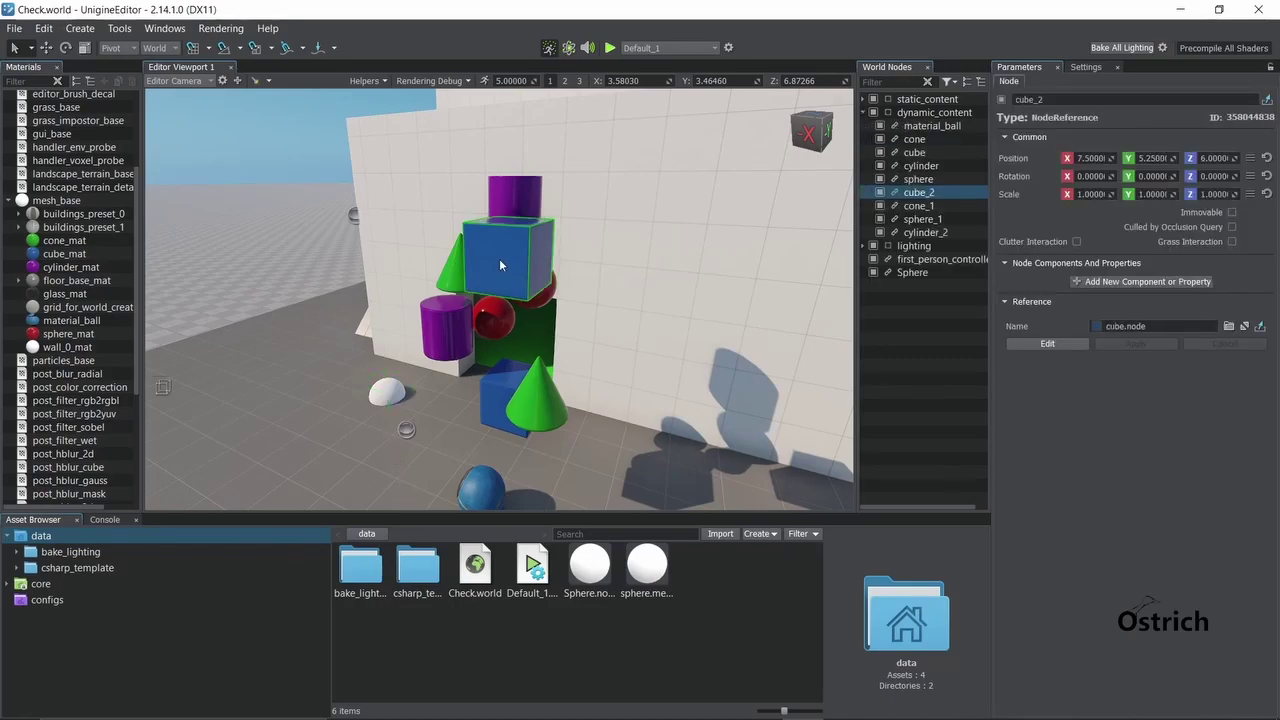
pyautogui.click(316, 48)
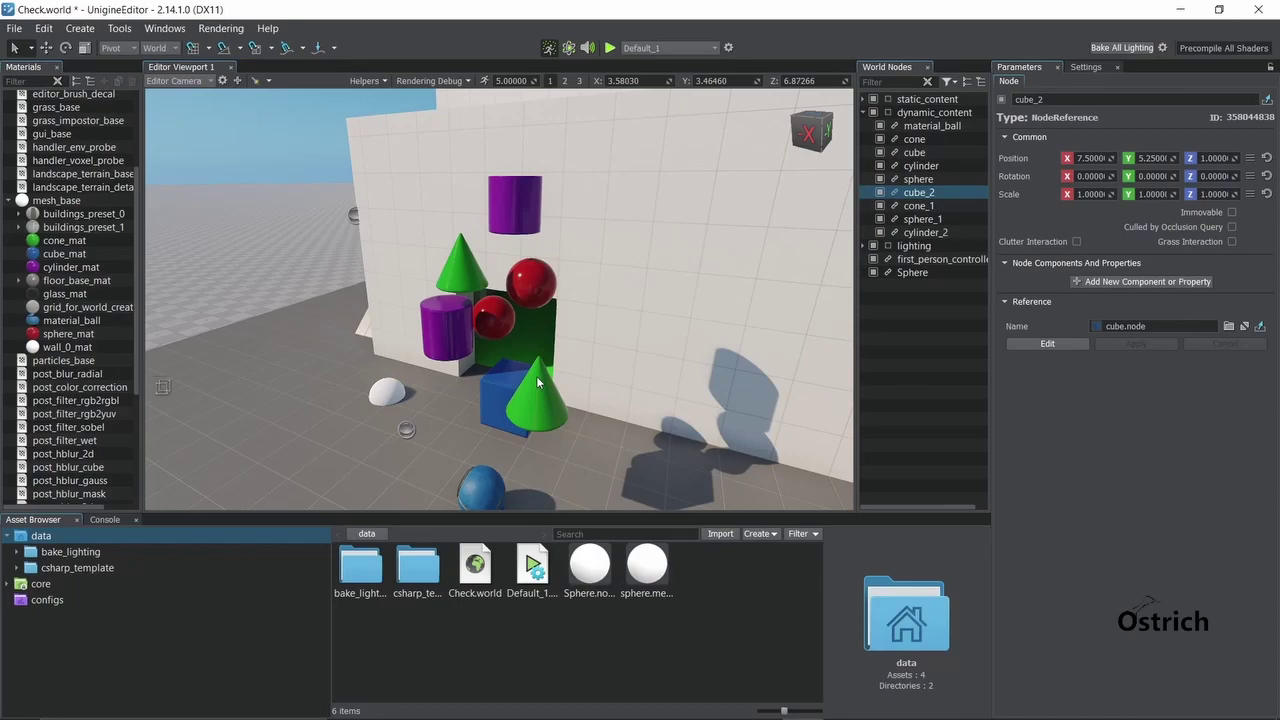
pyautogui.moveTo(536, 376); pyautogui.dragTo(506, 450, button='right')
pyautogui.rightClick(516, 496)
pyautogui.click(531, 440)
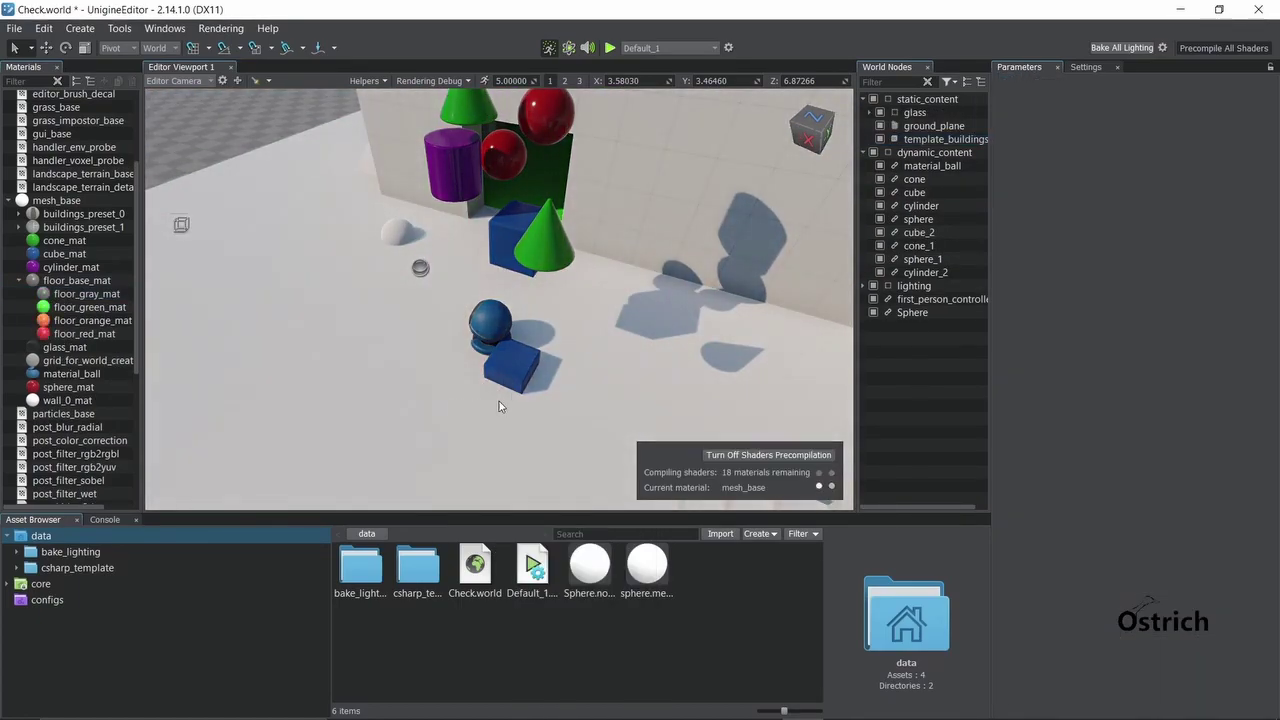
pyautogui.click(499, 401)
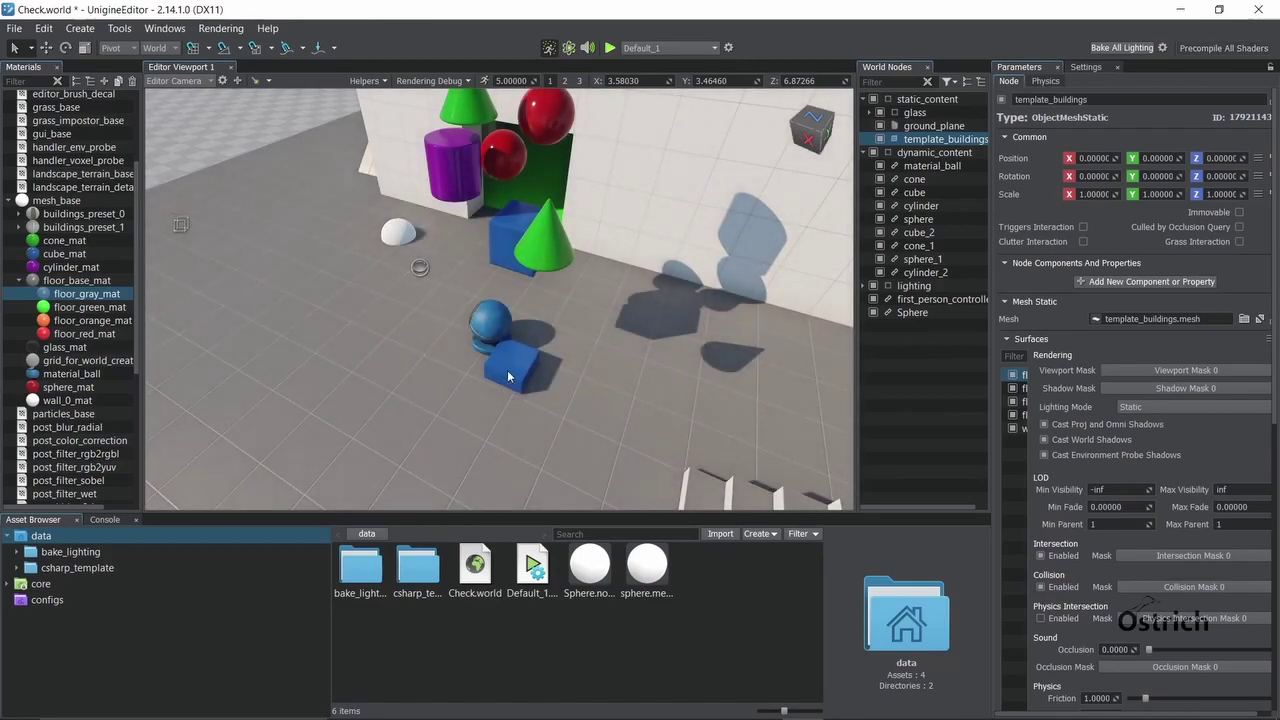
pyautogui.click(510, 375)
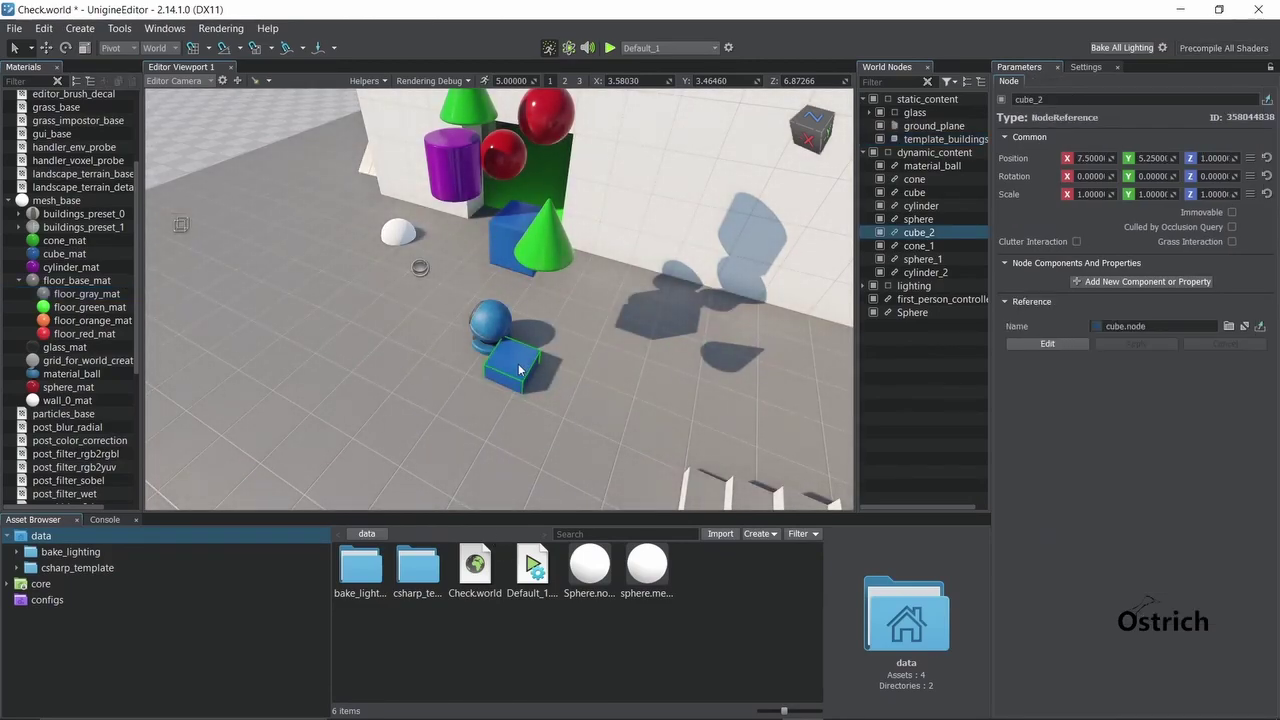
# Cycle the W/E/R gizmo modes on cube_2, lift it high above the cone, then drop it to the ground
pyautogui.press('w')
pyautogui.press('e')
pyautogui.press('r')
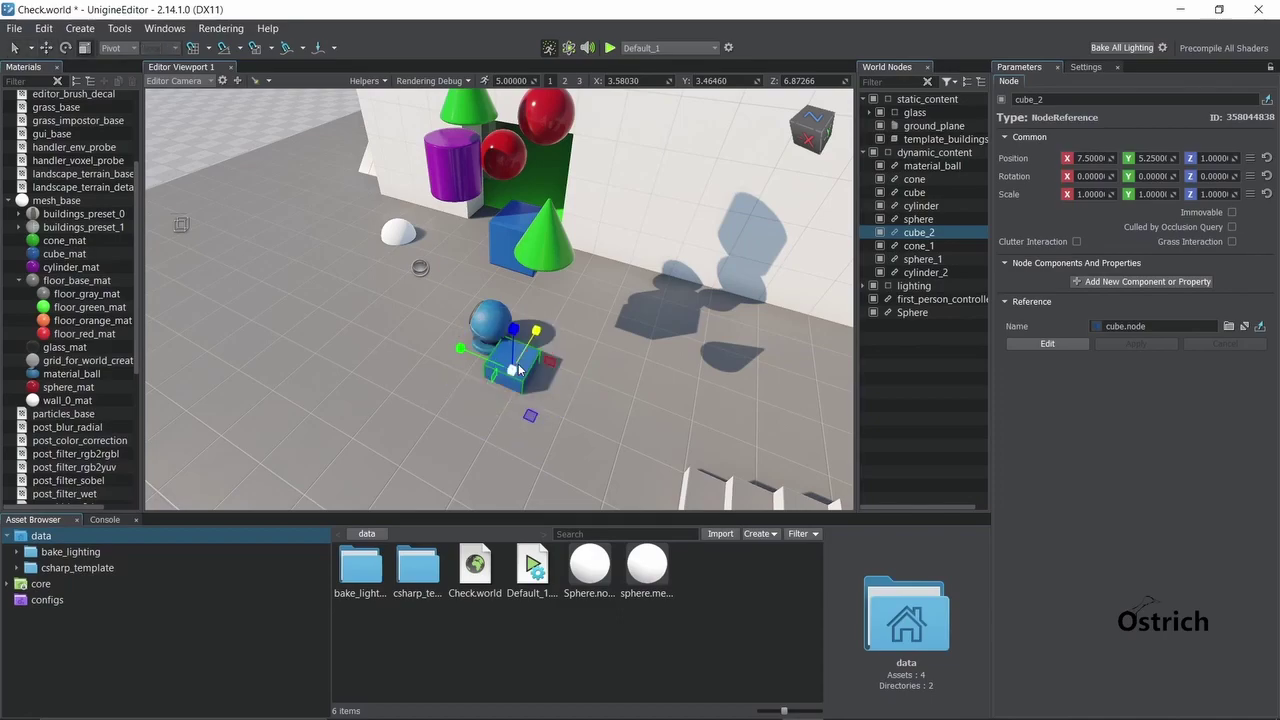
pyautogui.press('w')
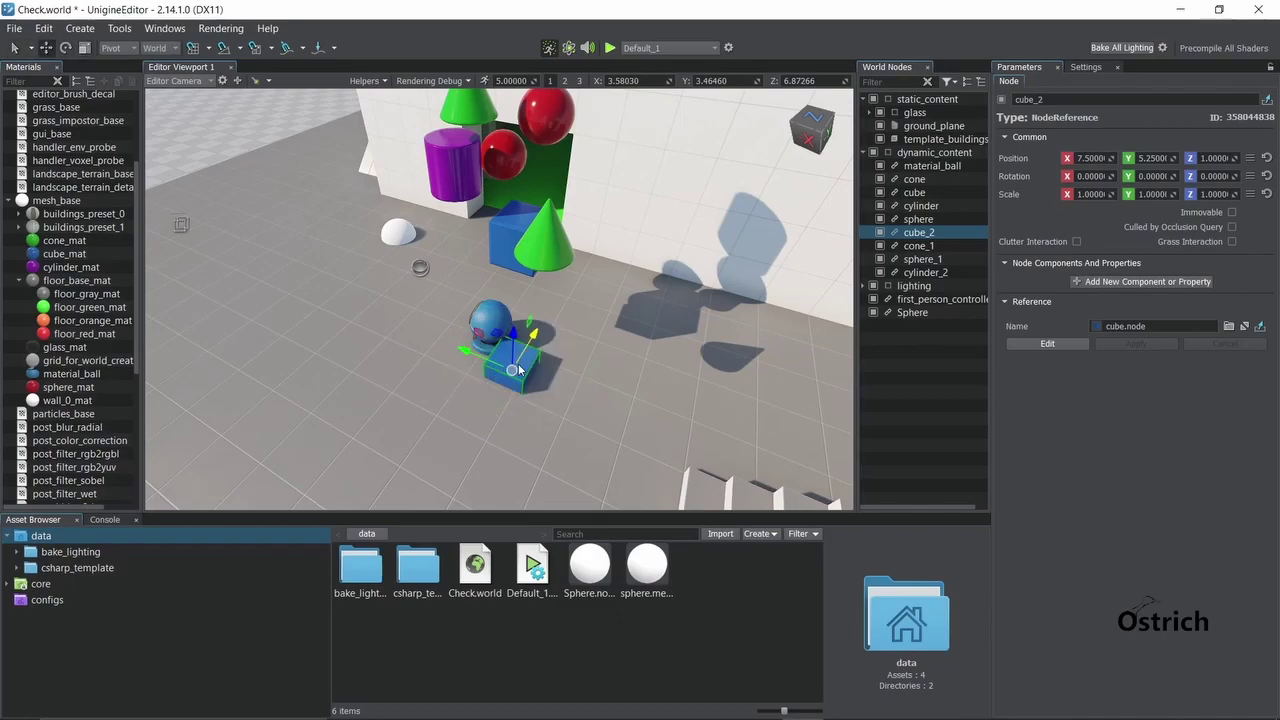
pyautogui.press('e')
pyautogui.press('r')
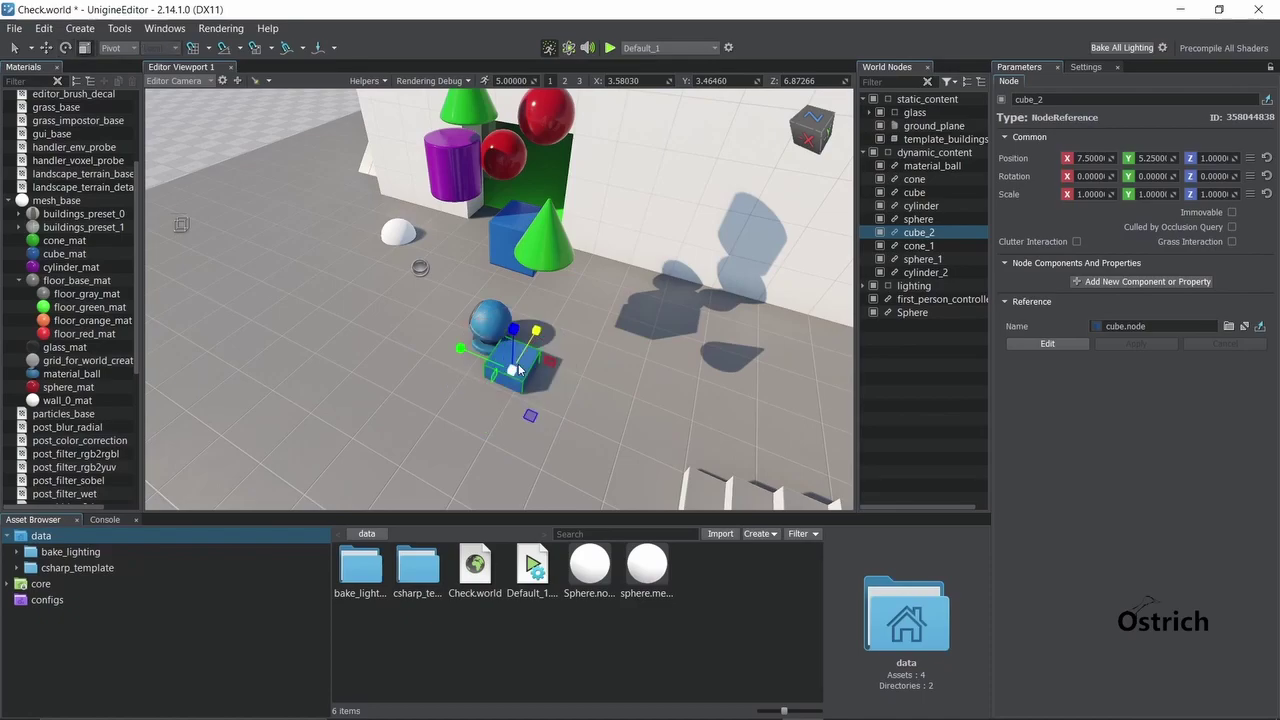
pyautogui.press('w')
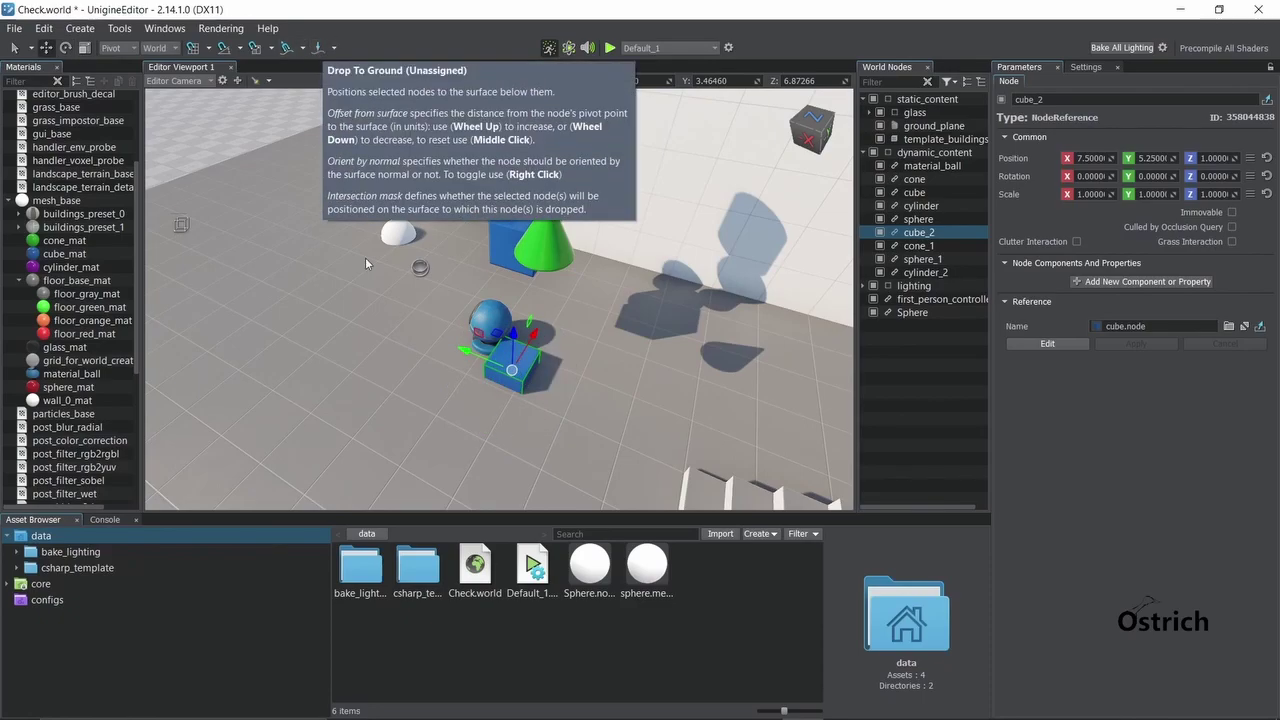
pyautogui.moveTo(512, 350); pyautogui.dragTo(508, 58)
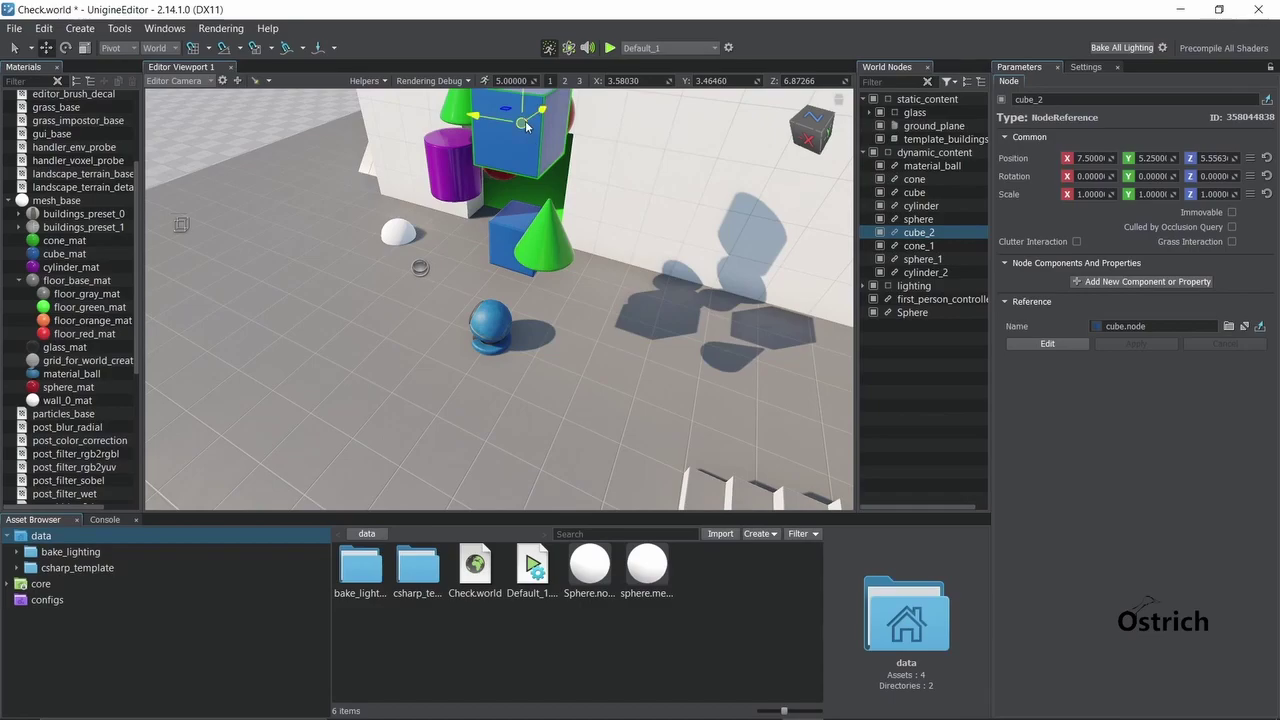
pyautogui.click(322, 49)
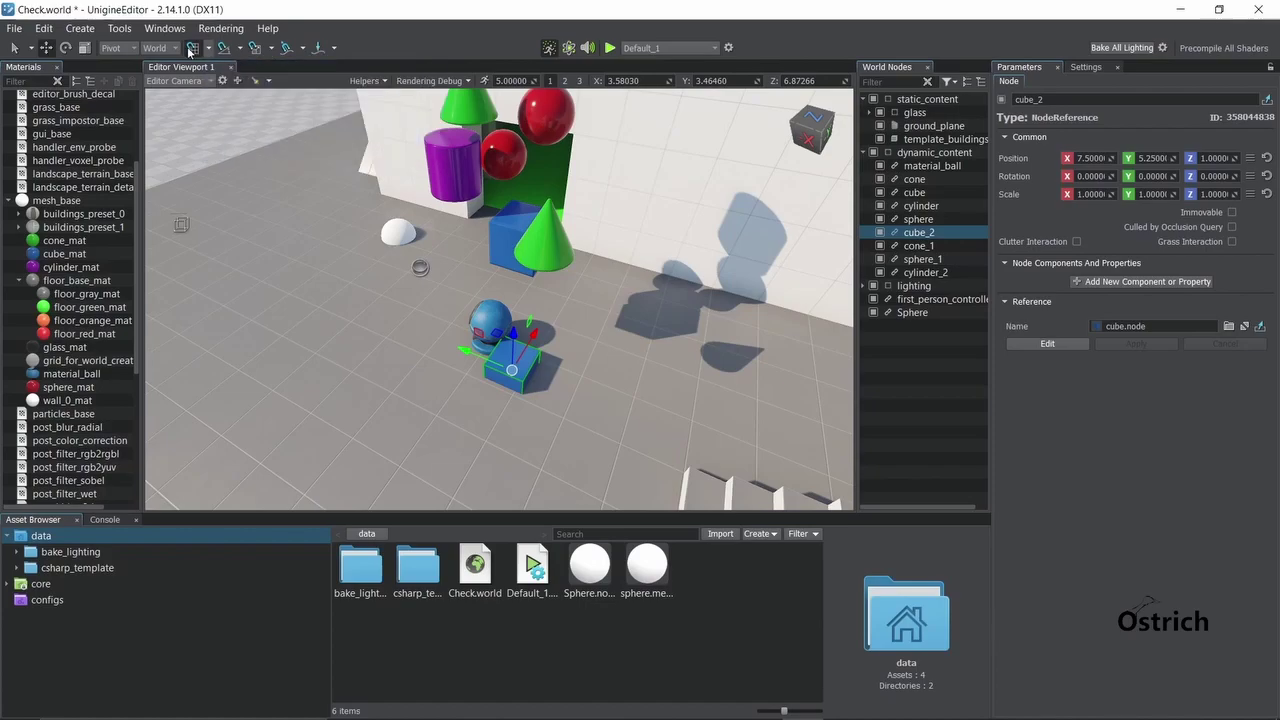
# Slide cube_2 along Y past the sphere to about 7.5569 and turn the view toward the wall
pyautogui.moveTo(483, 351); pyautogui.dragTo(384, 312)
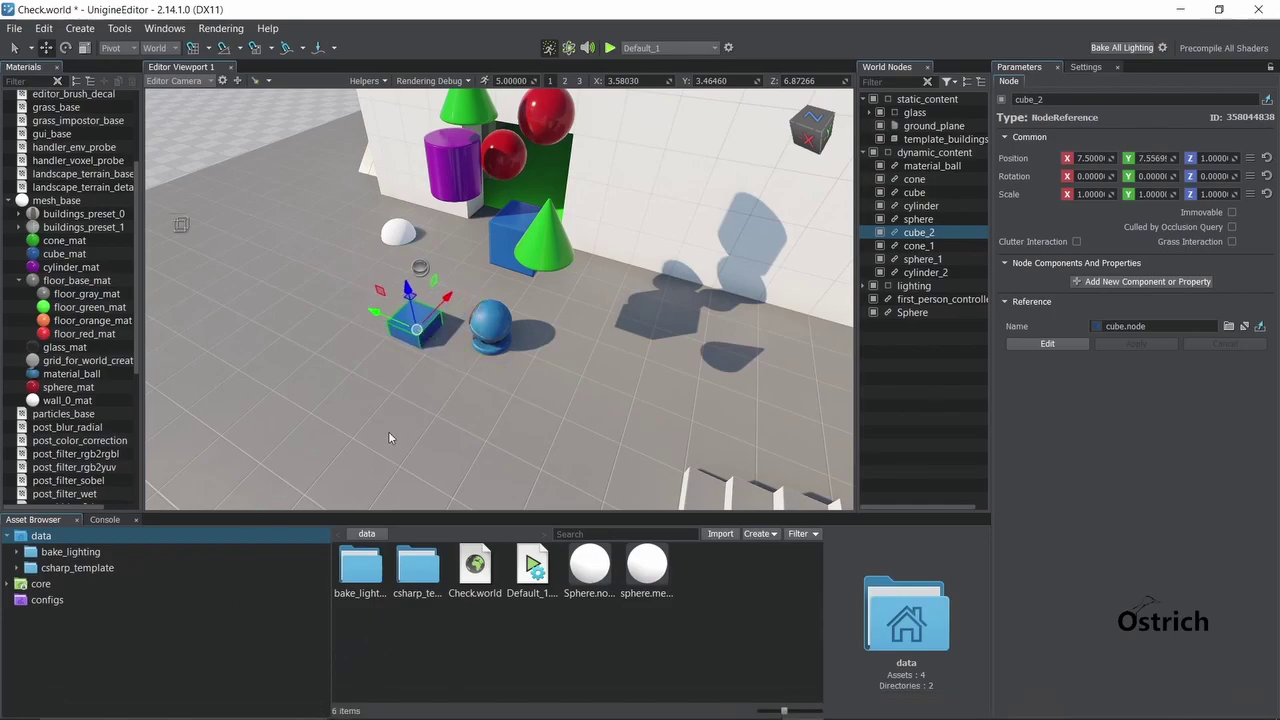
pyautogui.moveTo(426, 403); pyautogui.dragTo(362, 357, button='right')
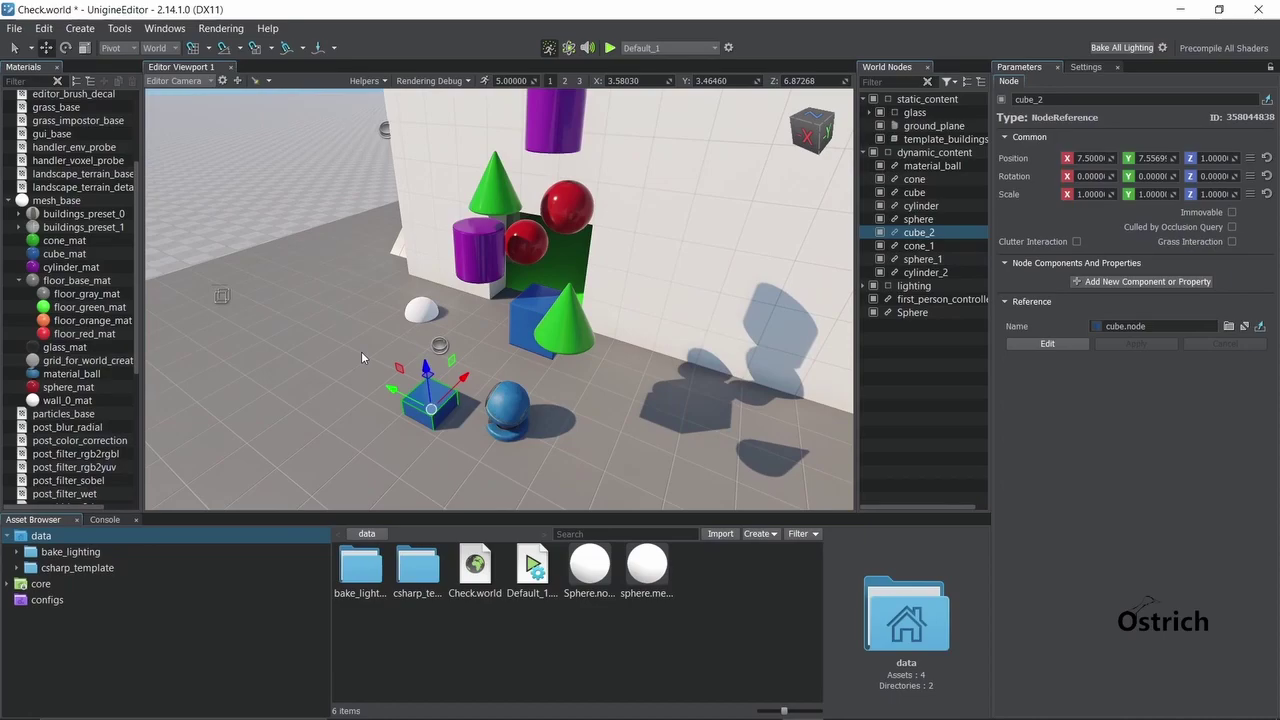
# Cycle through rotate, move and scale gizmos, then switch to the plain Select tool
pyautogui.click(65, 47)
pyautogui.click(46, 47)
pyautogui.click(65, 47)
pyautogui.click(86, 48)
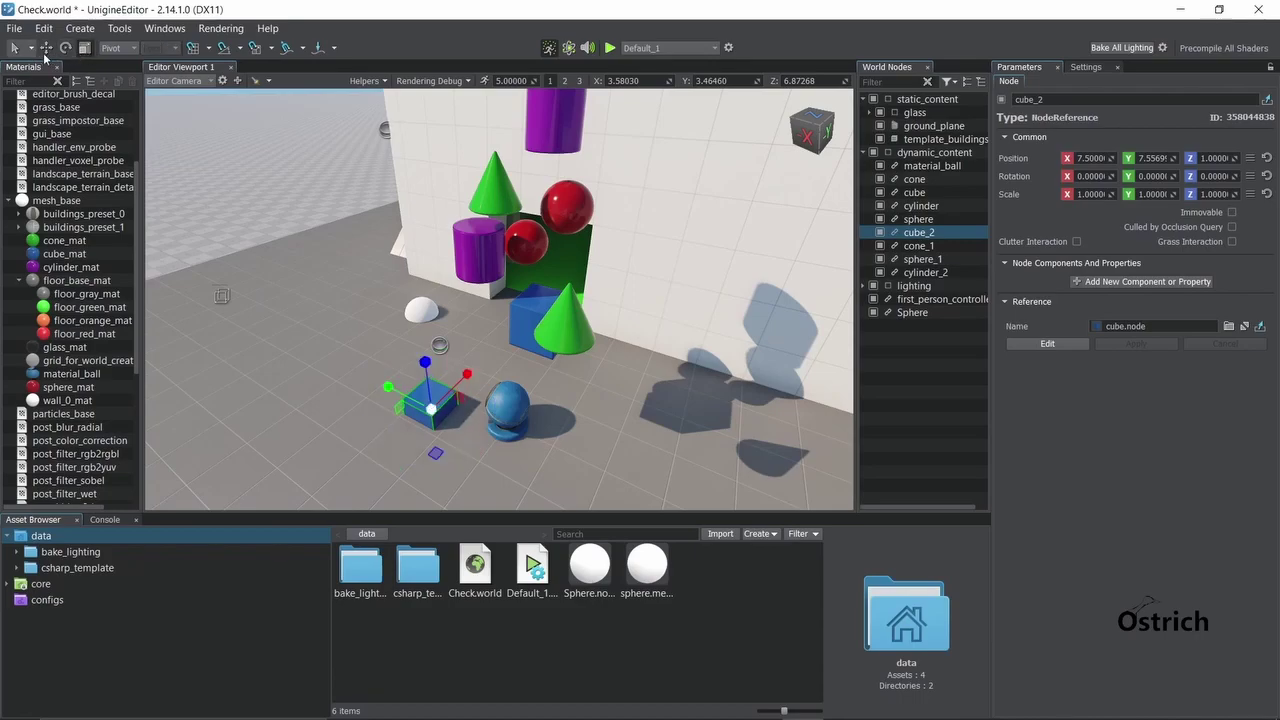
pyautogui.click(13, 48)
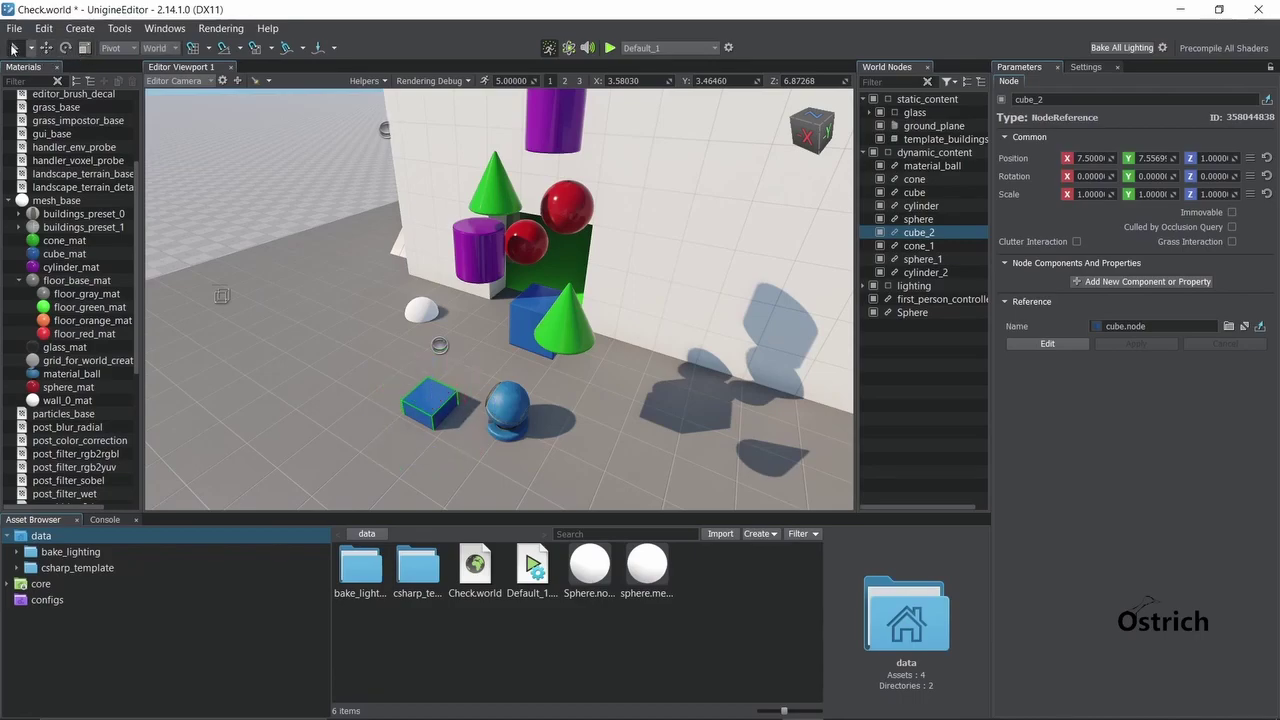
pyautogui.click(31, 47)
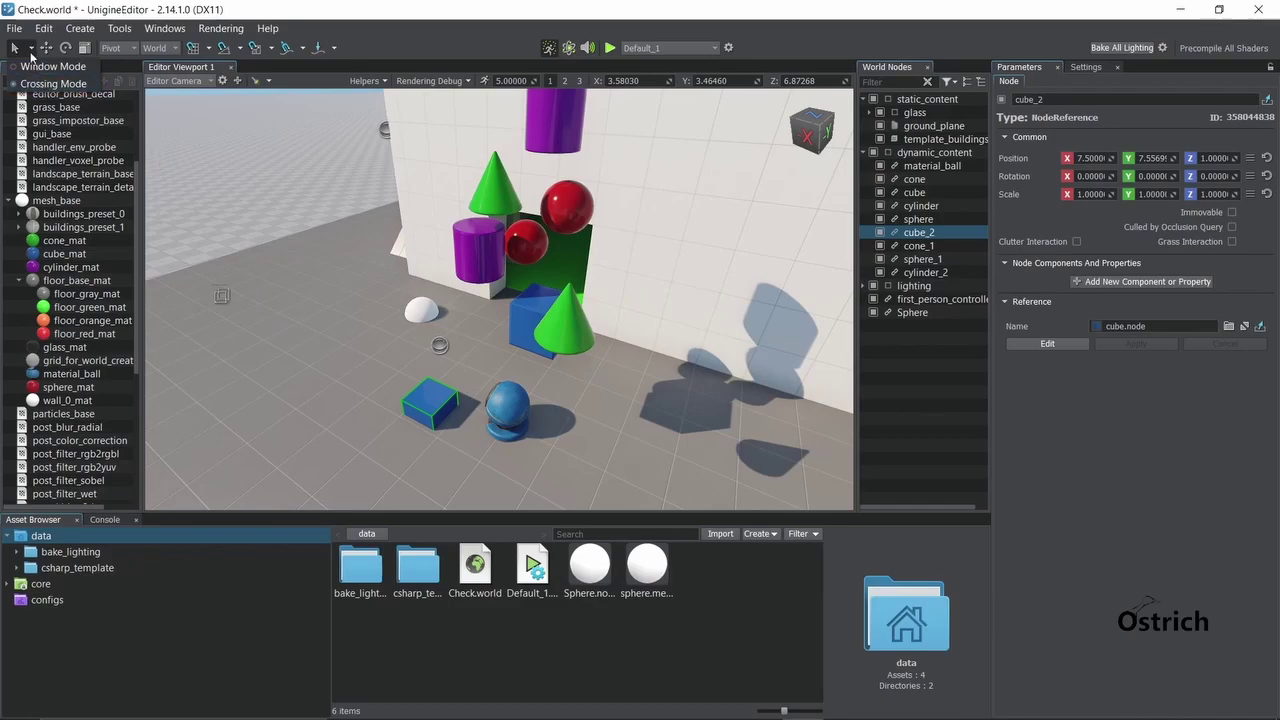
pyautogui.click(311, 182)
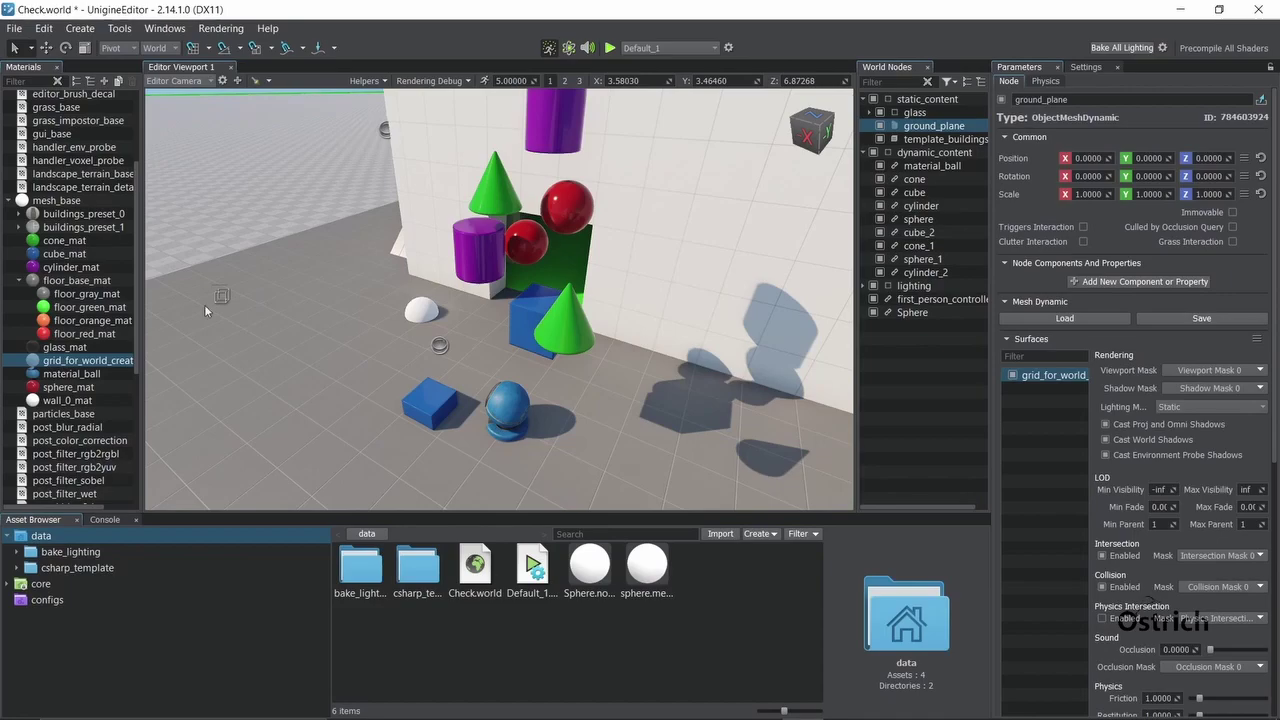
pyautogui.click(323, 263)
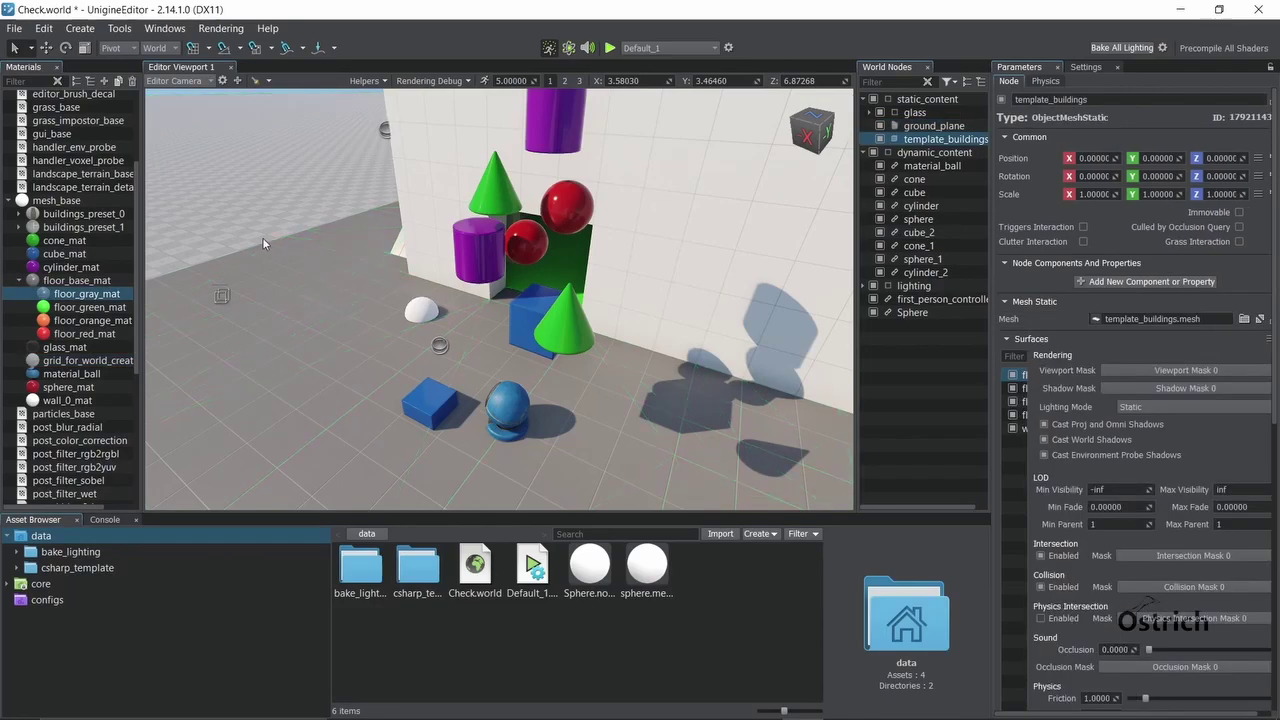
# Face the wall head-on and box-select the shapes in Window Mode, then Crossing Mode
pyautogui.moveTo(263, 243); pyautogui.dragTo(469, 245, button='right')
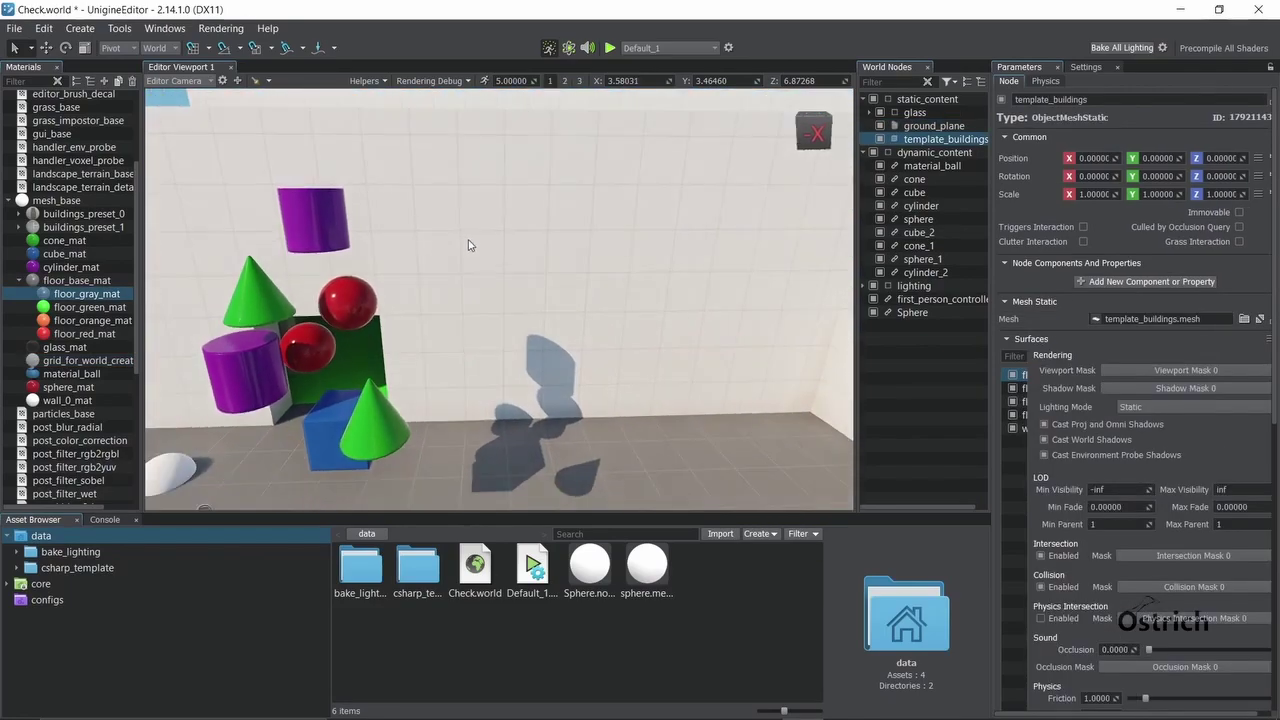
pyautogui.click(345, 177)
pyautogui.click(345, 300)
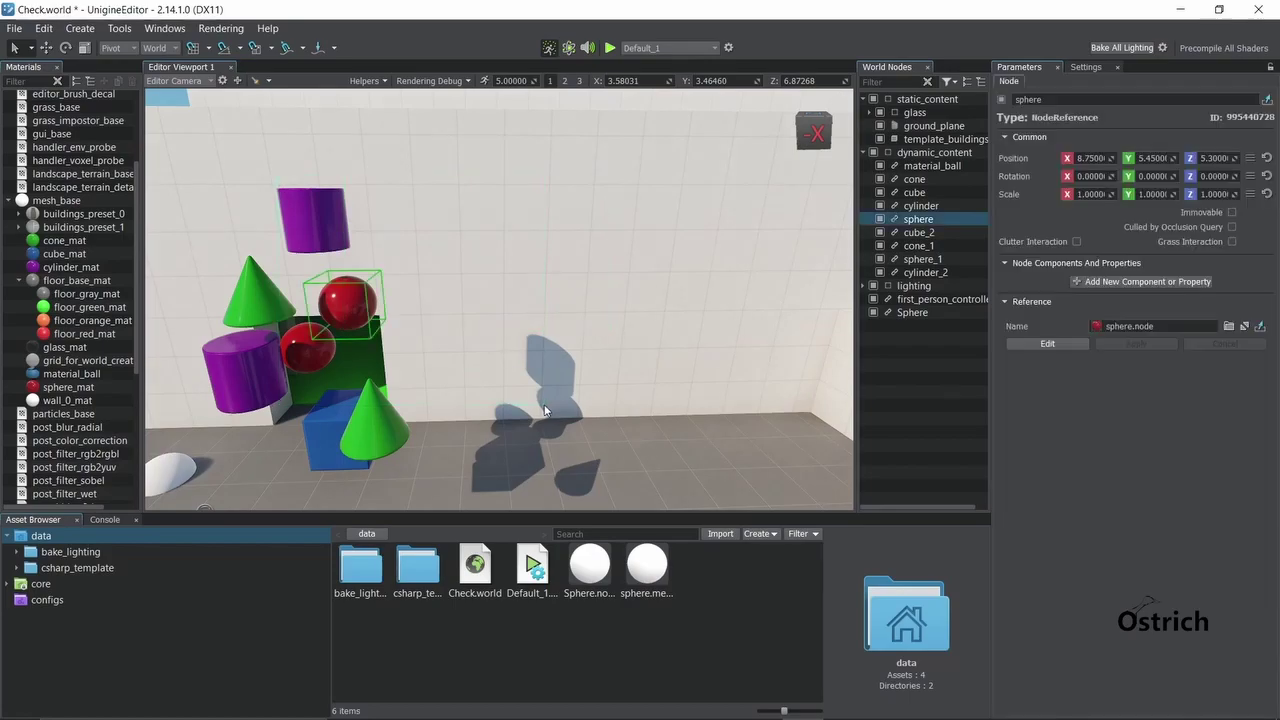
pyautogui.click(31, 48)
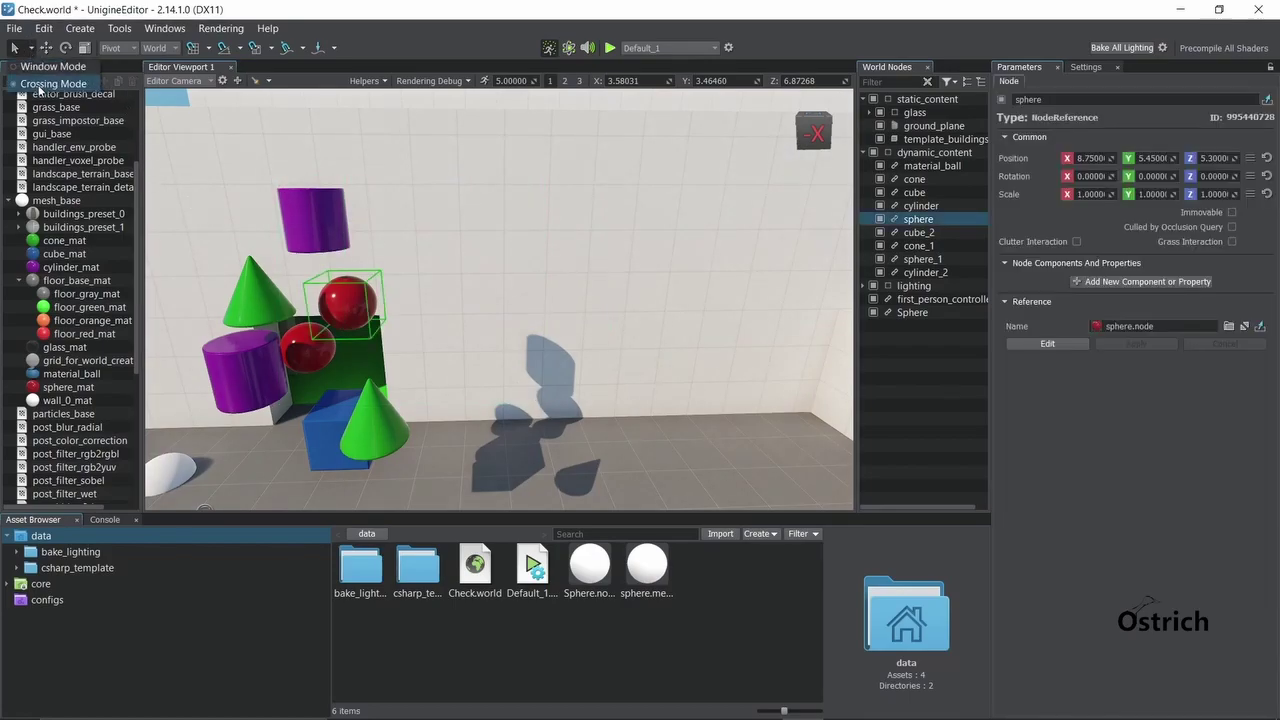
pyautogui.click(45, 85)
pyautogui.moveTo(530, 103); pyautogui.dragTo(340, 455)
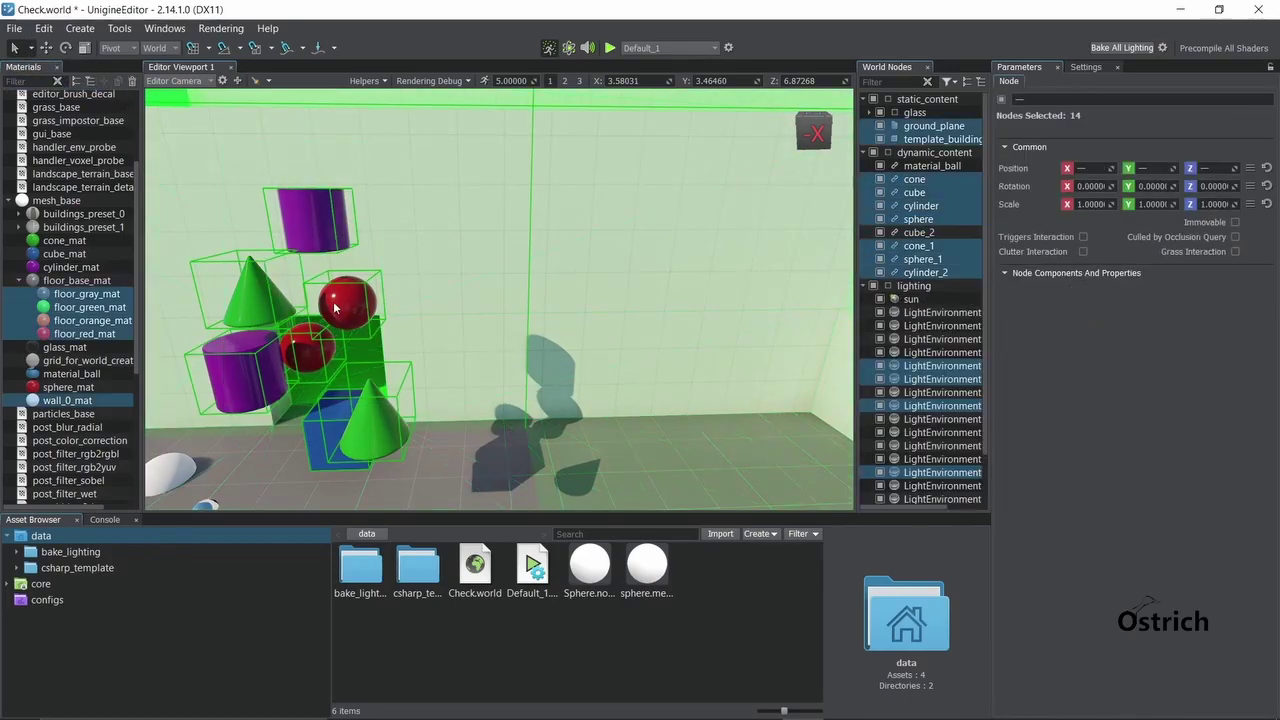
pyautogui.click(322, 430)
pyautogui.hotkey('ctrl', 'z')
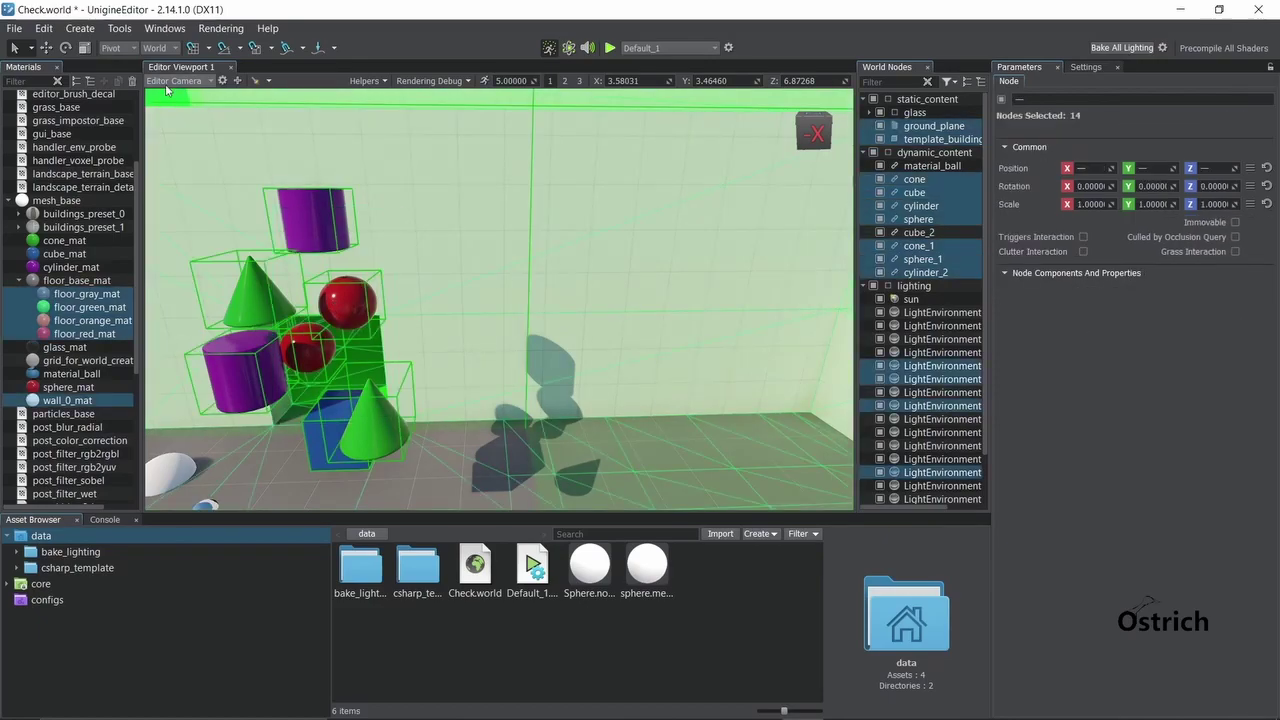
pyautogui.click(31, 48)
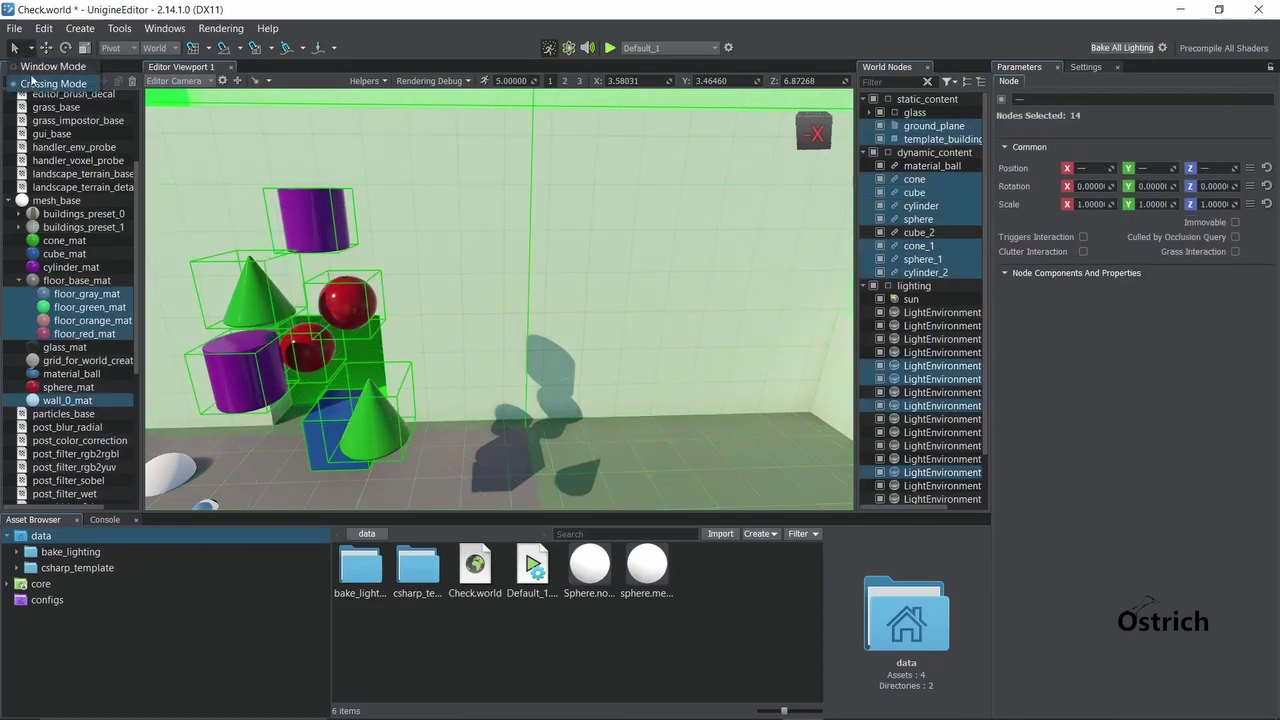
pyautogui.moveTo(397, 142); pyautogui.dragTo(245, 268)
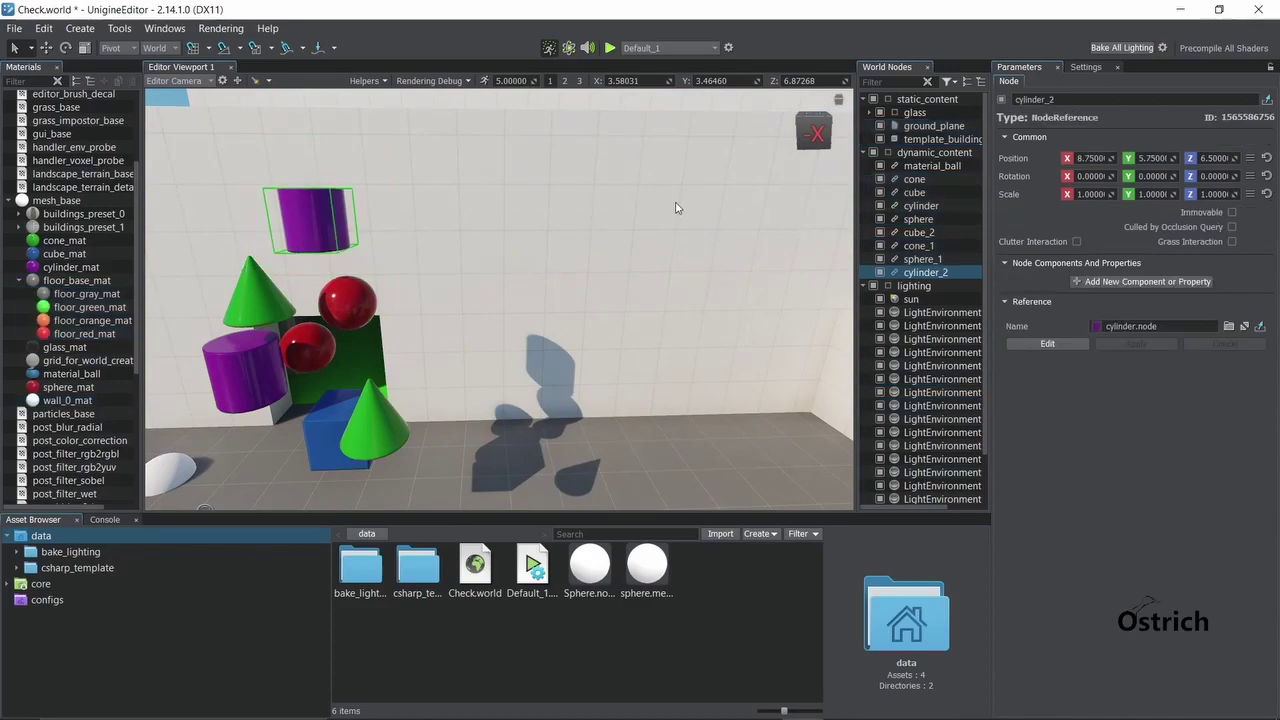
pyautogui.click(12, 28)
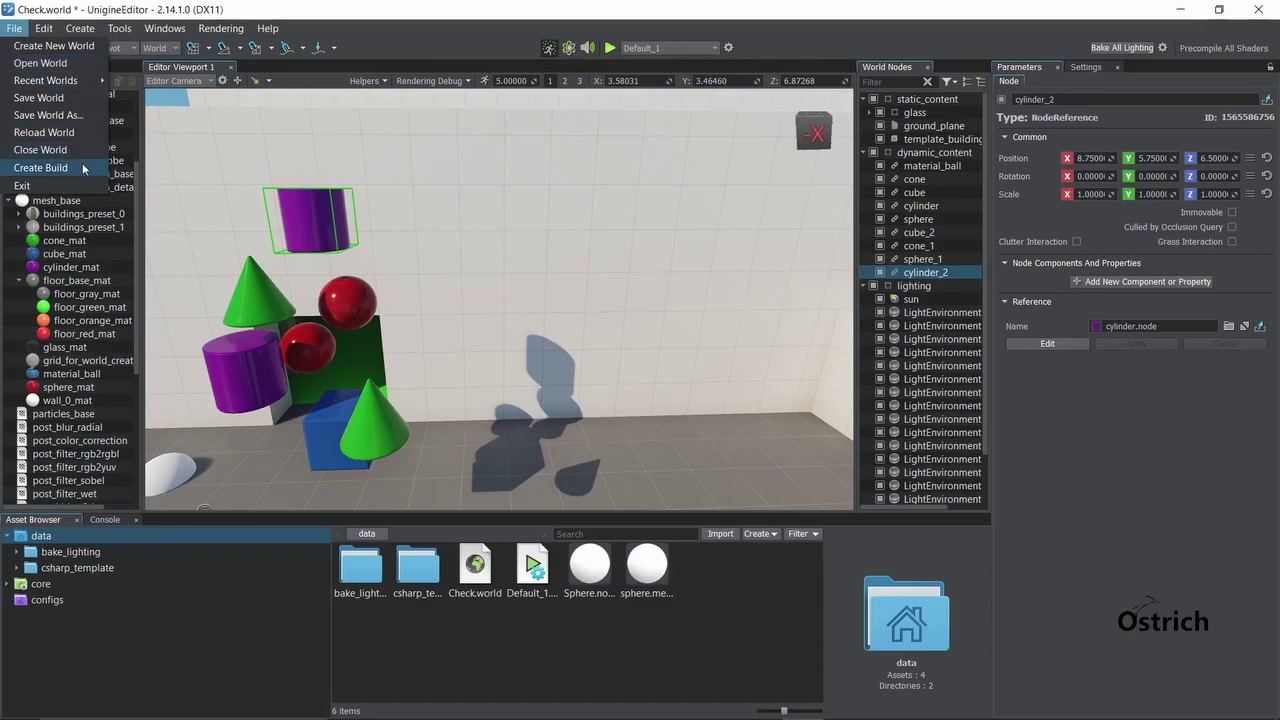
pyautogui.moveTo(41, 32)
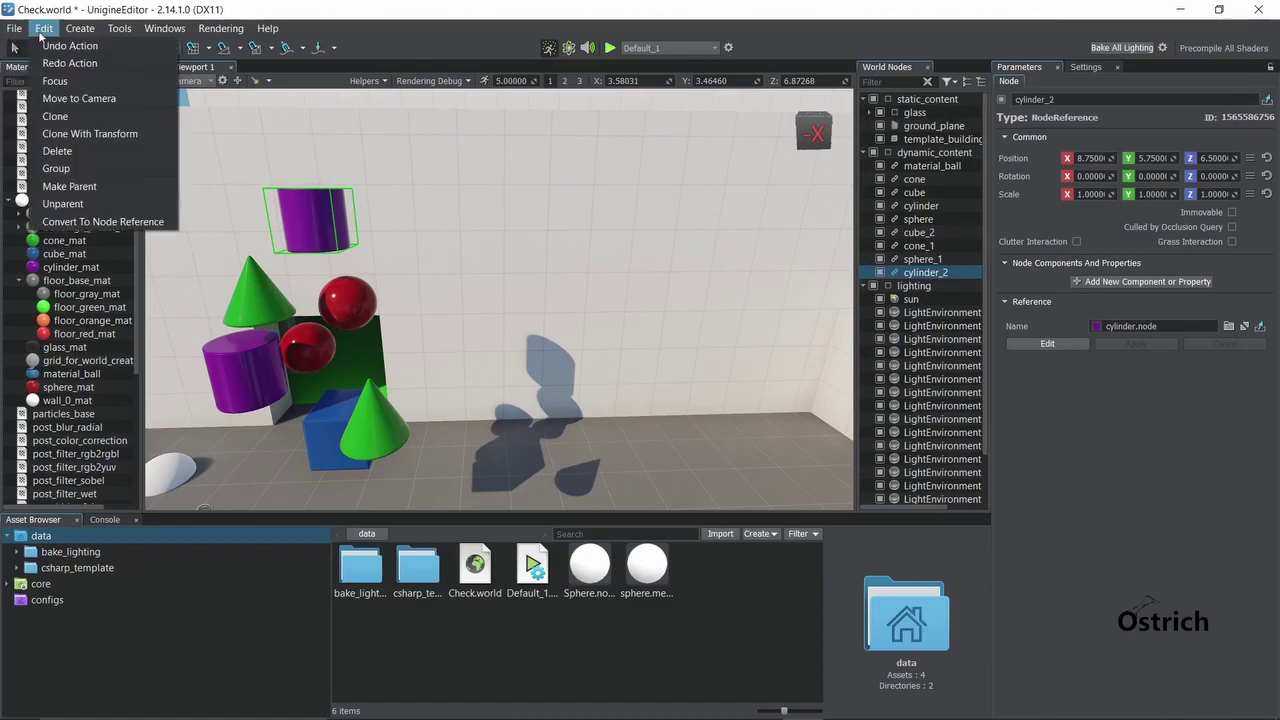
pyautogui.click(306, 245)
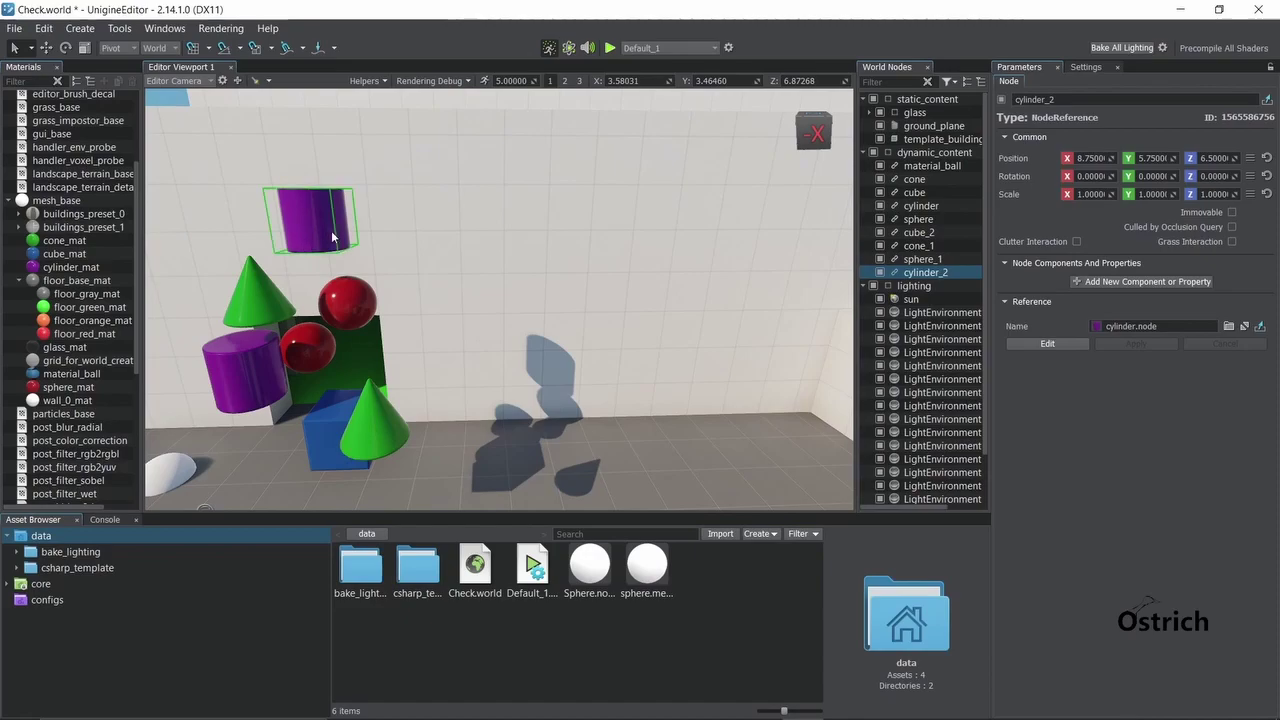
pyautogui.moveTo(264, 222); pyautogui.dragTo(373, 222)
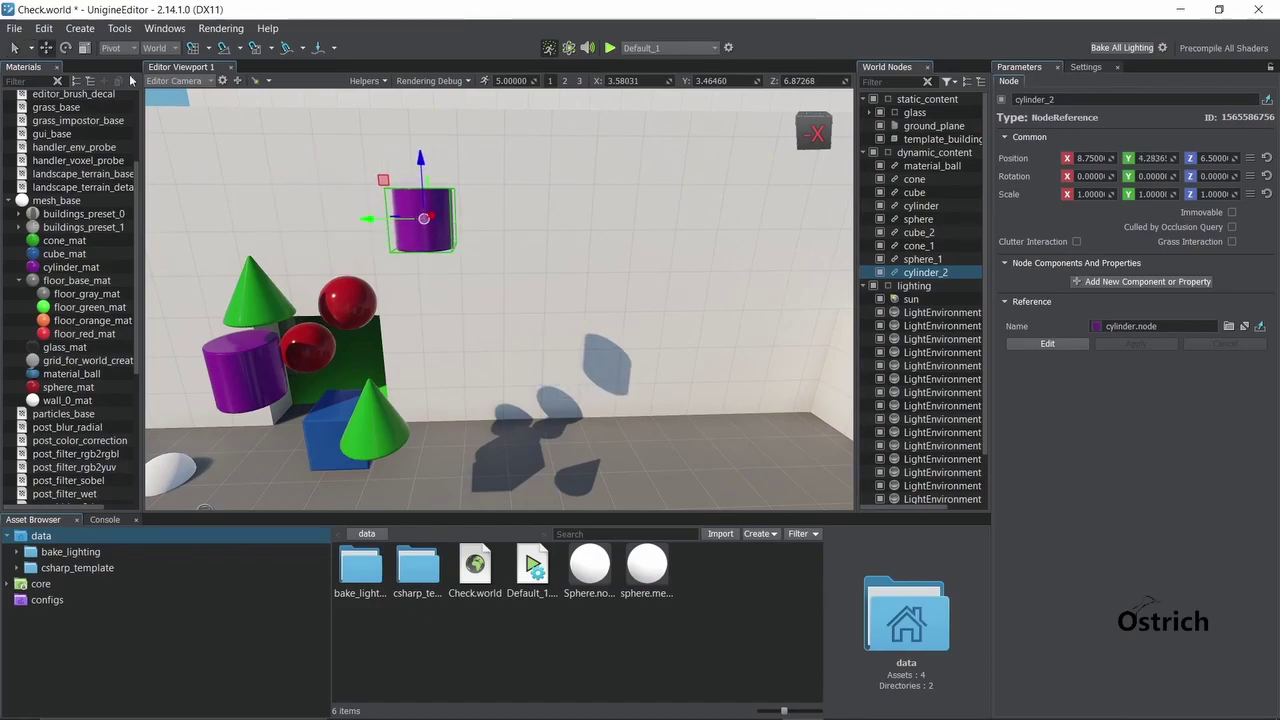
pyautogui.click(41, 30)
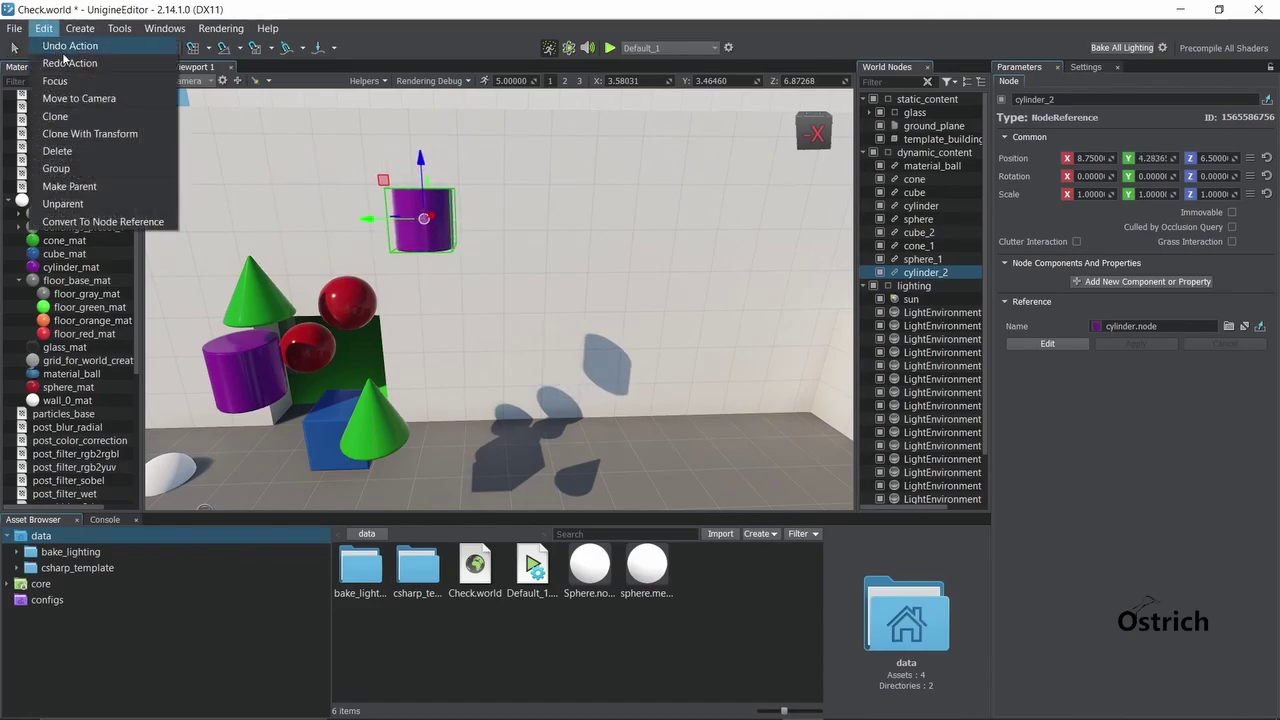
pyautogui.click(72, 47)
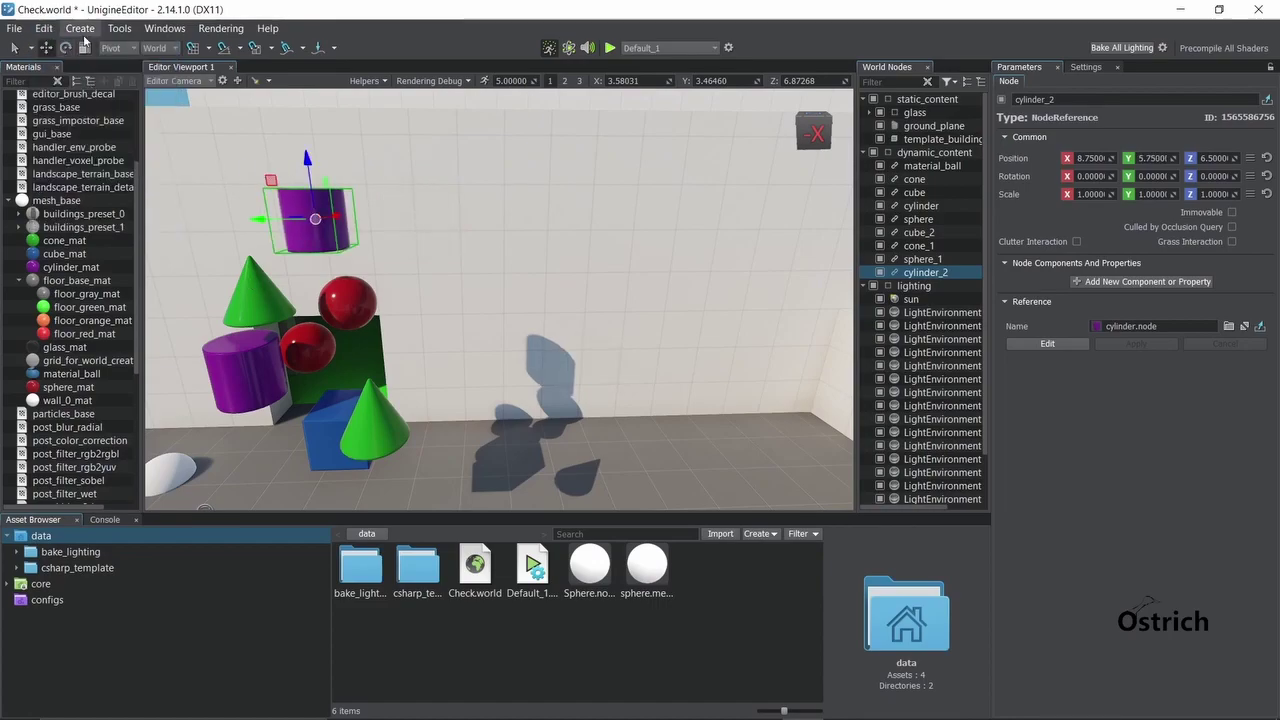
pyautogui.click(44, 28)
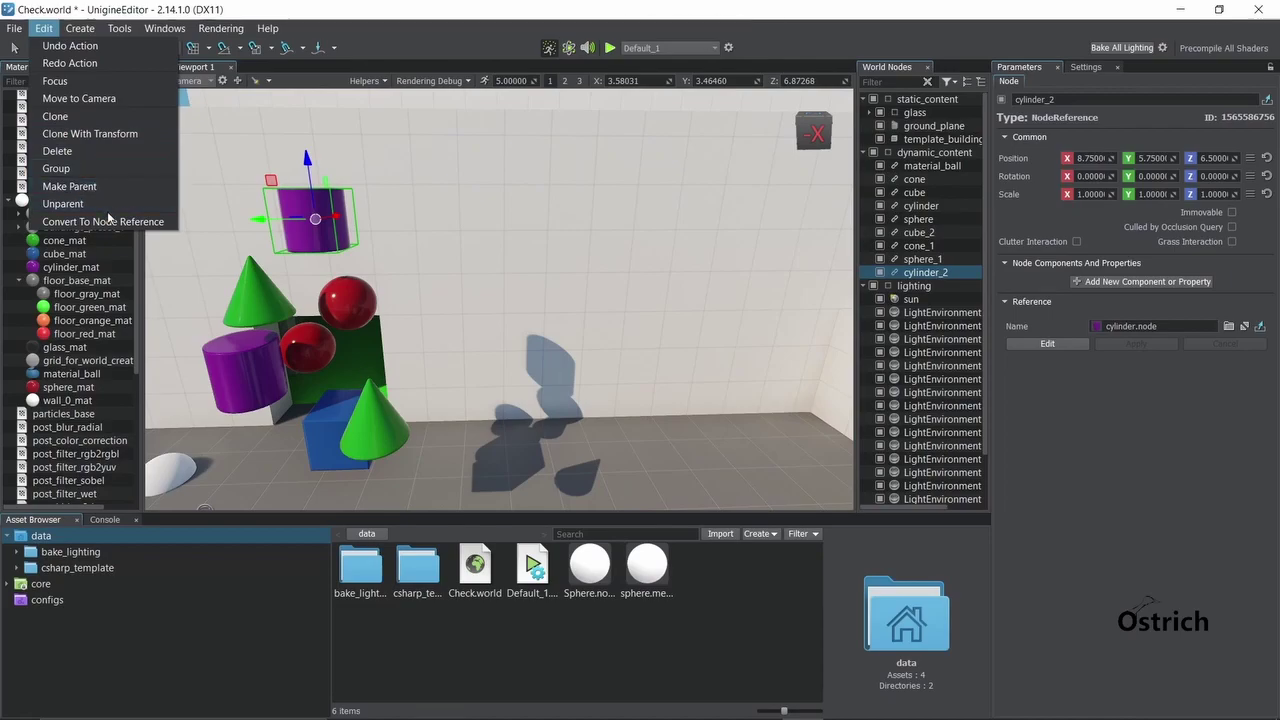
pyautogui.click(110, 29)
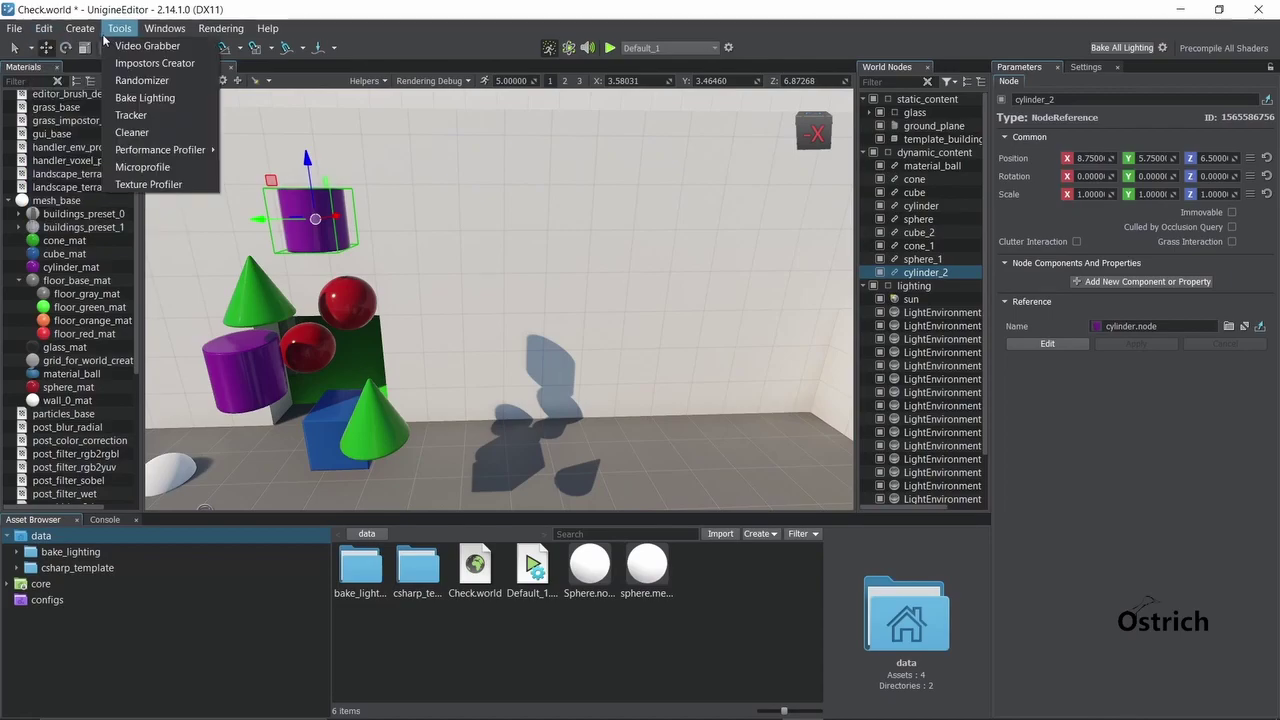
pyautogui.moveTo(85, 35)
pyautogui.click(44, 28)
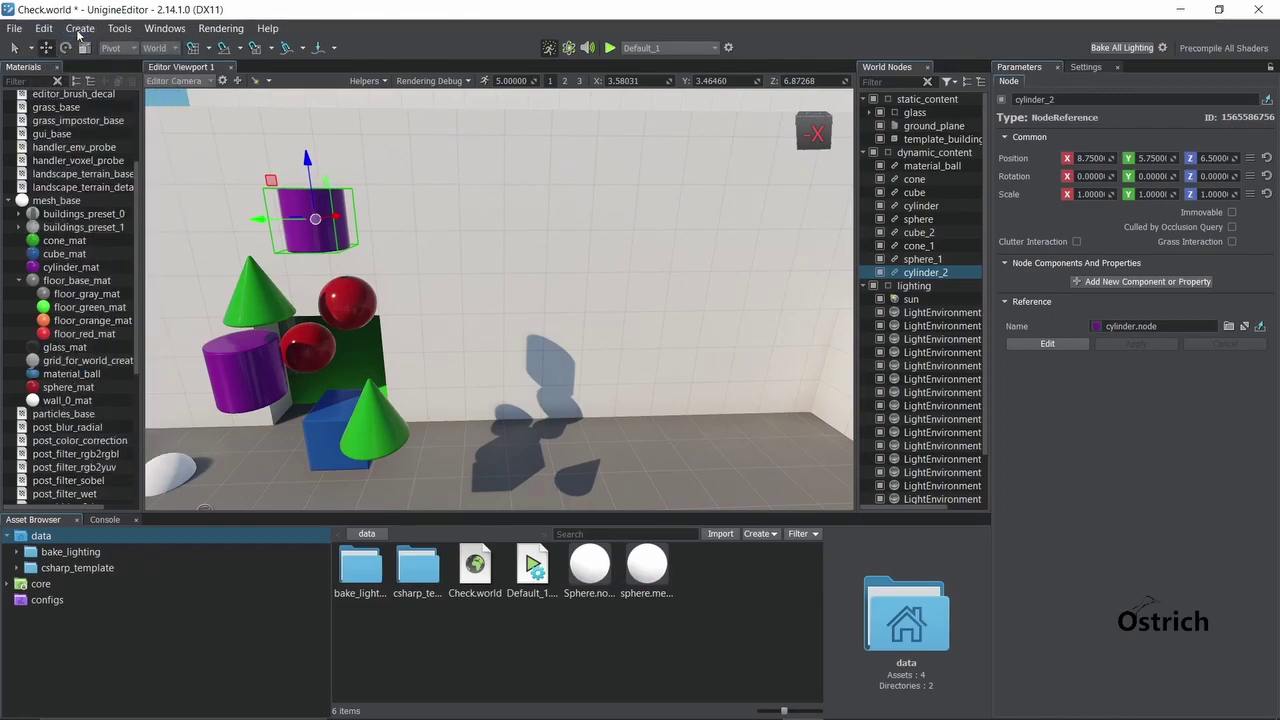
pyautogui.click(72, 30)
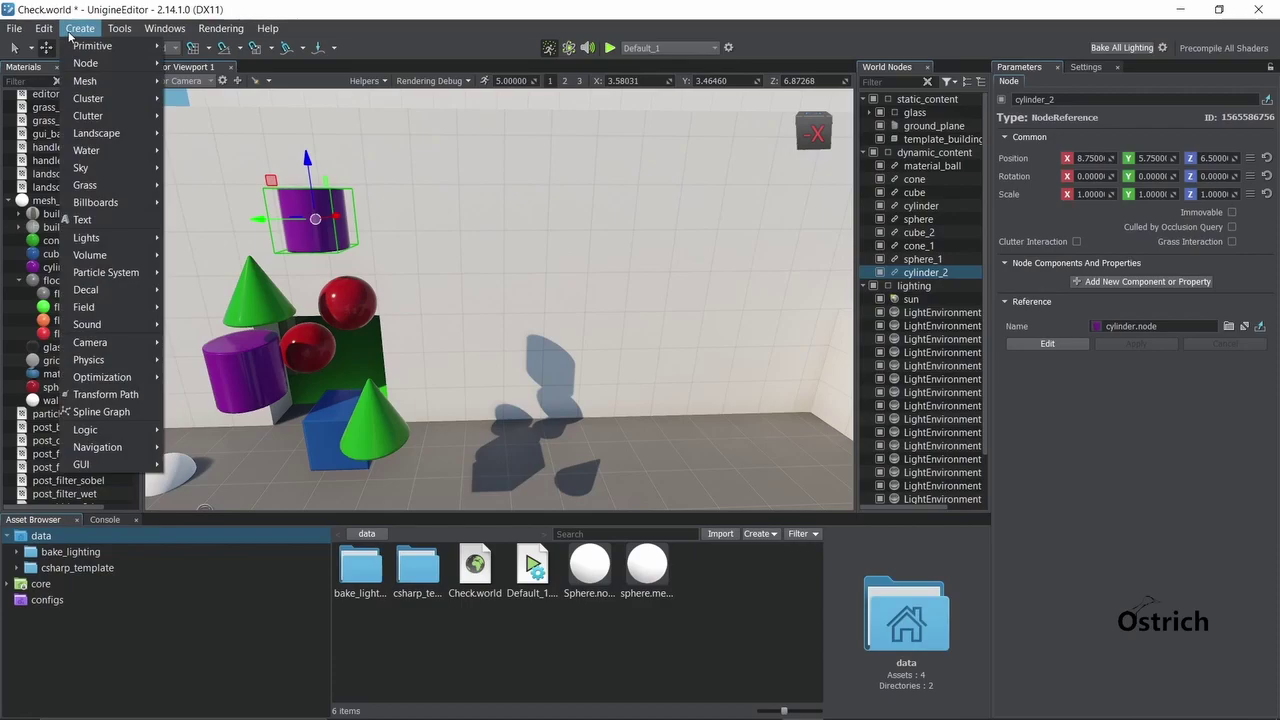
pyautogui.click(70, 35)
# Add an ObjectWaterGlobal ocean via Create > Water > Global in the viewport context menu
pyautogui.click(531, 336)
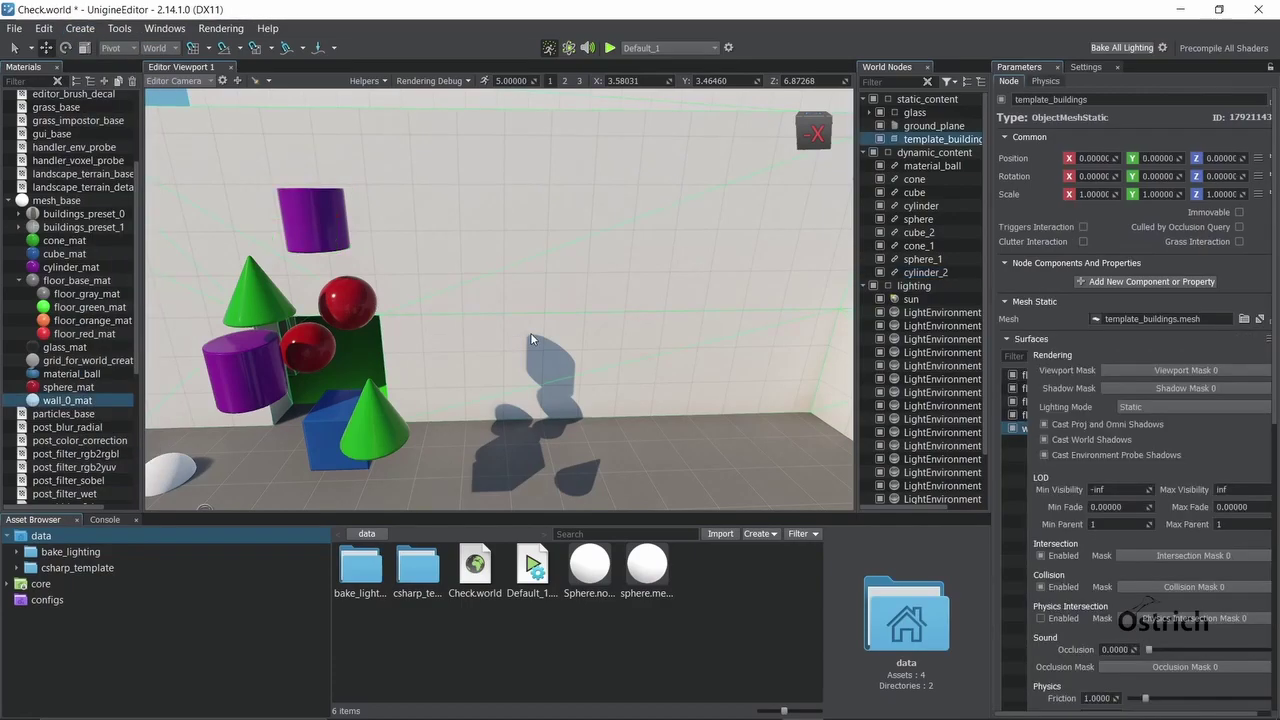
pyautogui.rightClick(531, 336)
pyautogui.moveTo(582, 343)
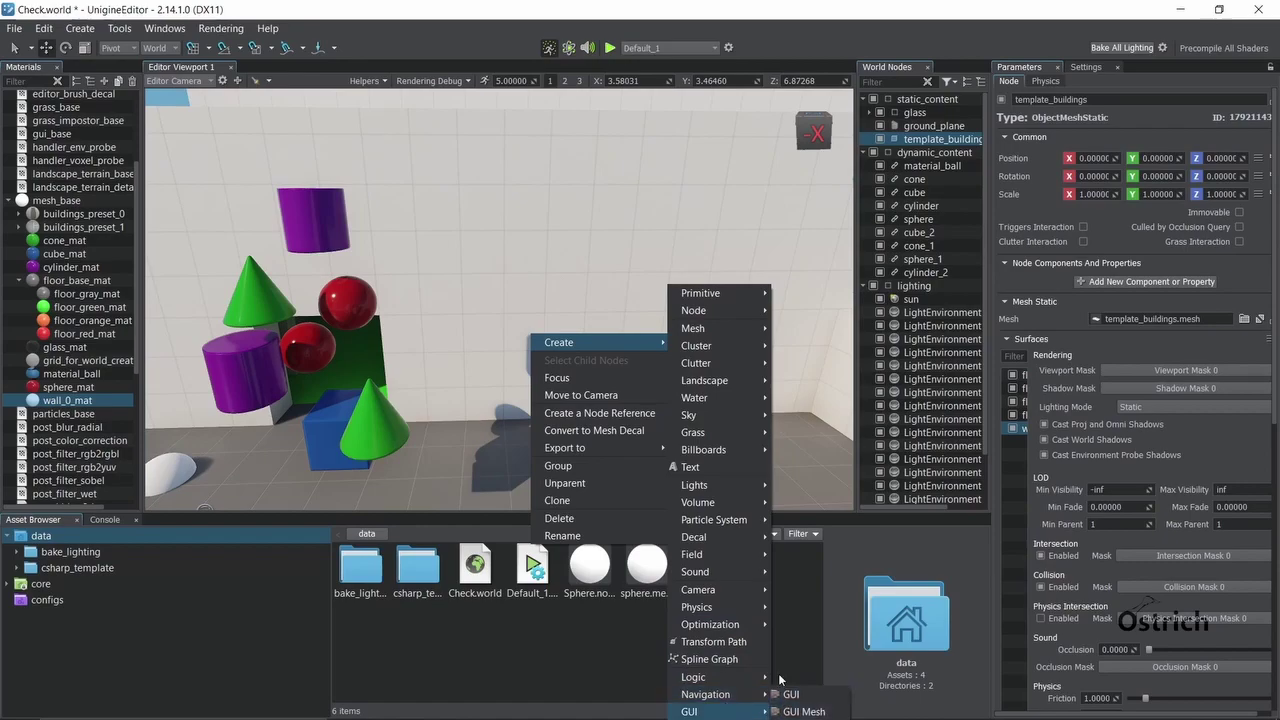
pyautogui.click(569, 285)
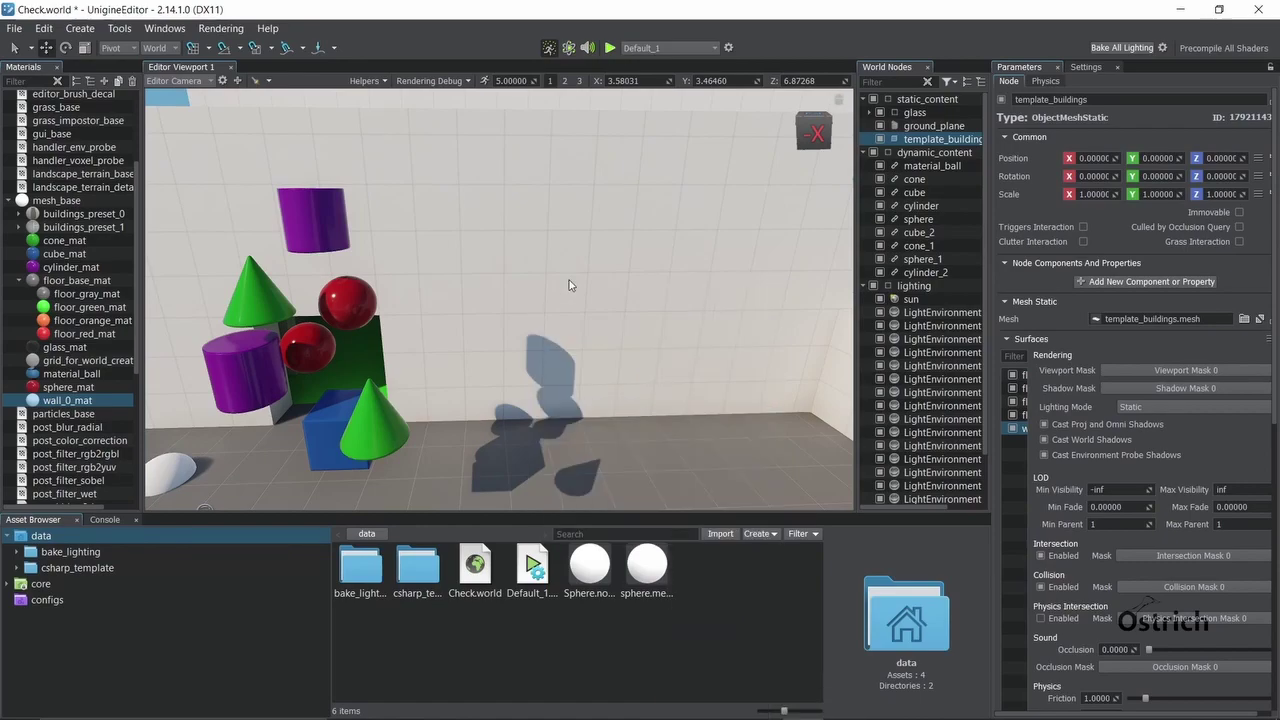
pyautogui.moveTo(569, 285); pyautogui.dragTo(374, 309, button='right')
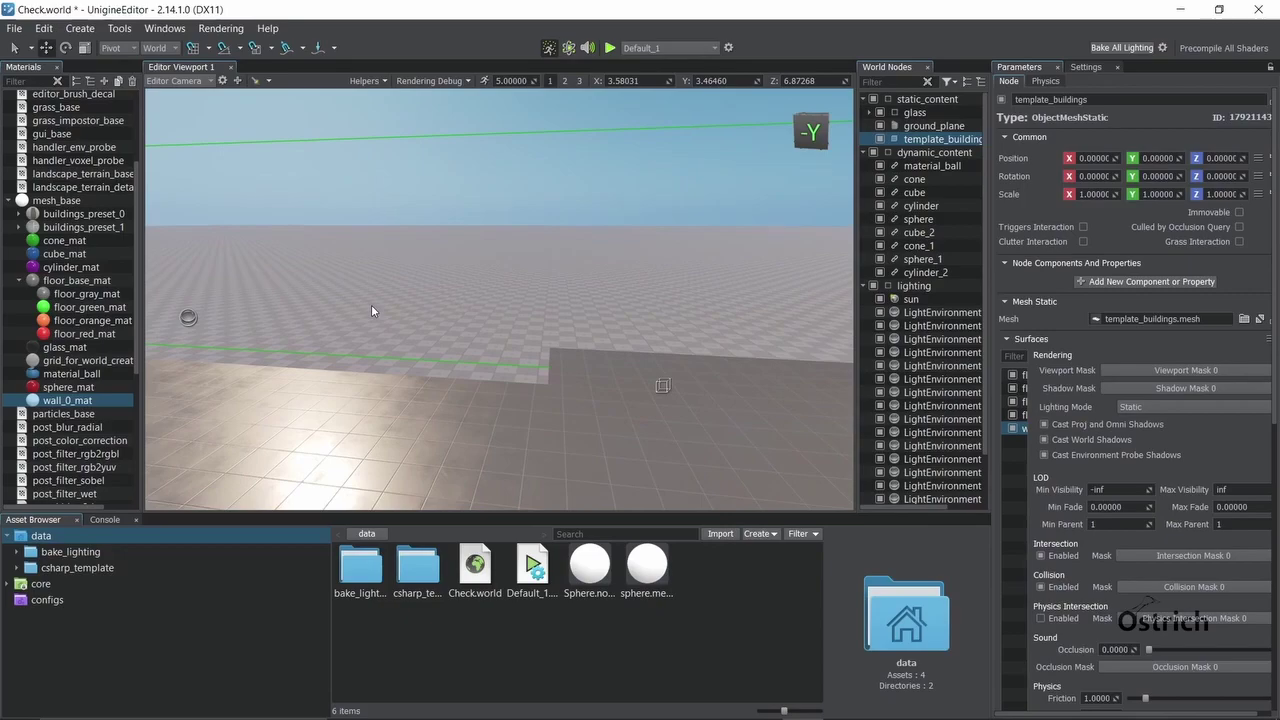
pyautogui.click(425, 211)
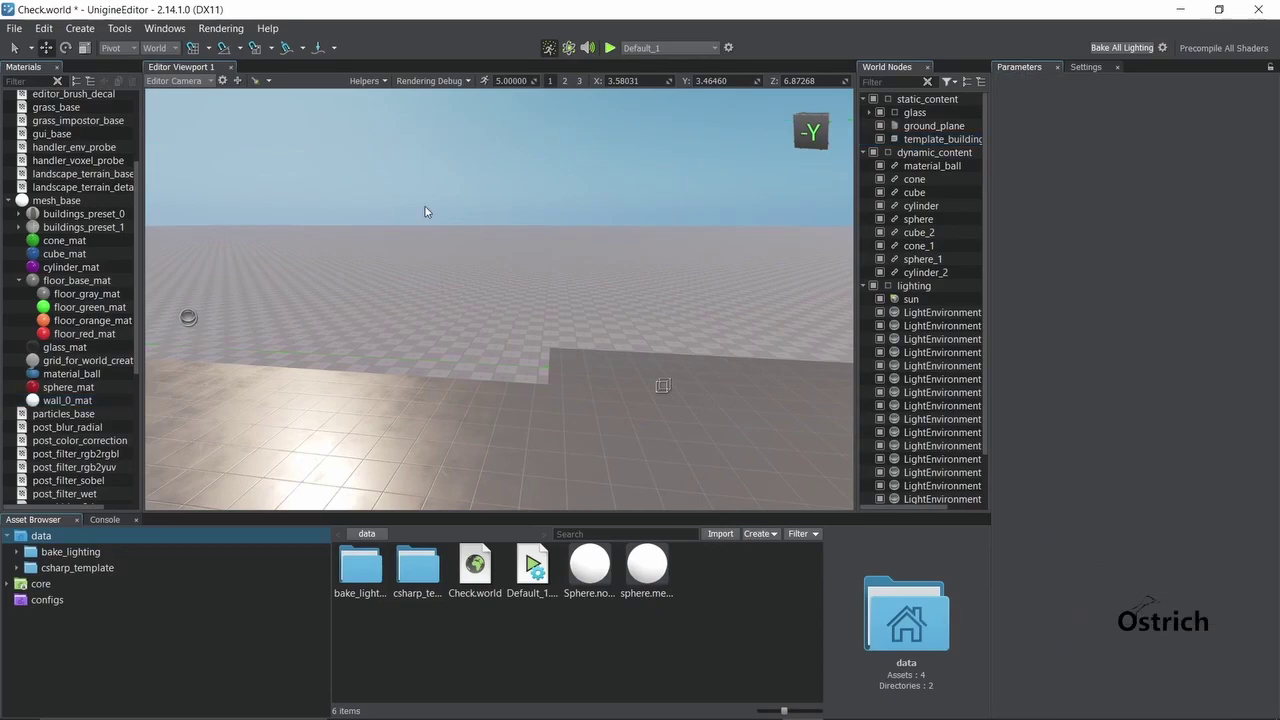
pyautogui.rightClick(425, 211)
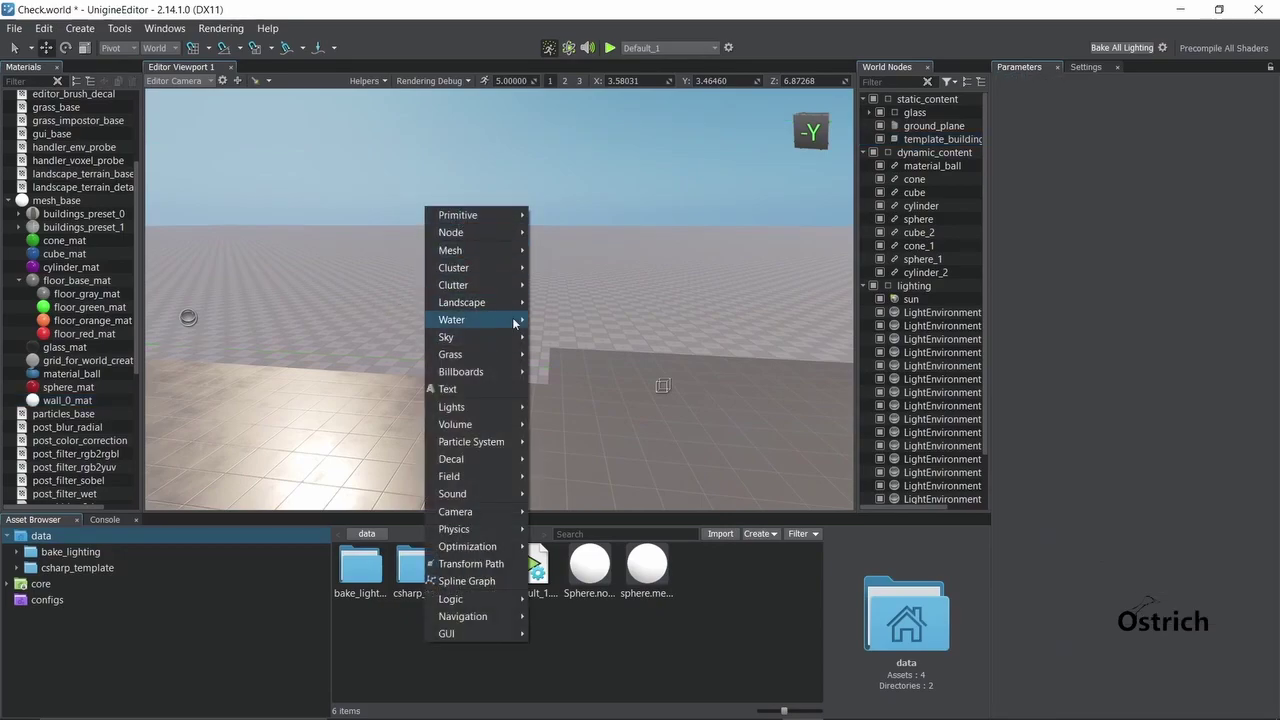
pyautogui.moveTo(516, 323)
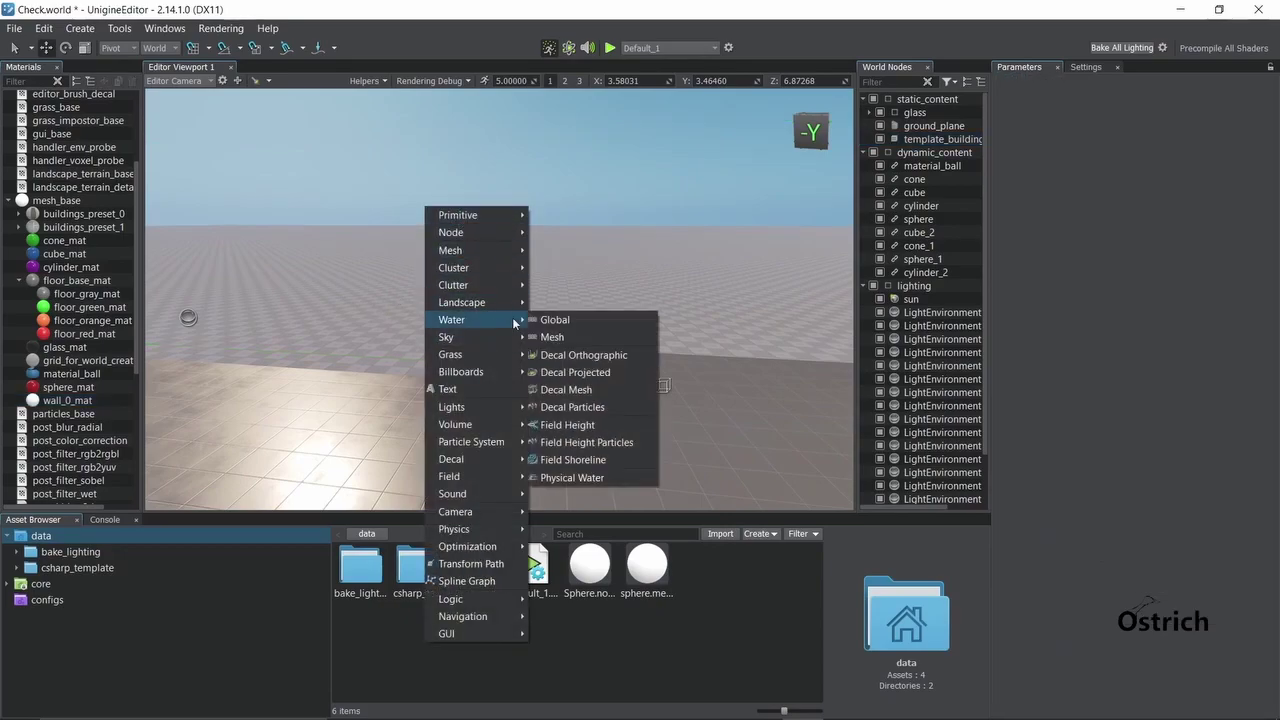
pyautogui.click(600, 320)
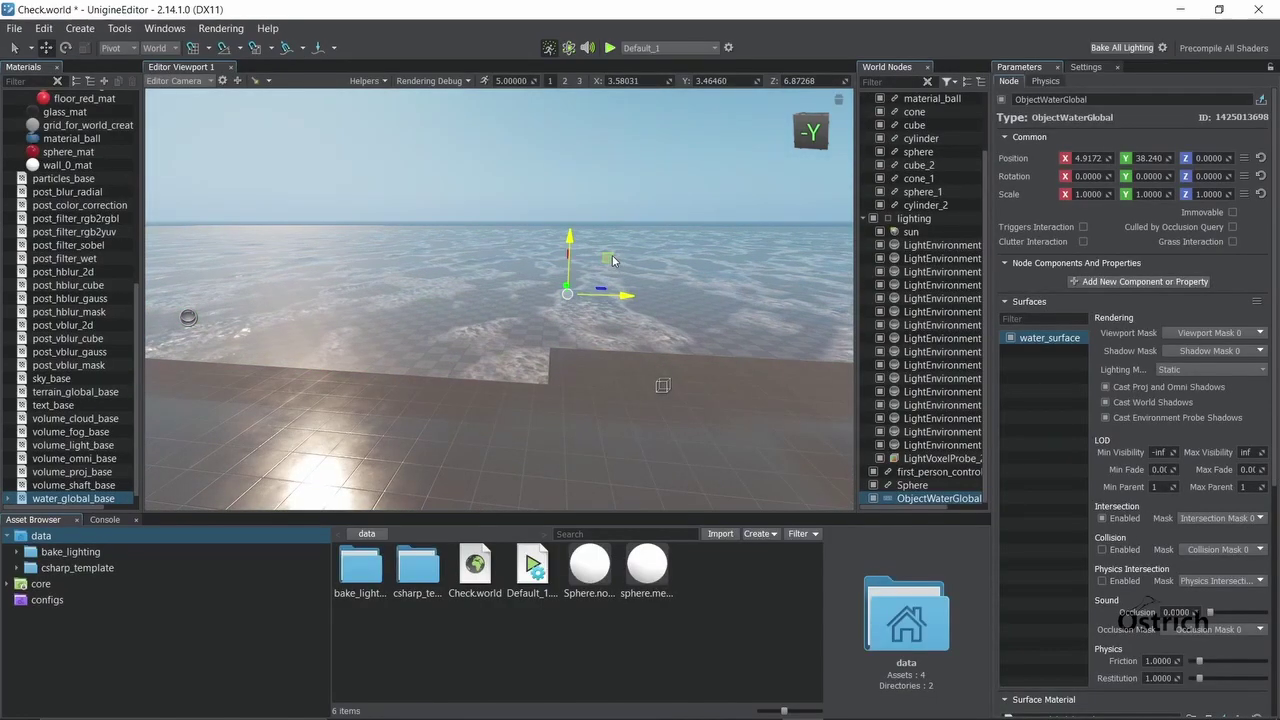
# Raise the ObjectWaterGlobal to a height of about 0.58 with the Z gizmo, then deselect it
pyautogui.moveTo(568, 249)
pyautogui.mouseDown()
pyautogui.moveTo(574, 213)
pyautogui.moveTo(582, 243)
pyautogui.mouseUp()
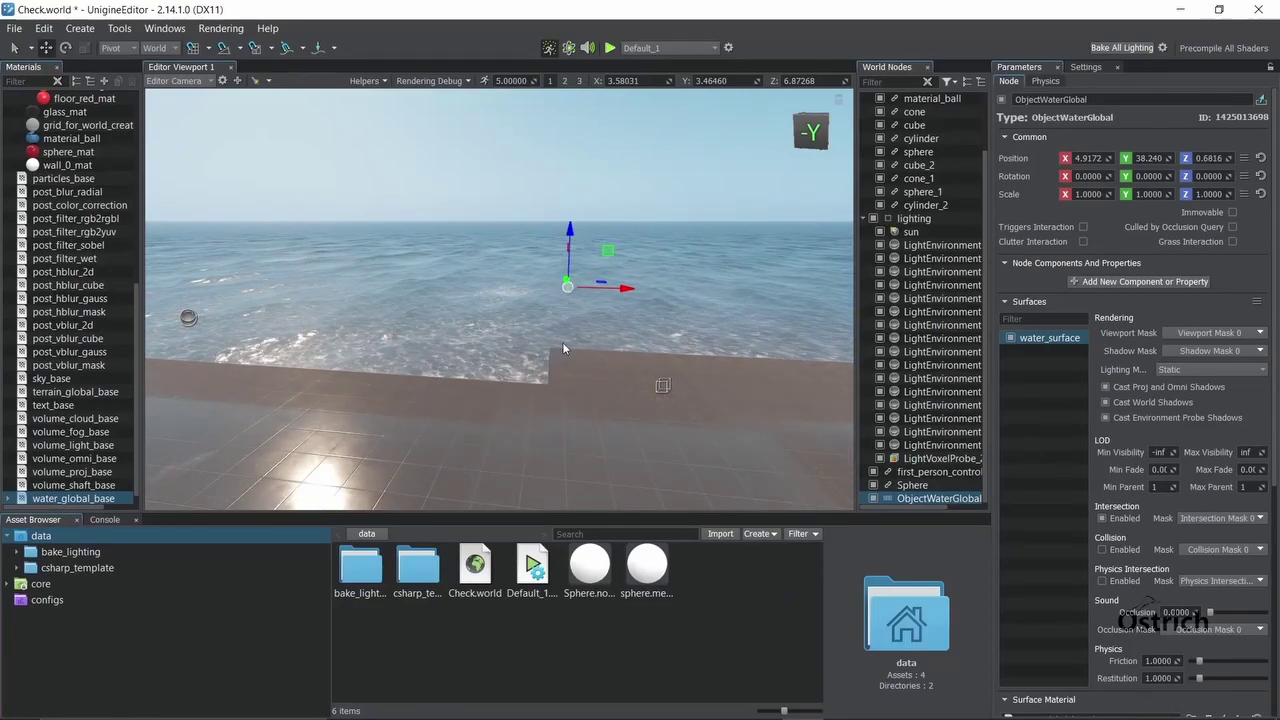
pyautogui.moveTo(562, 342); pyautogui.dragTo(520, 375, button='right')
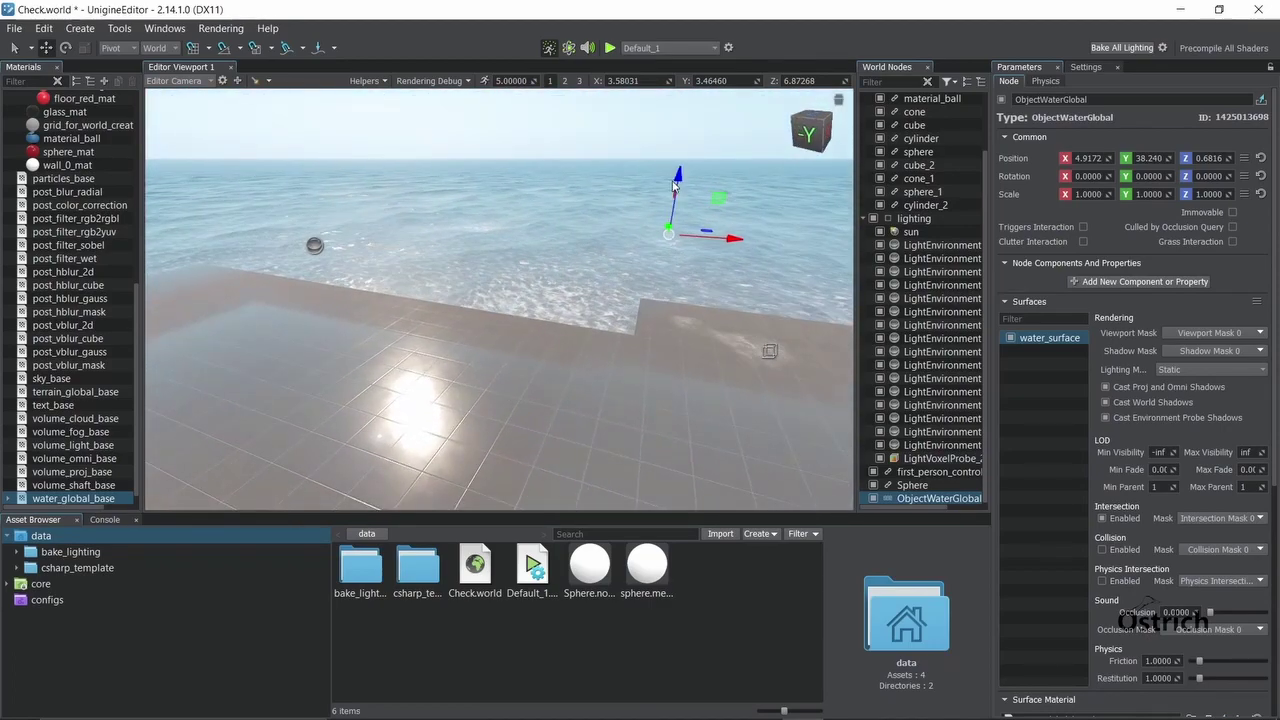
pyautogui.click(677, 188)
pyautogui.click(677, 190)
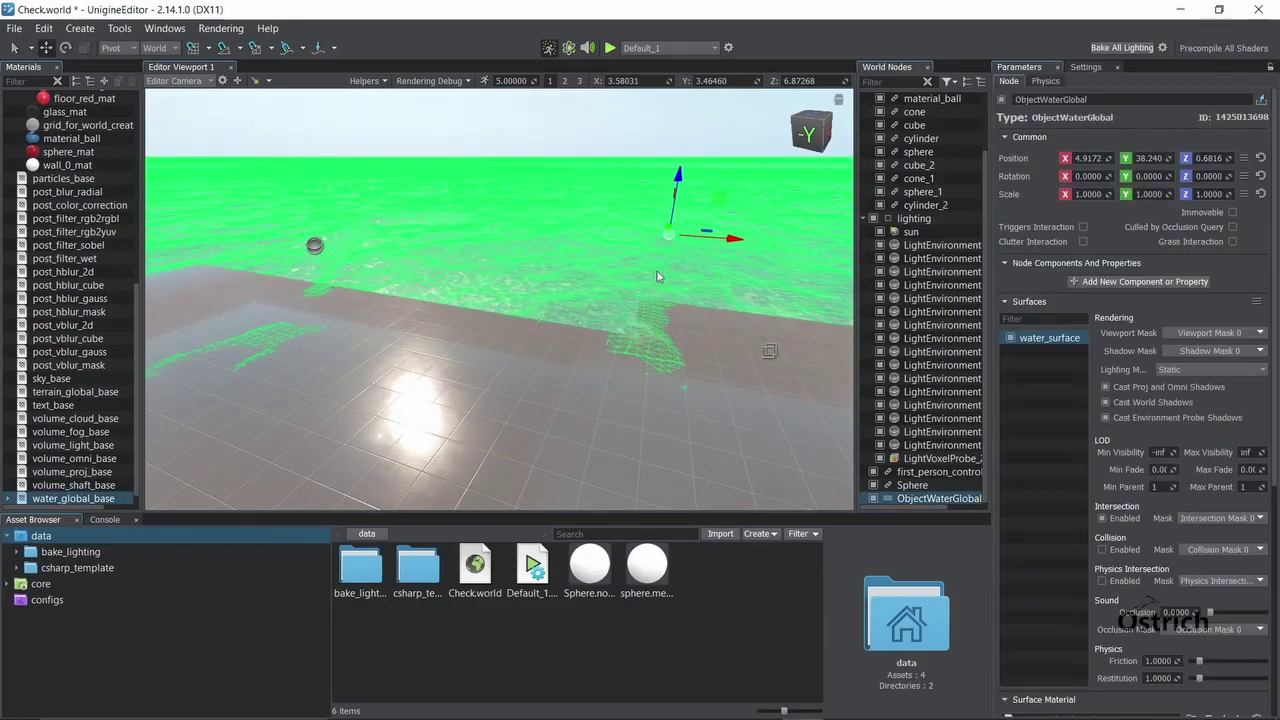
pyautogui.moveTo(675, 200); pyautogui.dragTo(676, 190)
pyautogui.moveTo(676, 190); pyautogui.dragTo(480, 406, button='right')
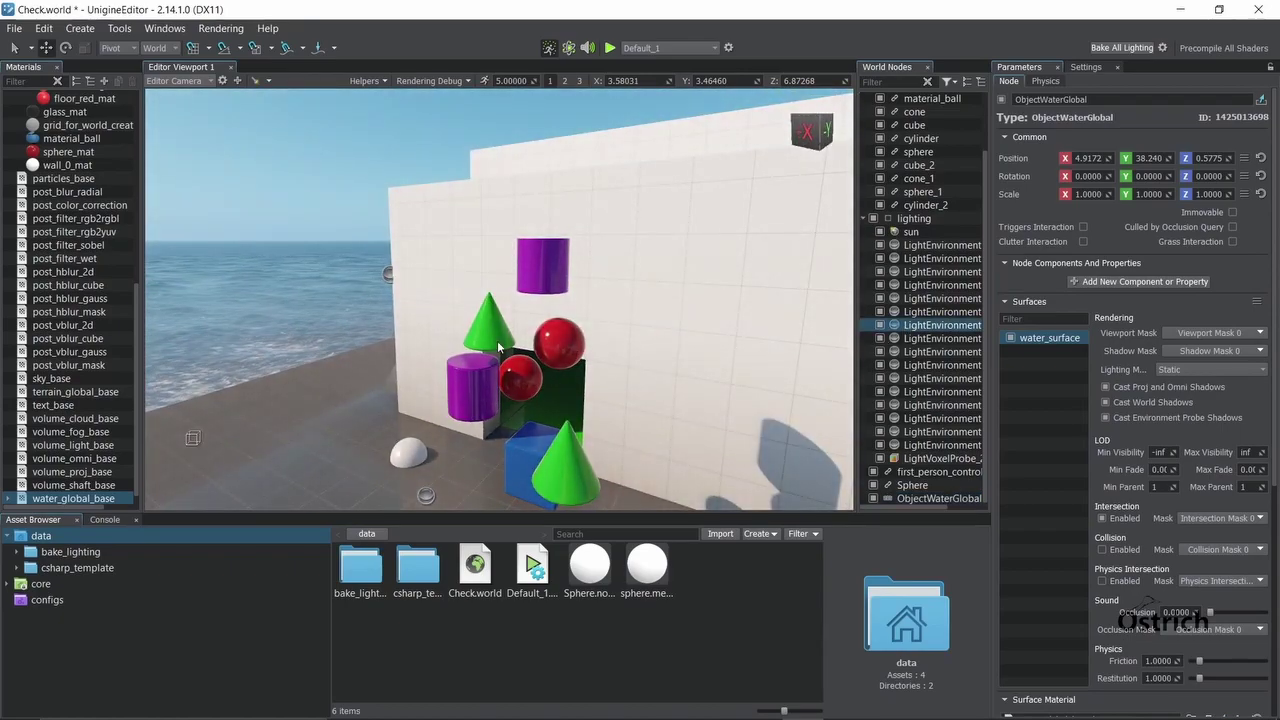
pyautogui.moveTo(497, 340); pyautogui.dragTo(190, 348, button='right')
pyautogui.rightClick(191, 348)
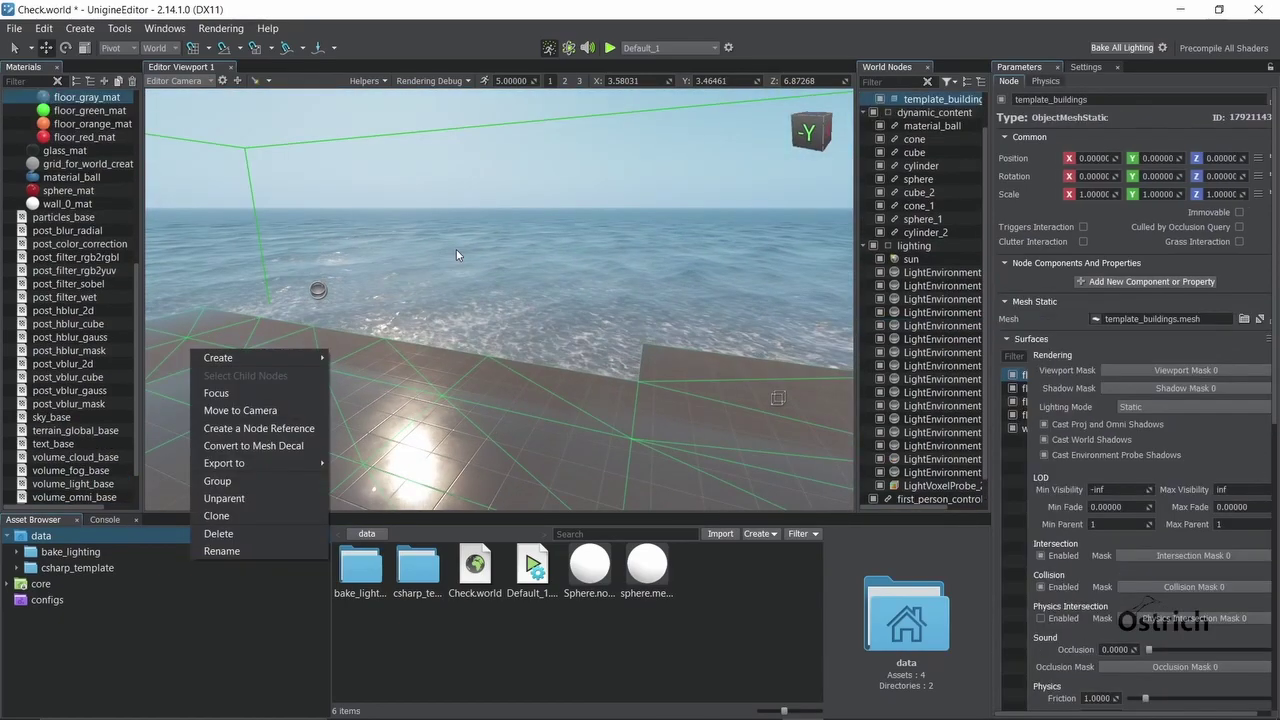
pyautogui.click(540, 197)
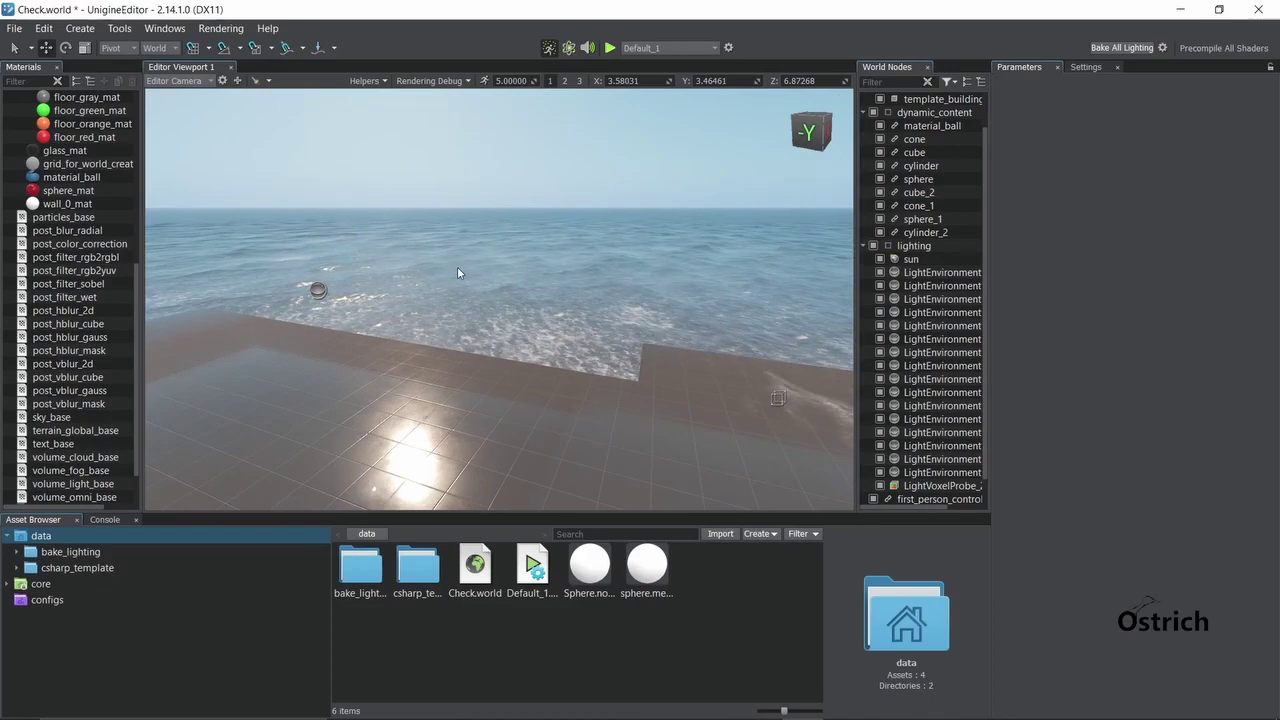
# Add ObjectCloudLayer_Cumulonimbus_1 via Create > Sky > Cloud Layer > Cumulonimbus 1
pyautogui.click(457, 266)
pyautogui.click(497, 190)
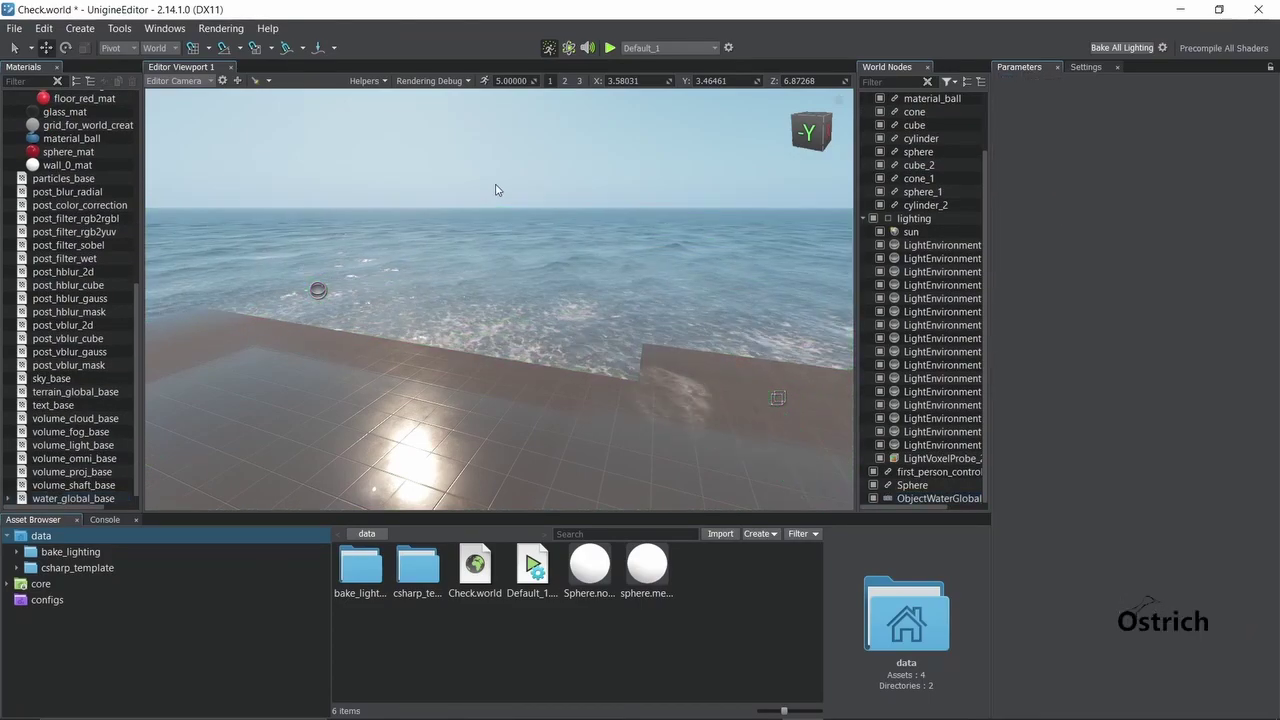
pyautogui.rightClick(497, 190)
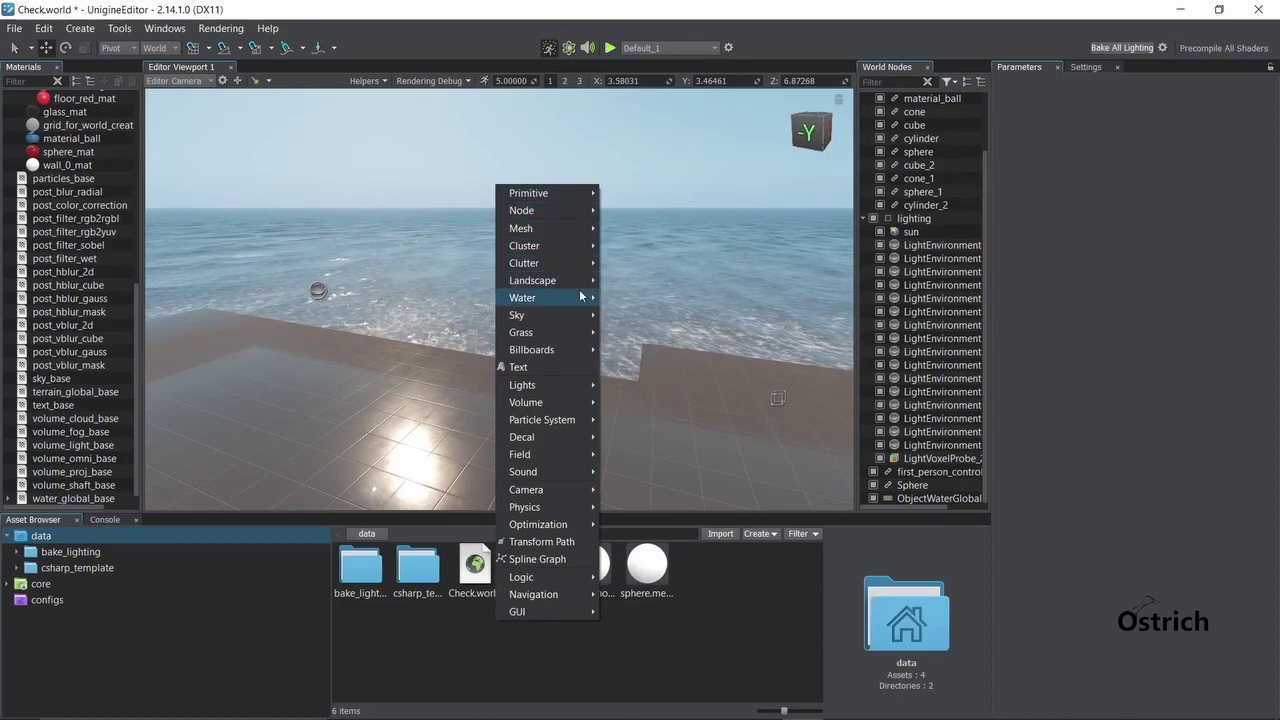
pyautogui.moveTo(585, 315)
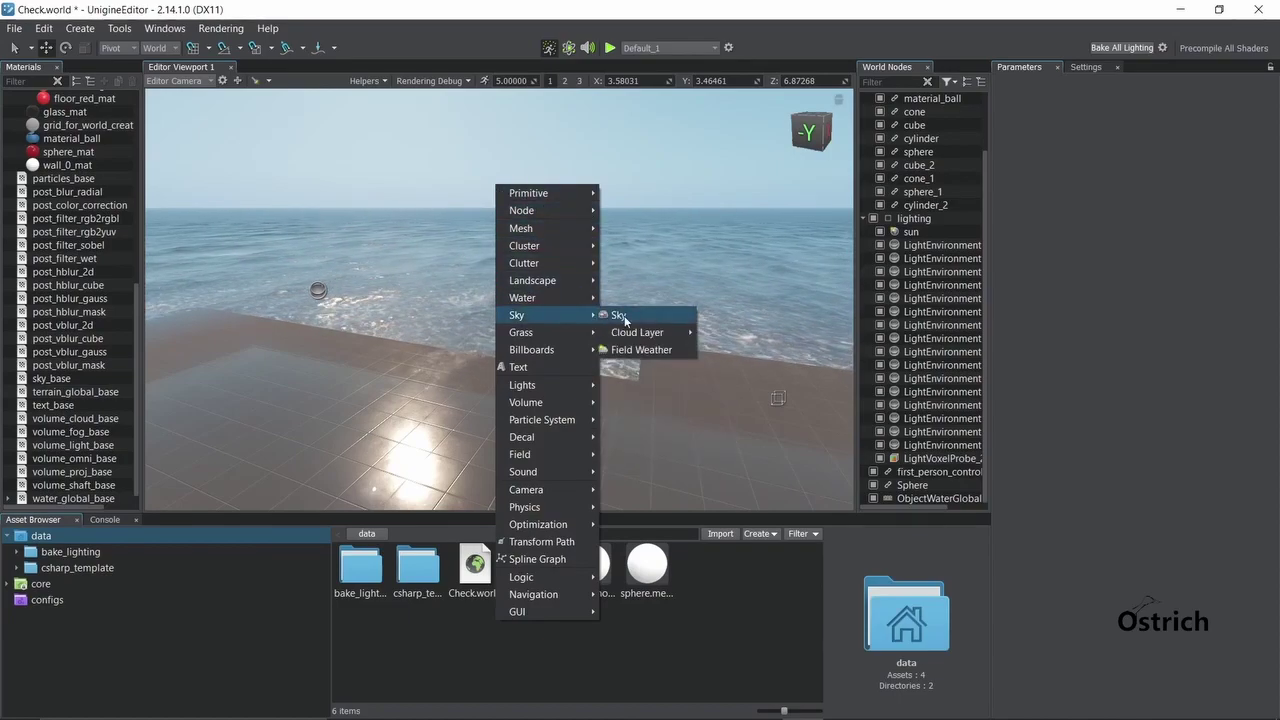
pyautogui.moveTo(632, 338)
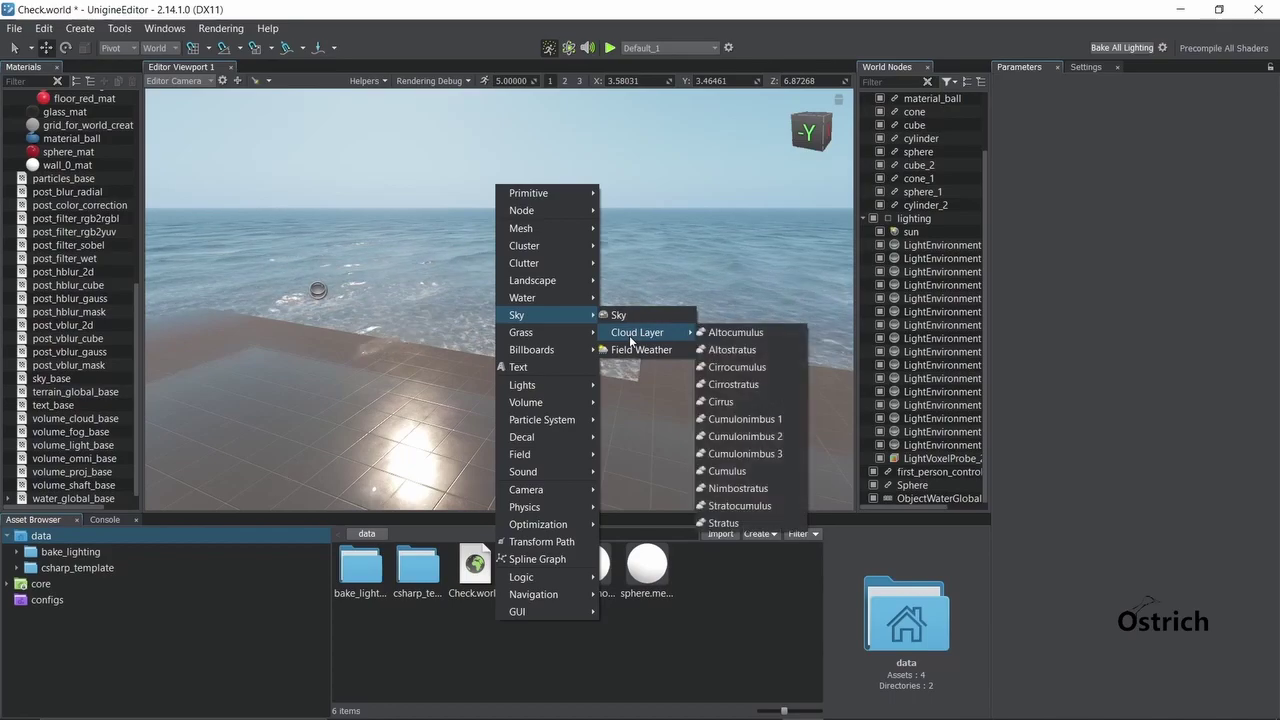
pyautogui.click(754, 421)
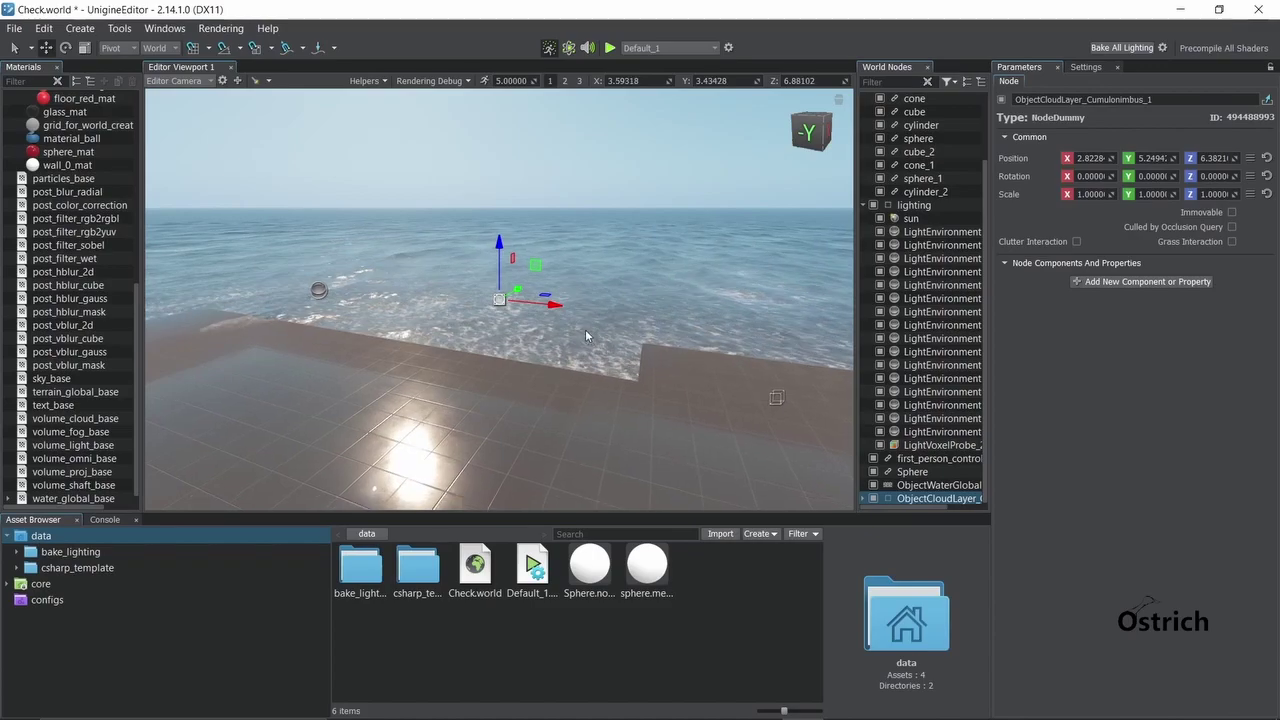
# Select the sun and drag its Rotation X down to about 273.6 for an orange sunset glow
pyautogui.moveTo(586, 336); pyautogui.dragTo(610, 235, button='right')
pyautogui.click(584, 230)
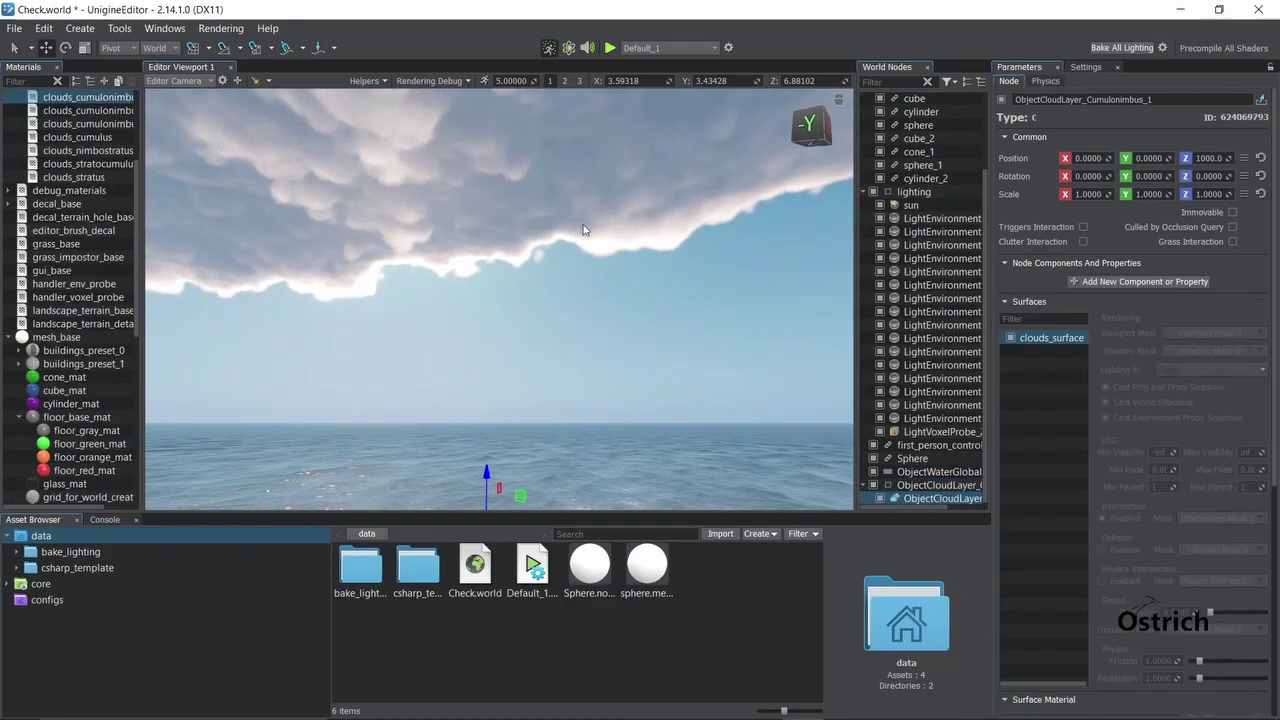
pyautogui.click(906, 205)
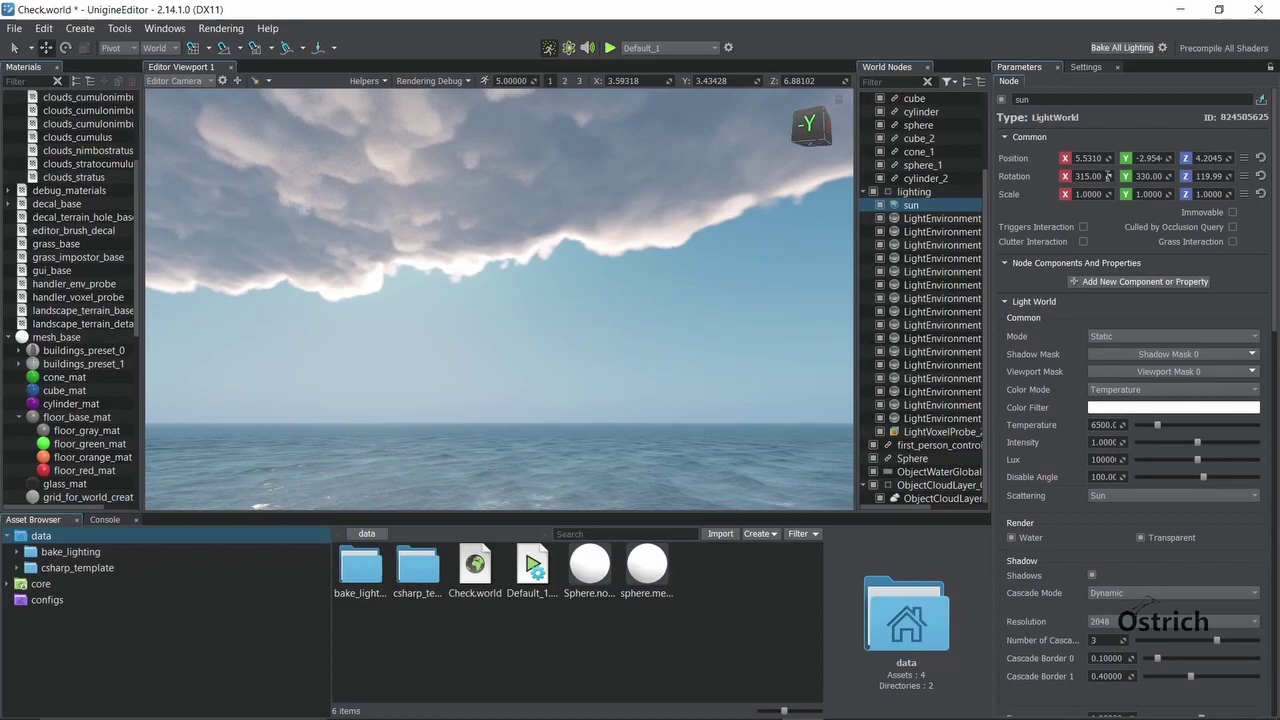
pyautogui.moveTo(1107, 176); pyautogui.dragTo(458, 683)
pyautogui.moveTo(514, 440); pyautogui.dragTo(352, 209, button='right')
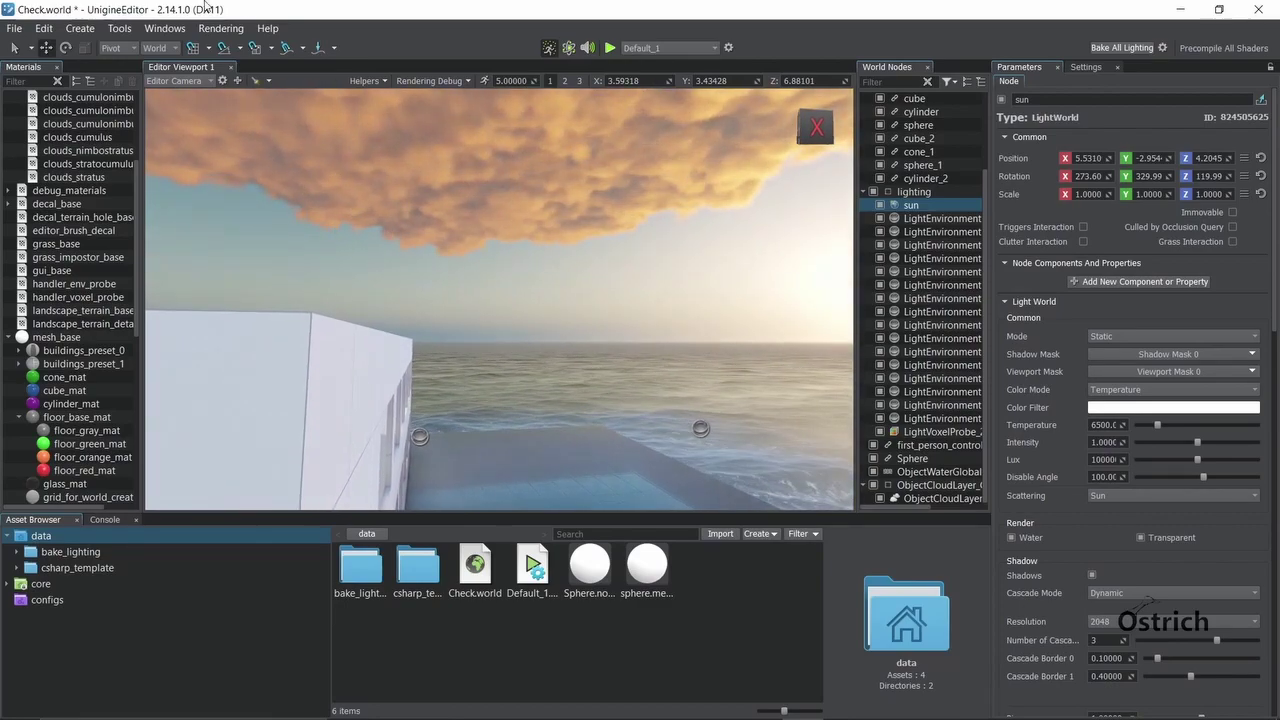
pyautogui.click(220, 28)
pyautogui.moveTo(130, 35)
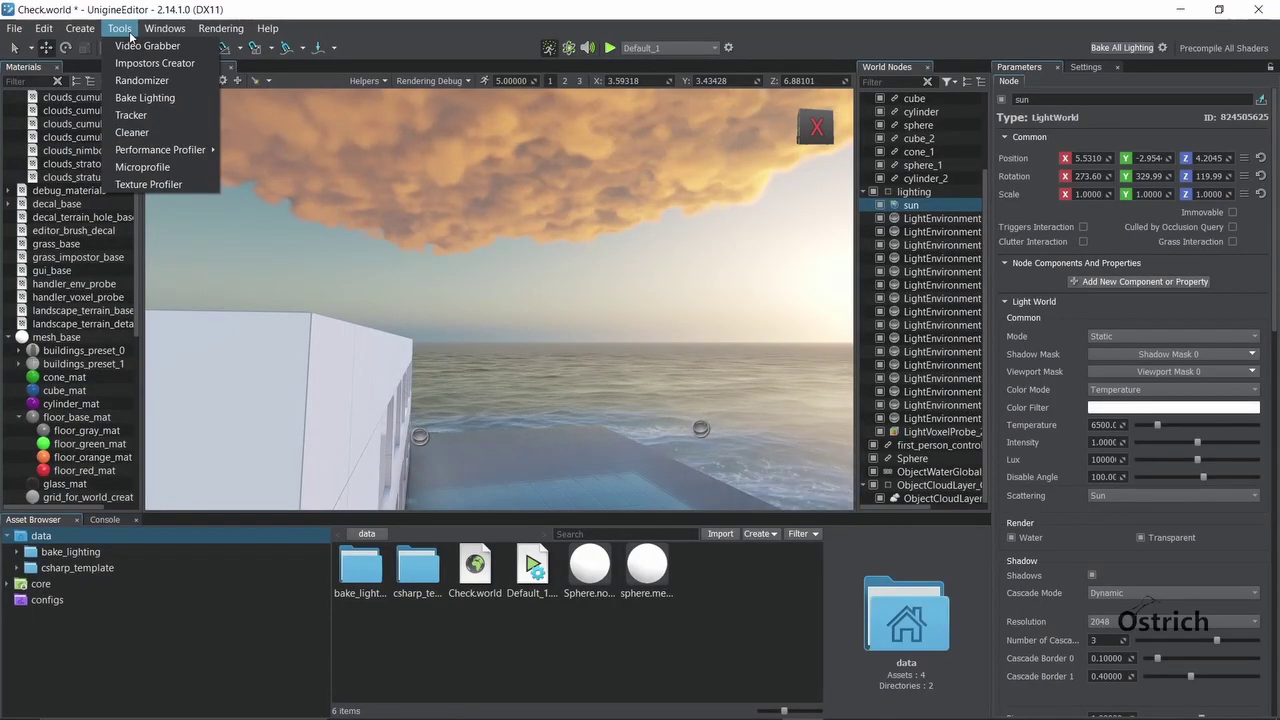
pyautogui.moveTo(168, 32)
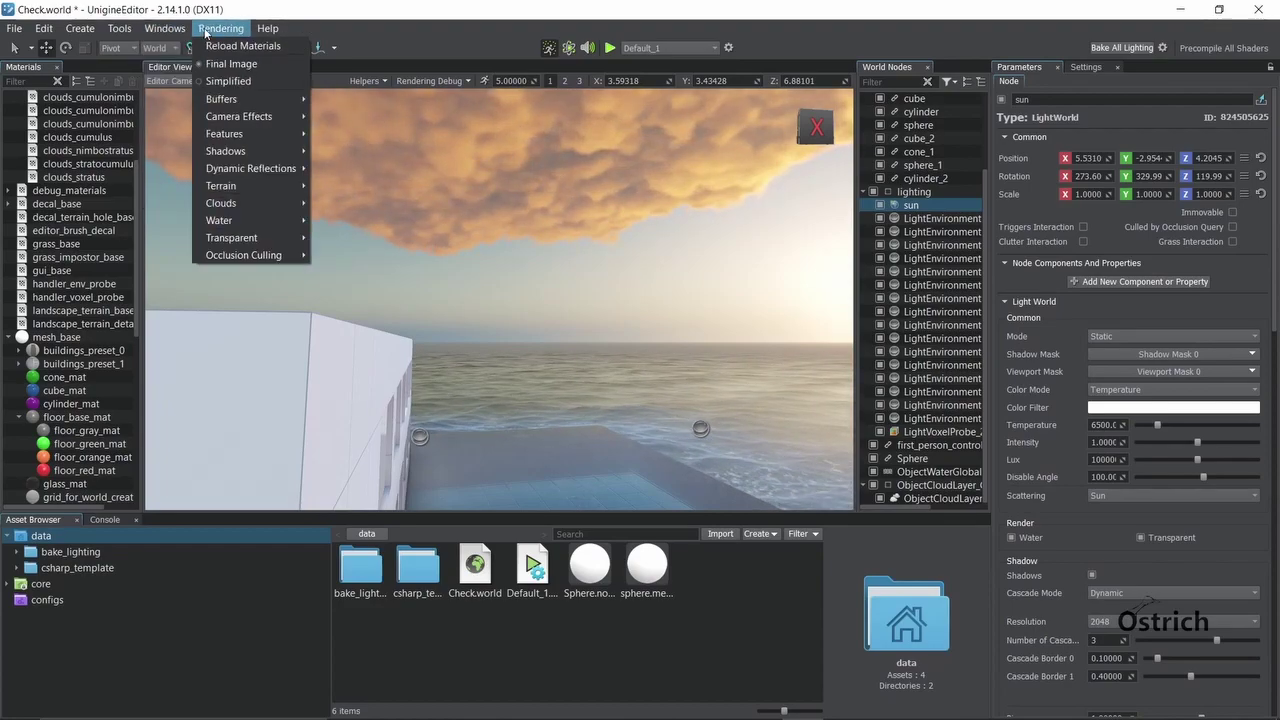
pyautogui.moveTo(280, 28)
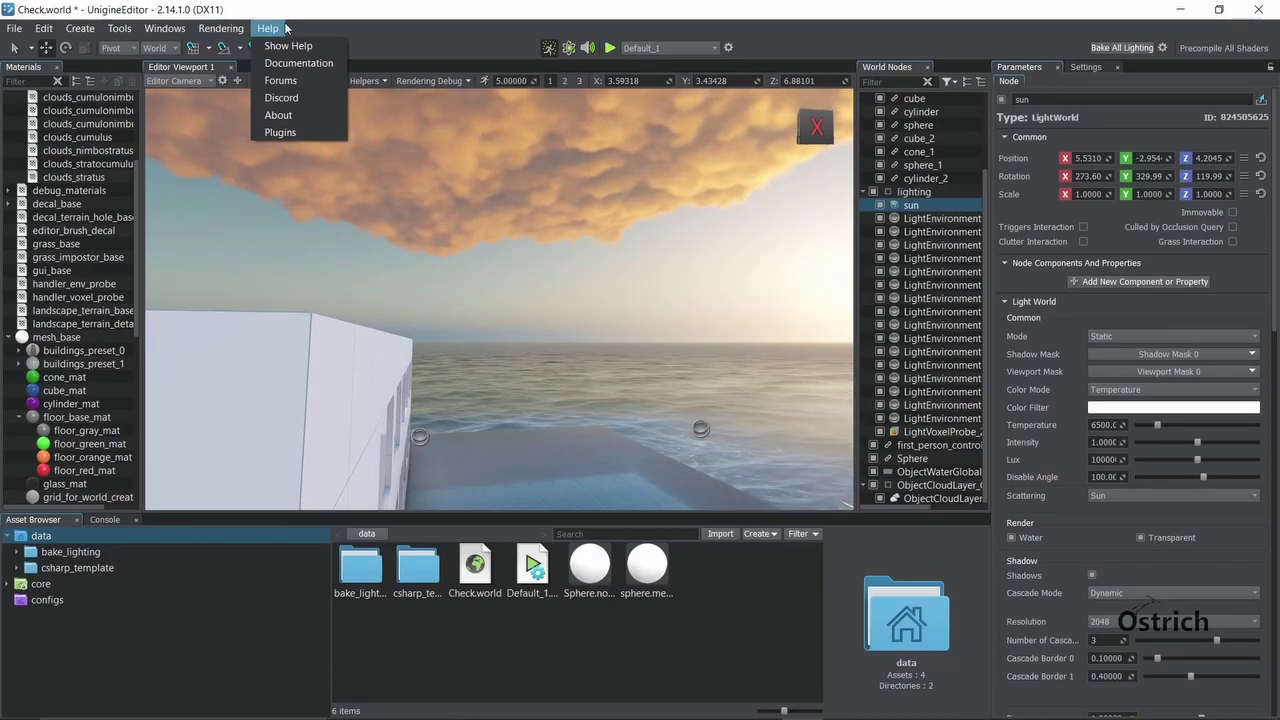
pyautogui.press('Escape')
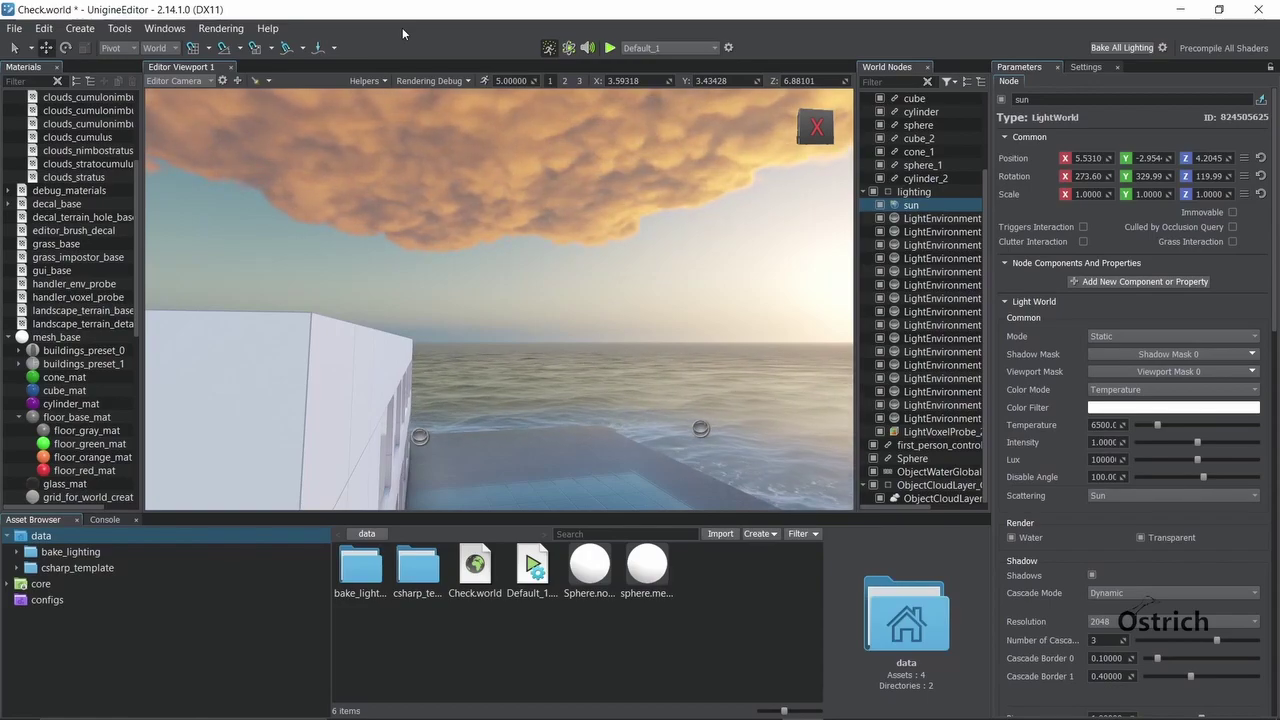
pyautogui.moveTo(420, 200); pyautogui.dragTo(850, 159, button='right')
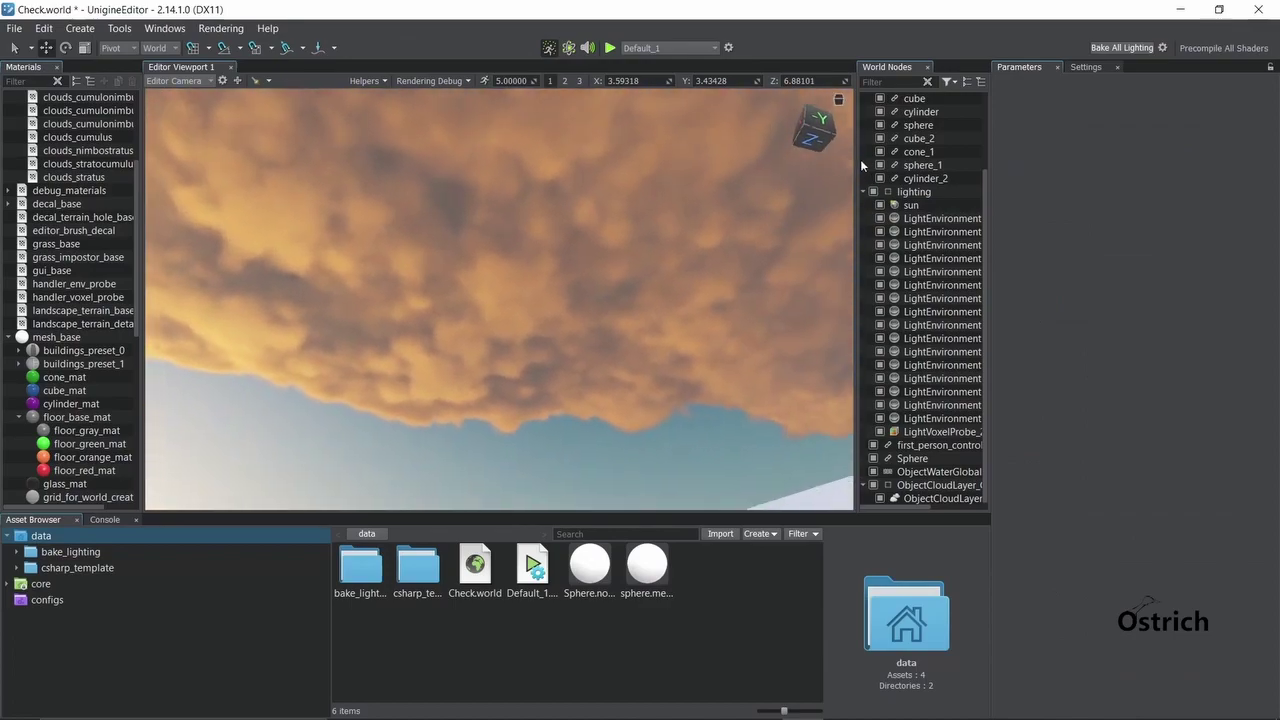
pyautogui.click(925, 178)
pyautogui.click(610, 297)
pyautogui.moveTo(656, 272); pyautogui.dragTo(328, 449, button='right')
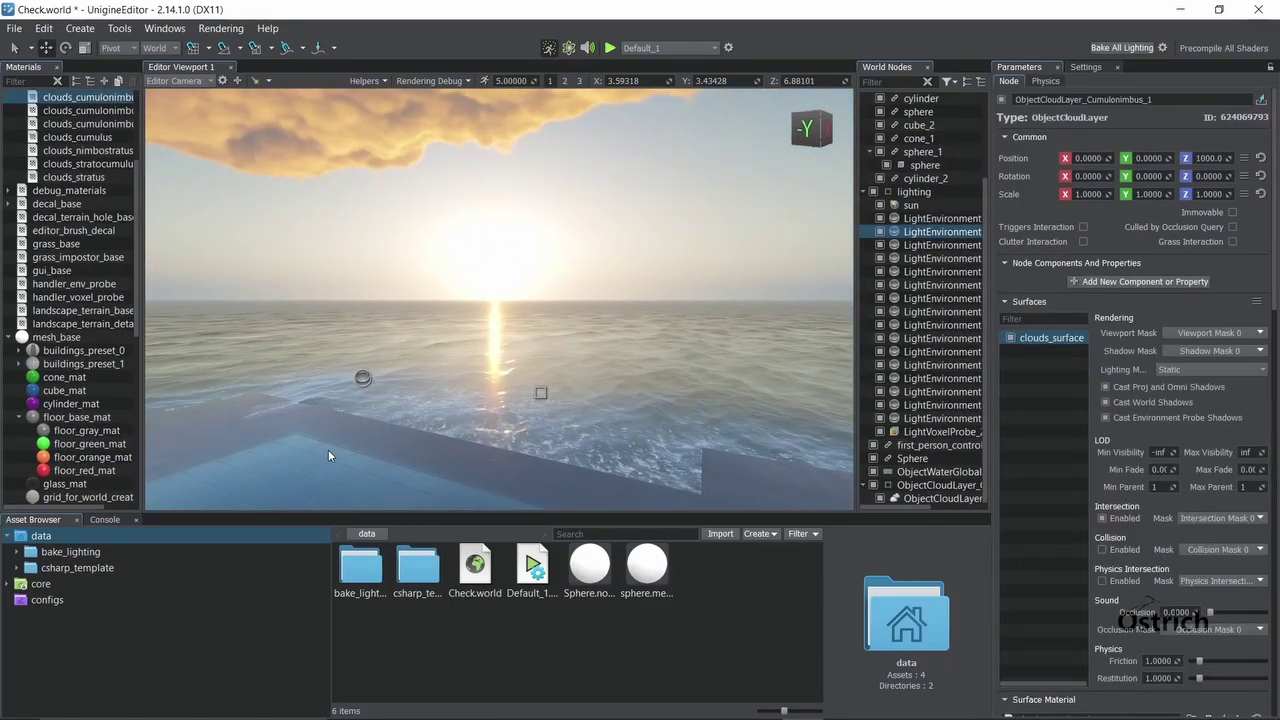
pyautogui.moveTo(559, 296); pyautogui.dragTo(528, 319, button='right')
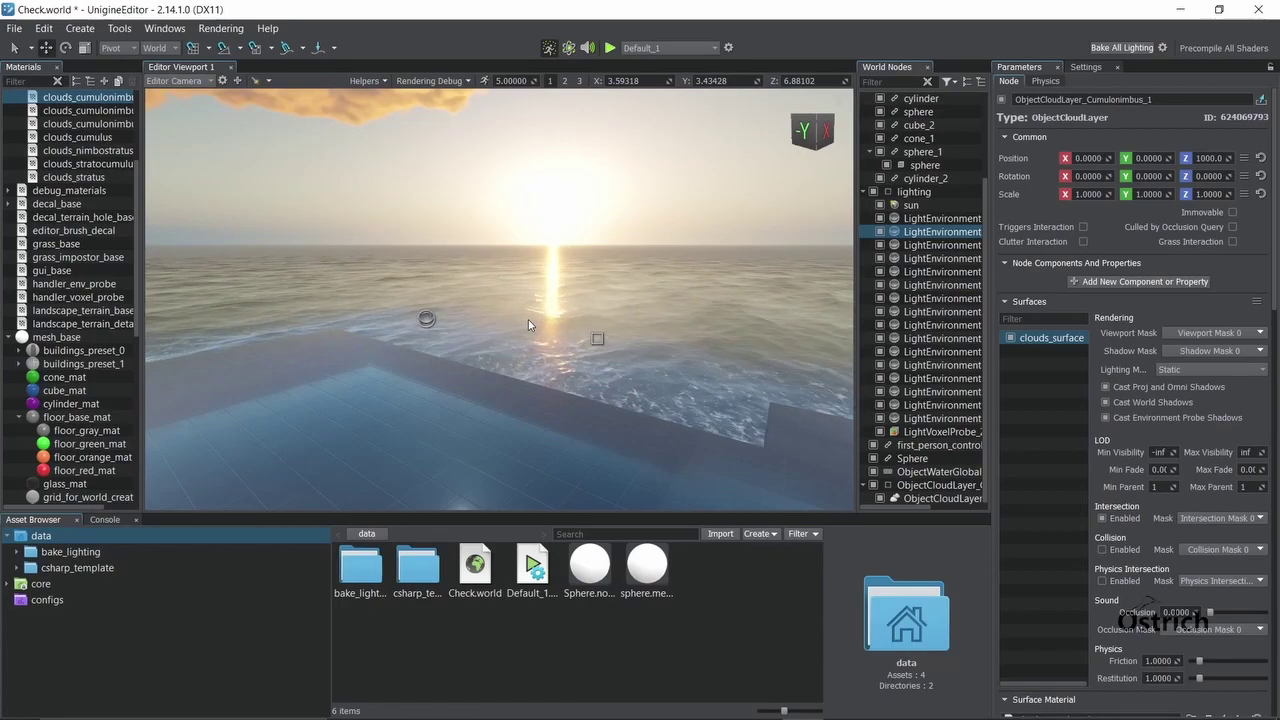
pyautogui.moveTo(543, 226); pyautogui.dragTo(658, 235, button='right')
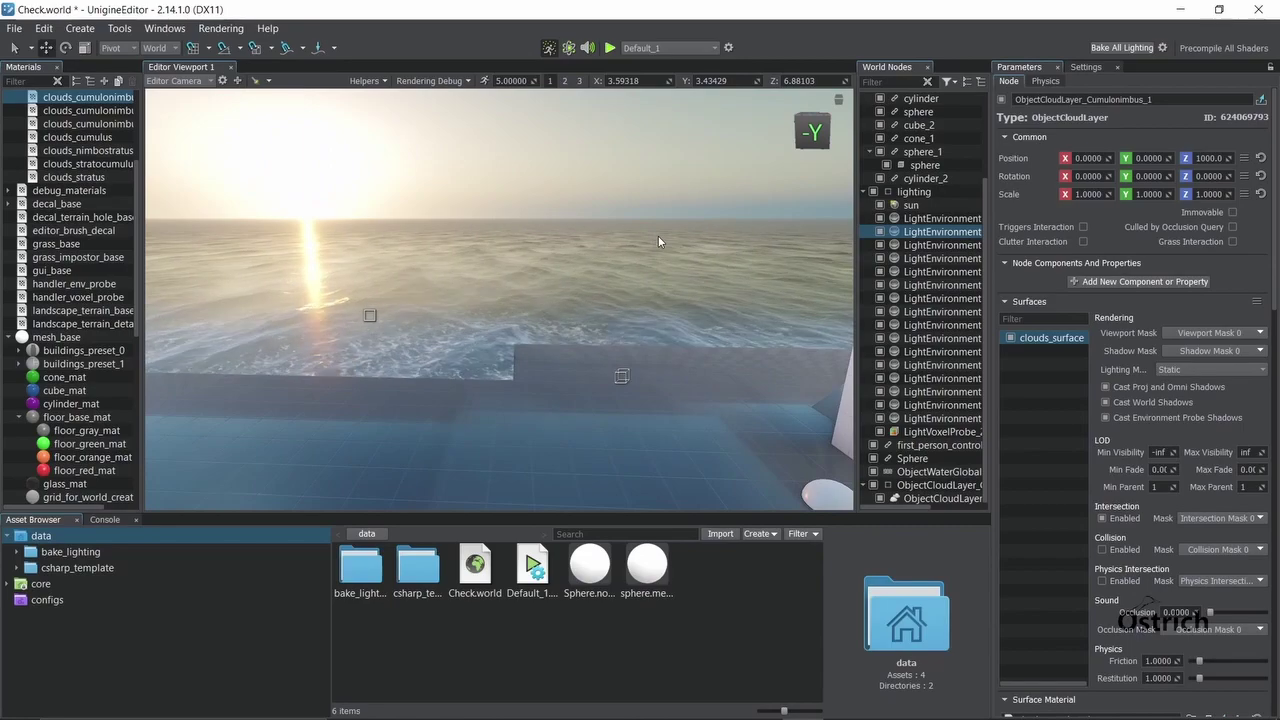